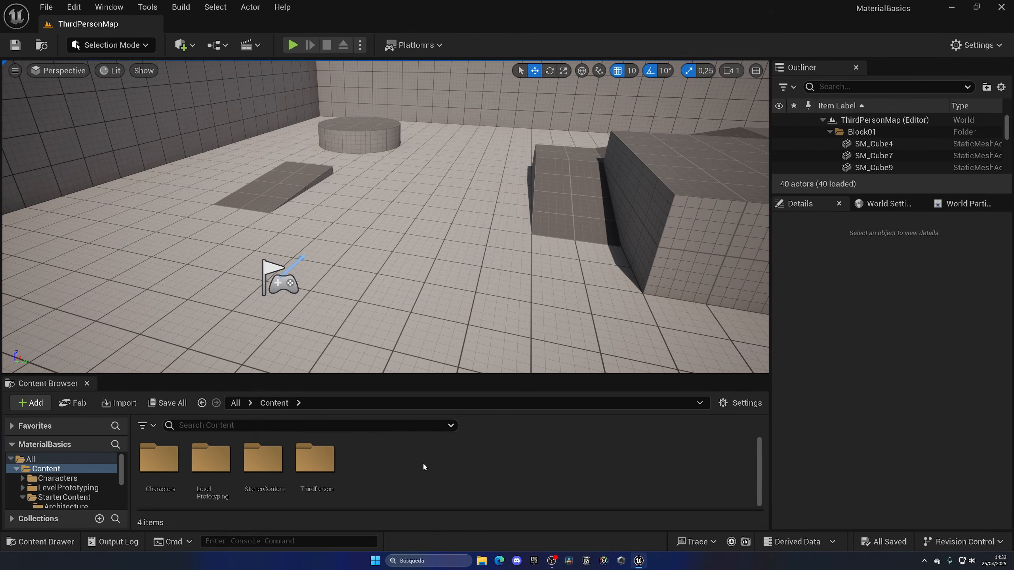
# Create a new material named M_BasicMaterial in the Content folder
pyautogui.rightClick(424, 467)
pyautogui.click(502, 215)
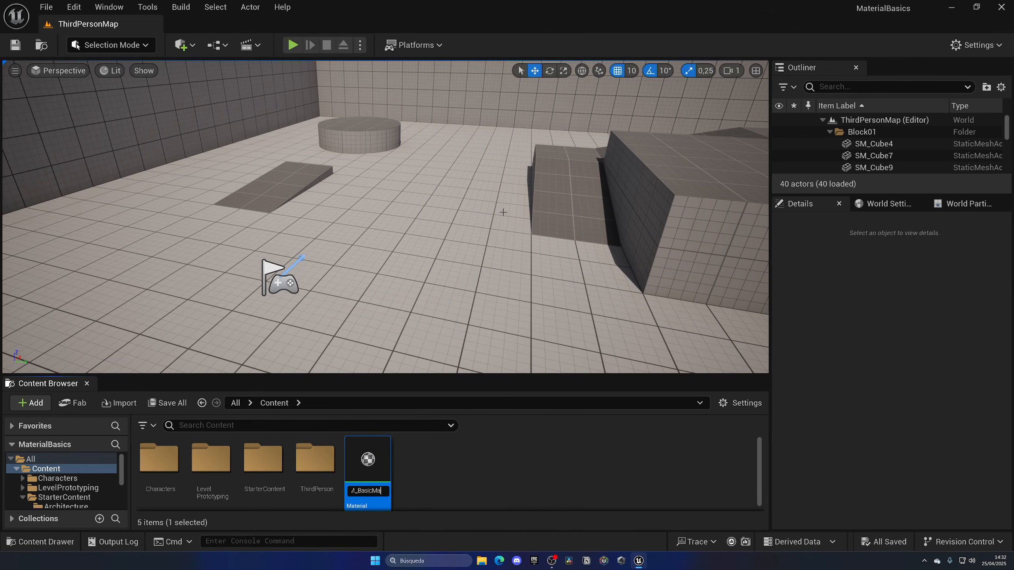
pyautogui.write('M_BasicMaterial')
pyautogui.press('Return')
# Open M_BasicMaterial for editing and dock its material editor as a tab in the main window
pyautogui.doubleClick(368, 464)
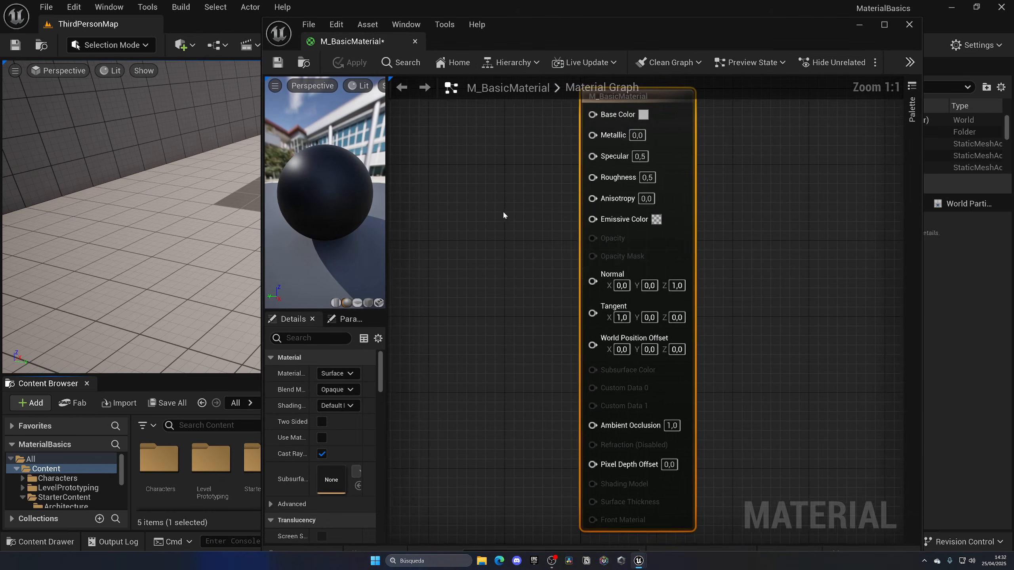
pyautogui.doubleClick(286, 36)
pyautogui.scroll(-2, 308, 156)
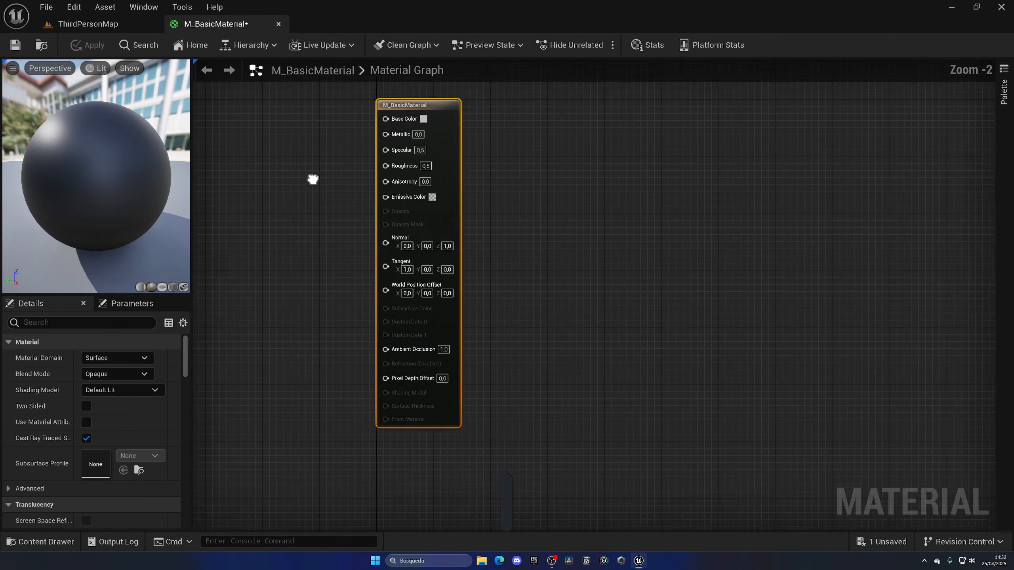
pyautogui.moveTo(313, 177); pyautogui.dragTo(475, 204, button='right')
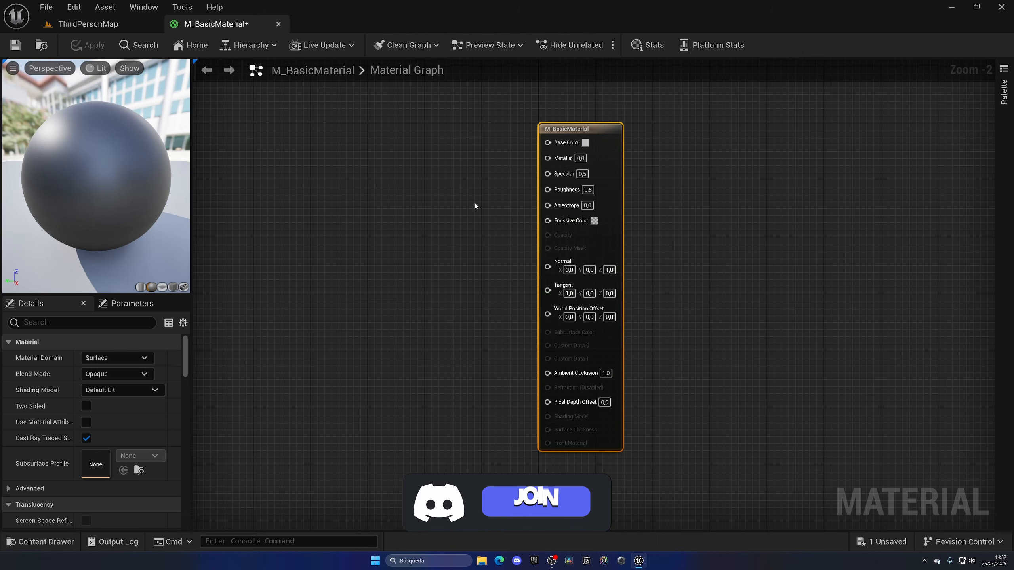
pyautogui.moveTo(330, 117); pyautogui.dragTo(705, 339)
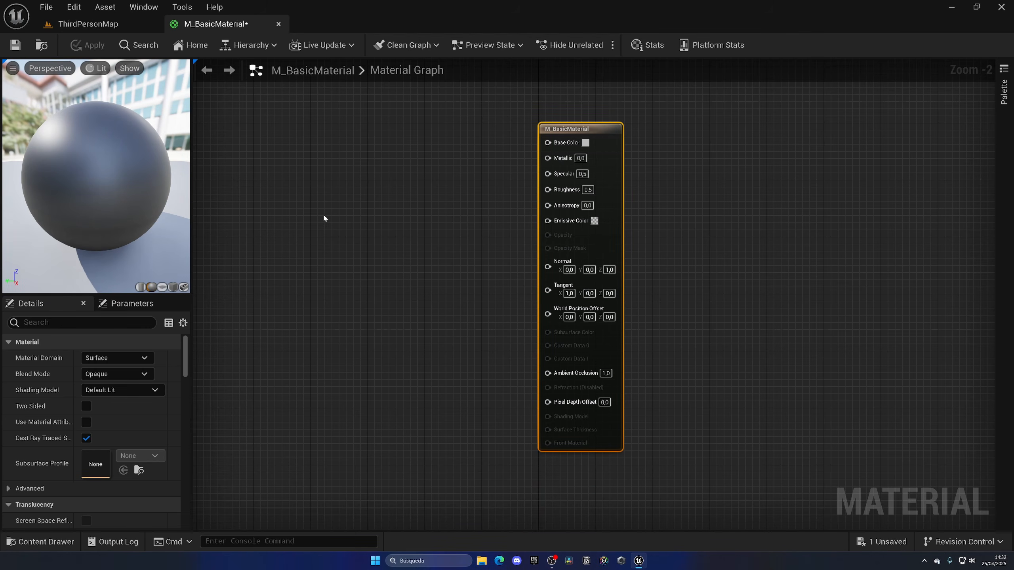
# Add a Constant node to the empty graph area beside the material result node, and delete it
pyautogui.press('1')
pyautogui.click(344, 196)
pyautogui.moveTo(365, 195)
pyautogui.mouseDown()
pyautogui.moveTo(319, 161)
pyautogui.moveTo(347, 195)
pyautogui.mouseUp()
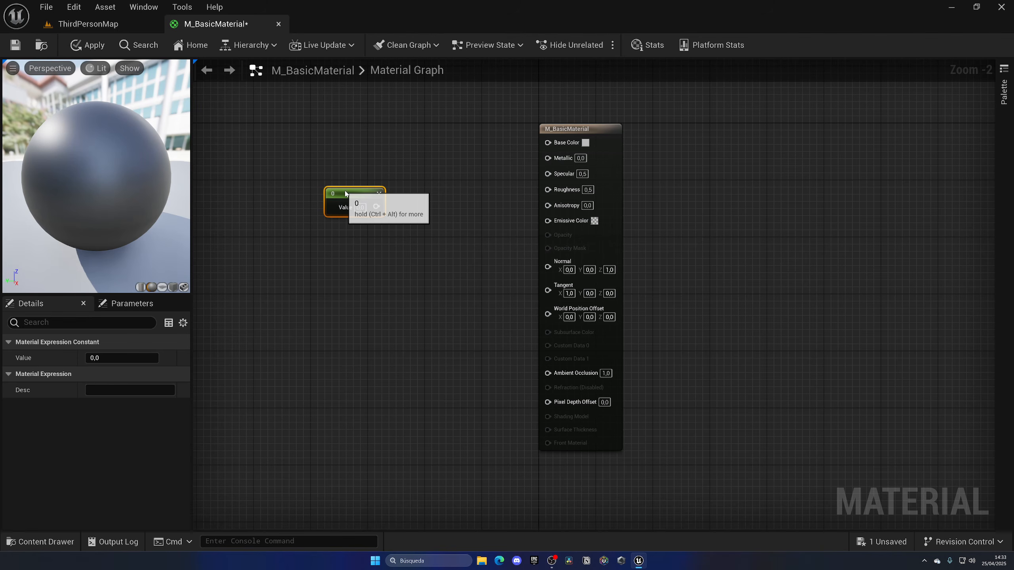
pyautogui.press('Delete')
pyautogui.moveTo(383, 208); pyautogui.dragTo(407, 184, button='right')
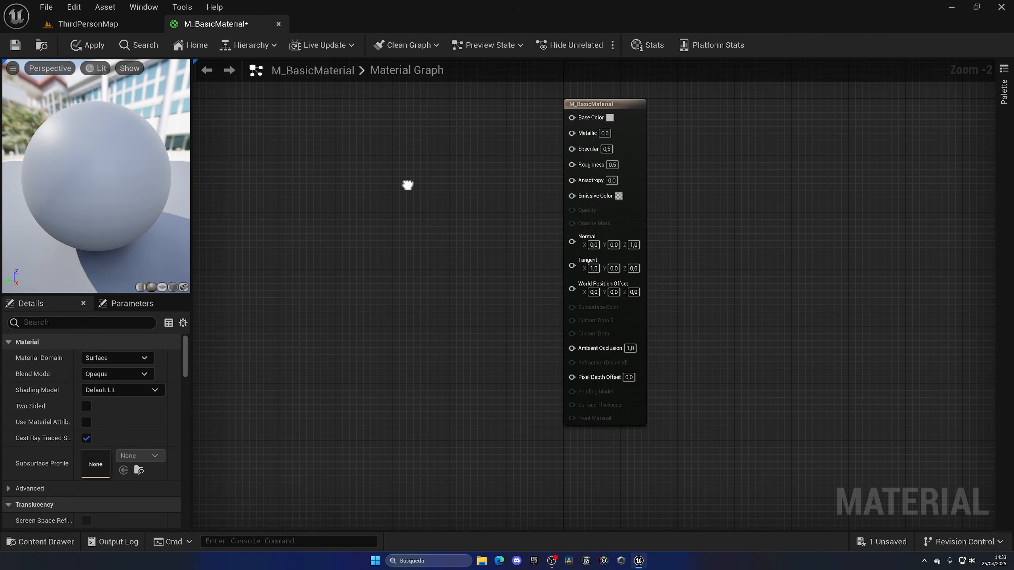
pyautogui.press('Home')
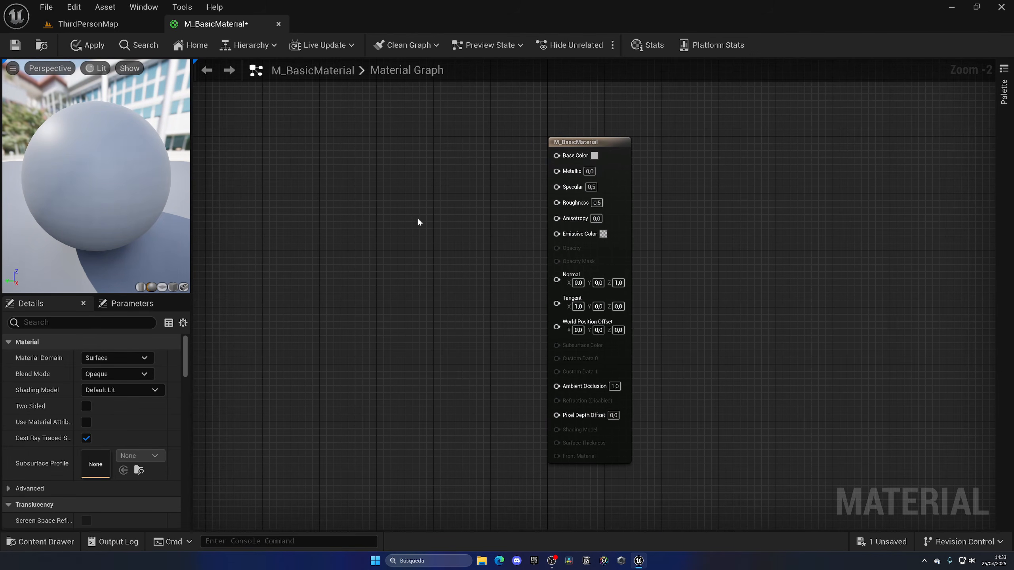
# Examine the available Material Domain, Blend Mode and Shading Model options of the material without changing them
pyautogui.click(606, 181)
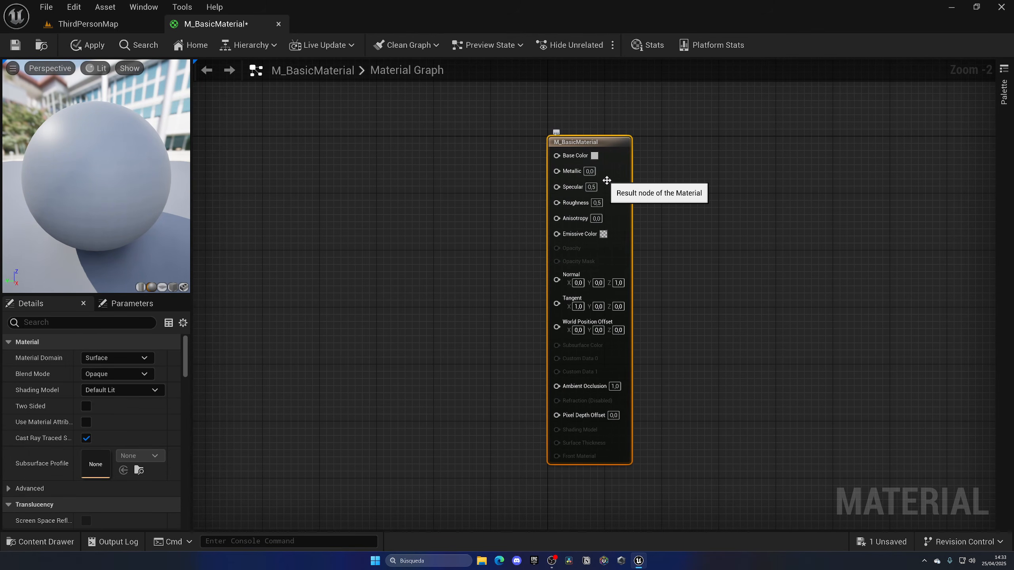
pyautogui.click(519, 212)
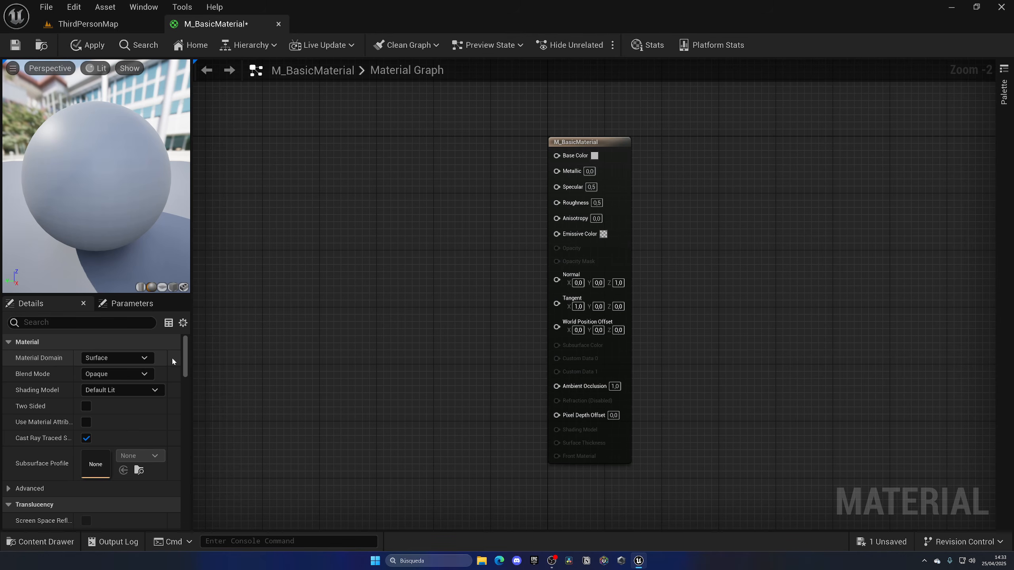
pyautogui.click(118, 358)
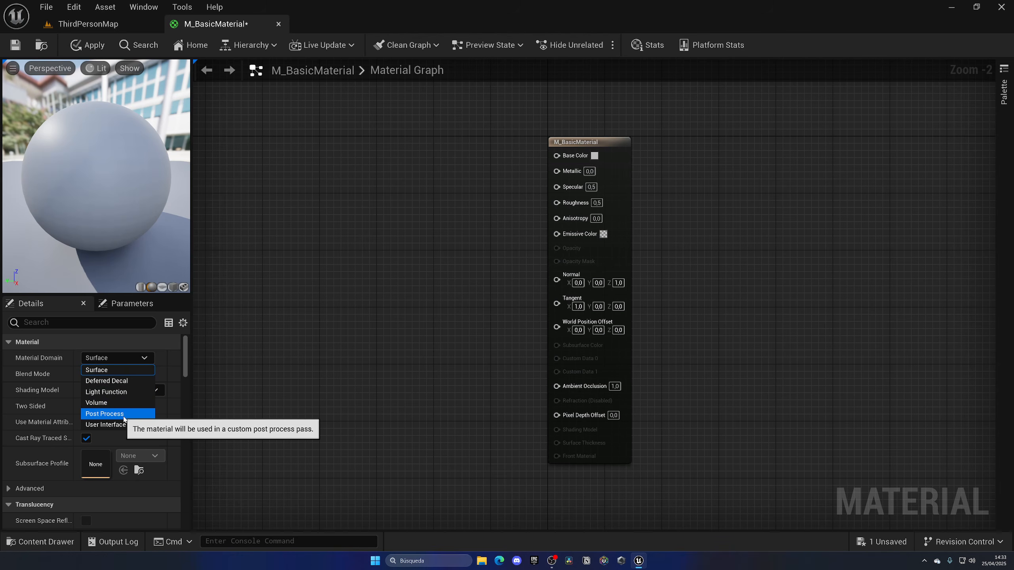
pyautogui.click(163, 360)
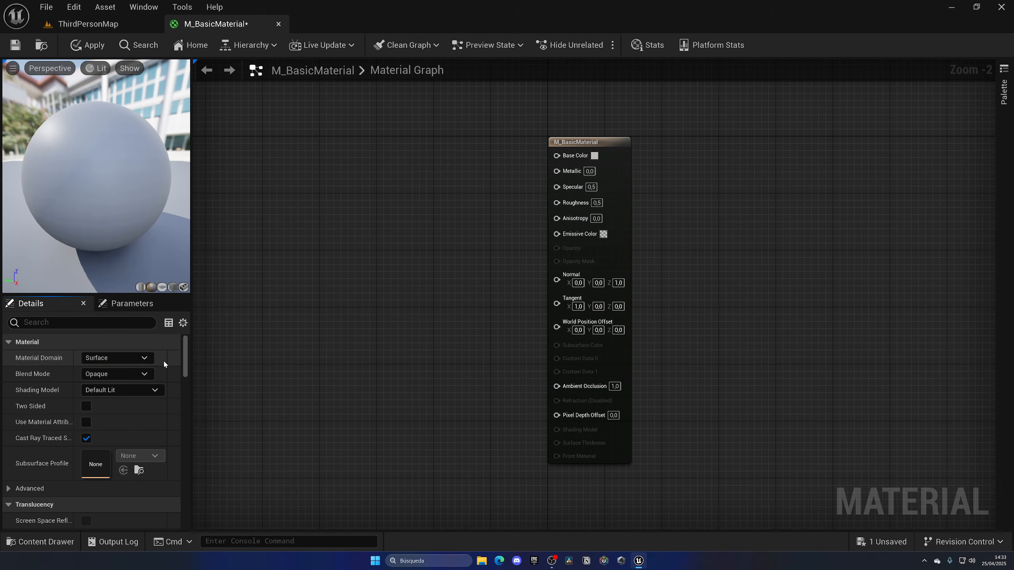
pyautogui.click(103, 375)
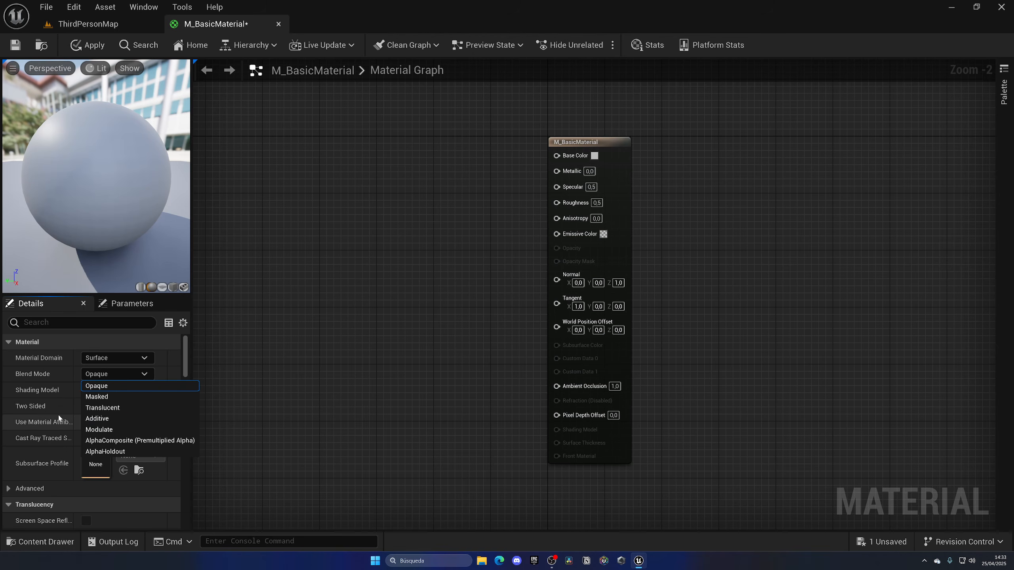
pyautogui.click(63, 406)
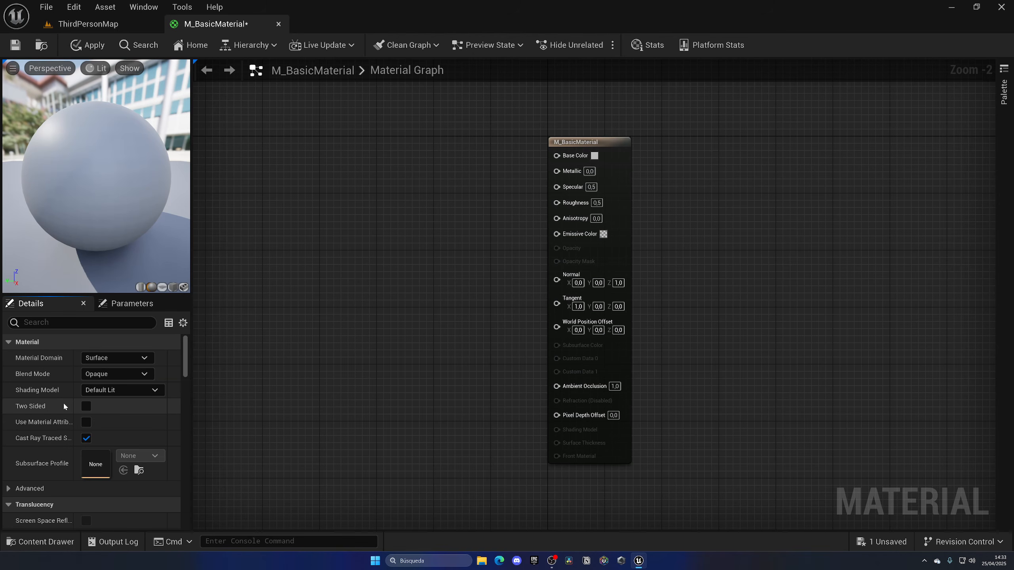
pyautogui.click(119, 393)
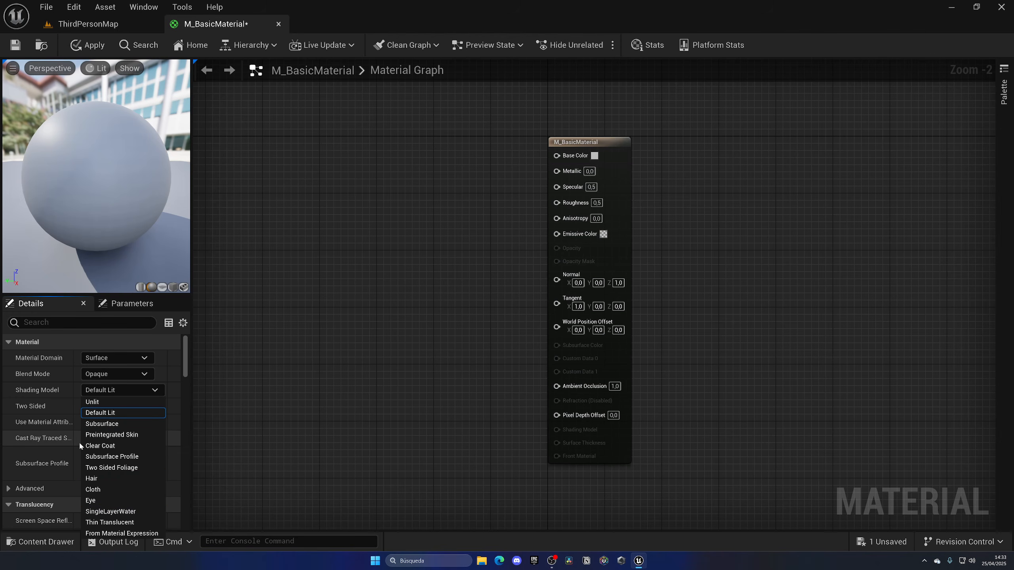
pyautogui.click(63, 416)
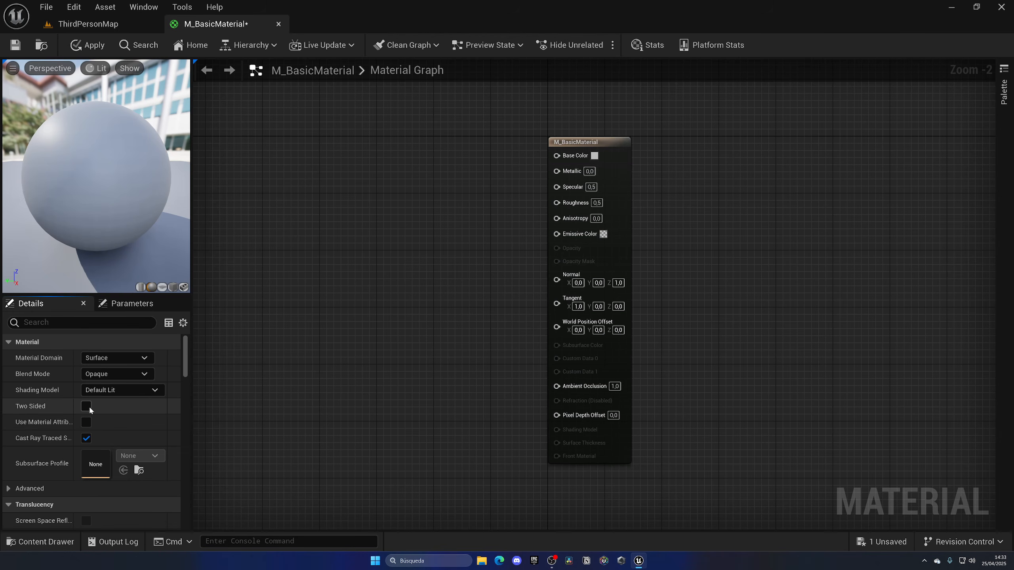
# Look through the remaining material properties, filter them by "nanite", and clear the filter
pyautogui.scroll(-10, 124, 435)
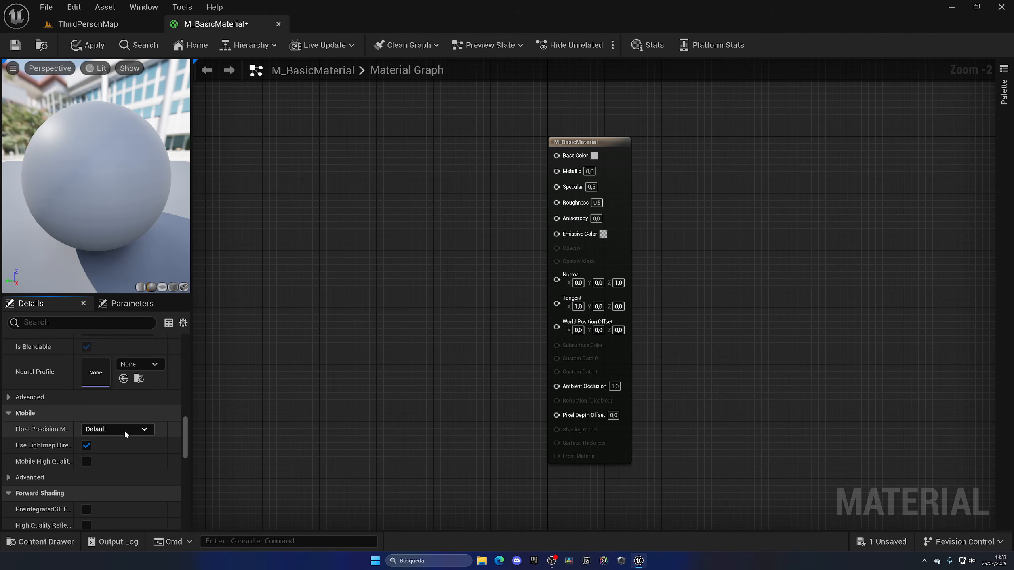
pyautogui.scroll(-5, 124, 430)
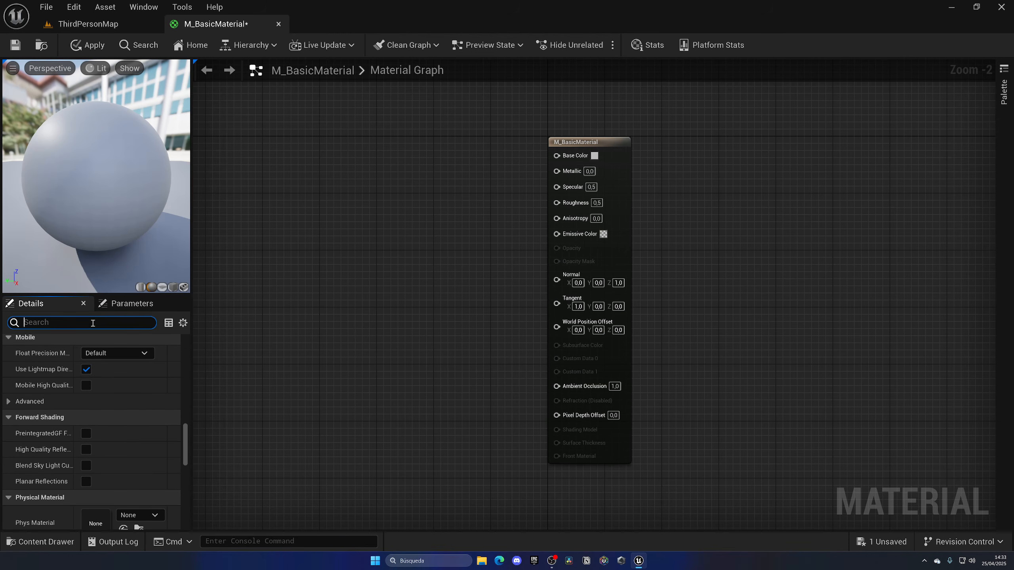
pyautogui.click(92, 322)
pyautogui.write('nanite')
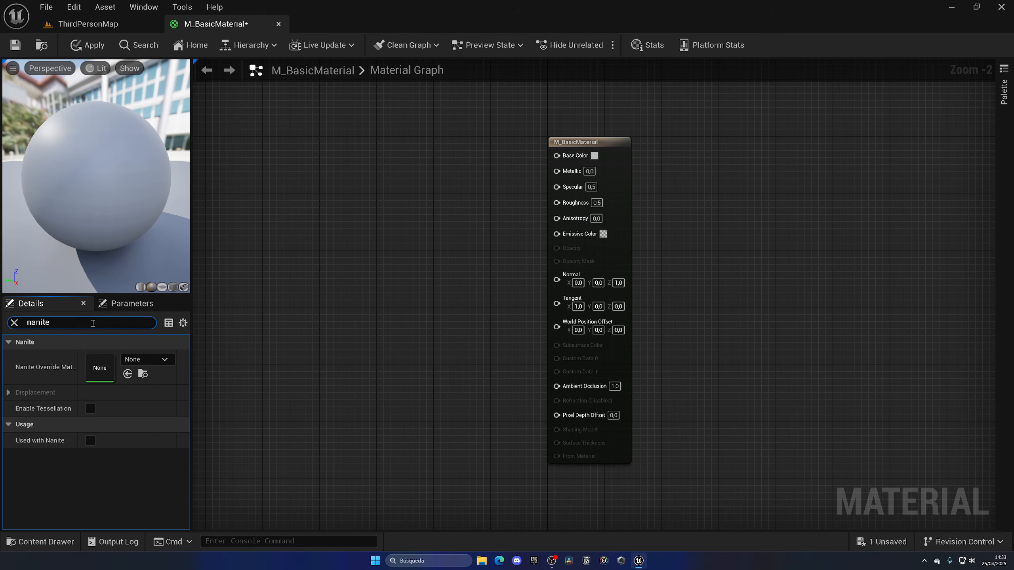
pyautogui.click(15, 323)
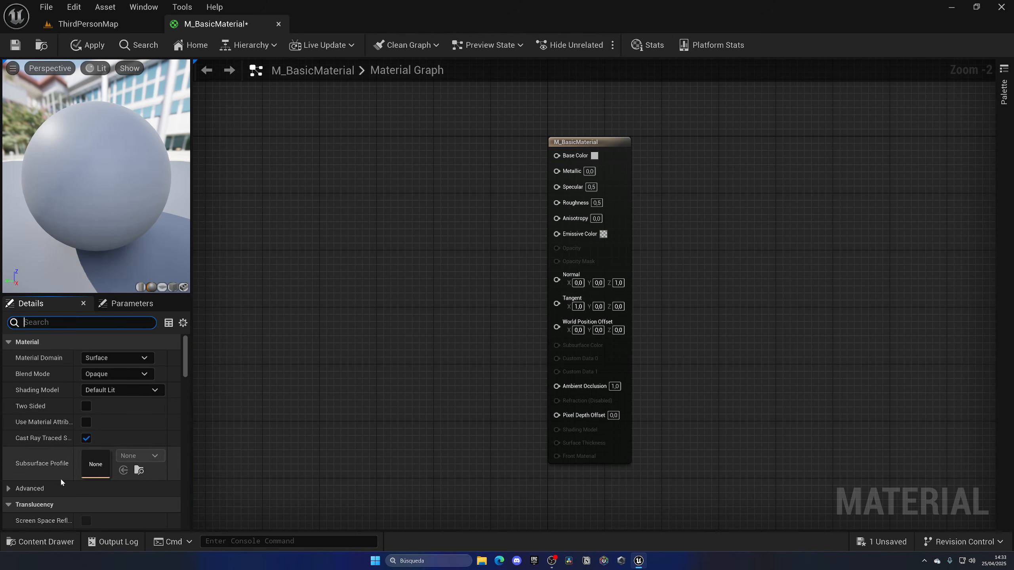
# Set the Base Color of the M_BasicMaterial node to a dark yellow, hex sRGB BCB024FF
pyautogui.moveTo(271, 395); pyautogui.dragTo(270, 414, button='right')
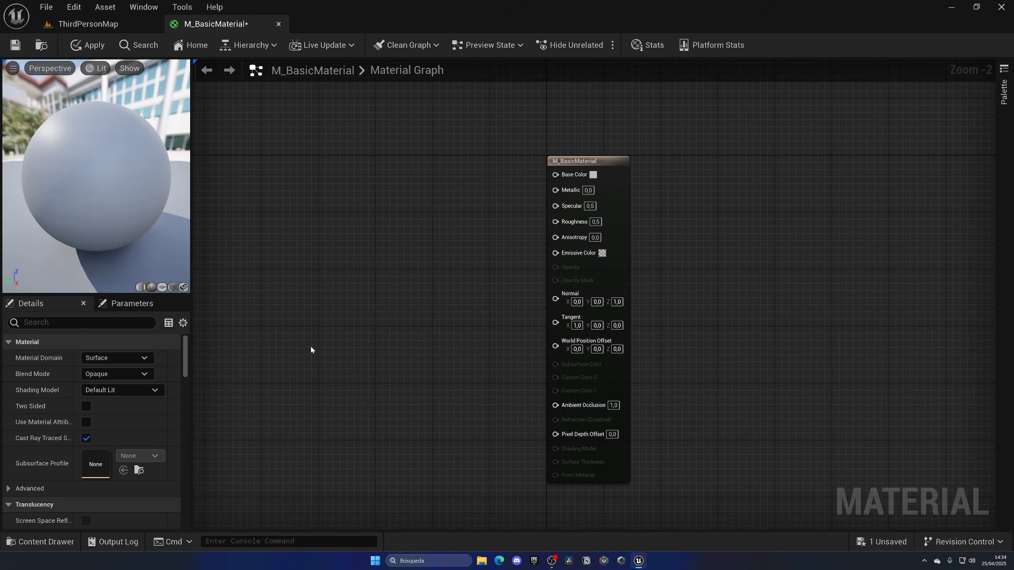
pyautogui.click(623, 187)
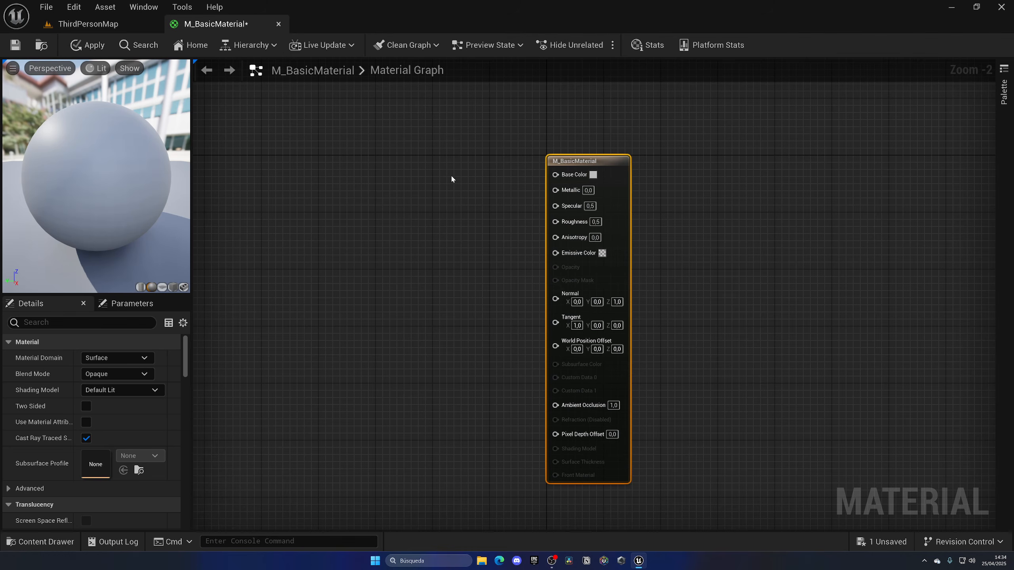
pyautogui.click(594, 176)
pyautogui.moveTo(677, 287); pyautogui.dragTo(623, 243)
pyautogui.moveTo(642, 282); pyautogui.dragTo(697, 324)
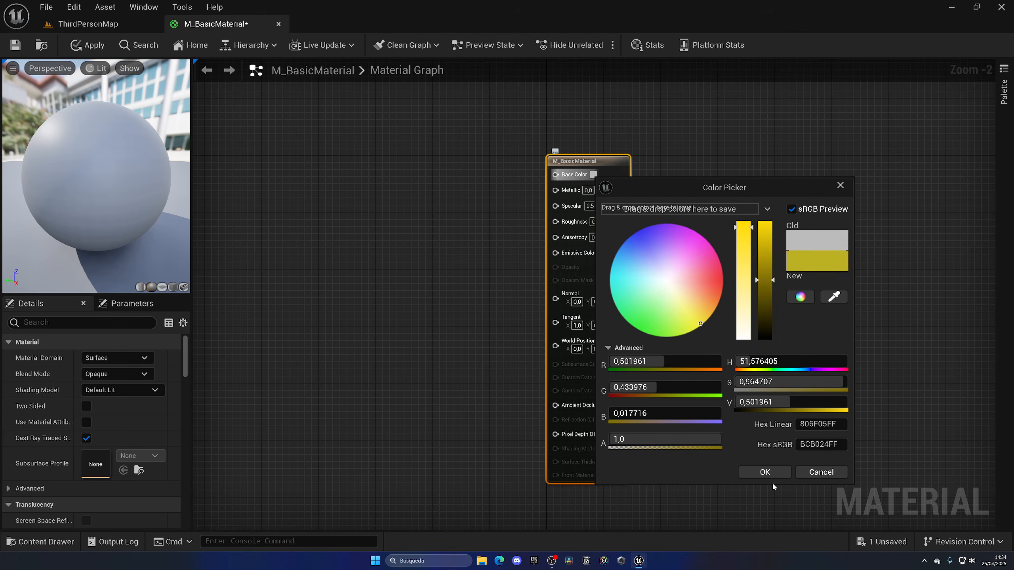
pyautogui.click(766, 473)
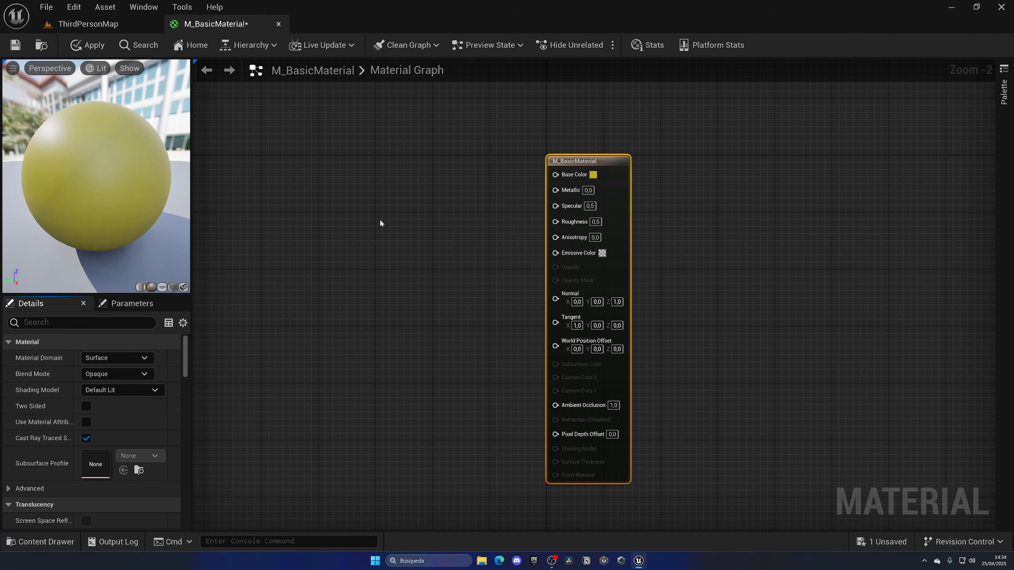
# Set the material's Metallic value to 1 and check the effect on the preview sphere
pyautogui.click(588, 191)
pyautogui.write('1')
pyautogui.press('Return')
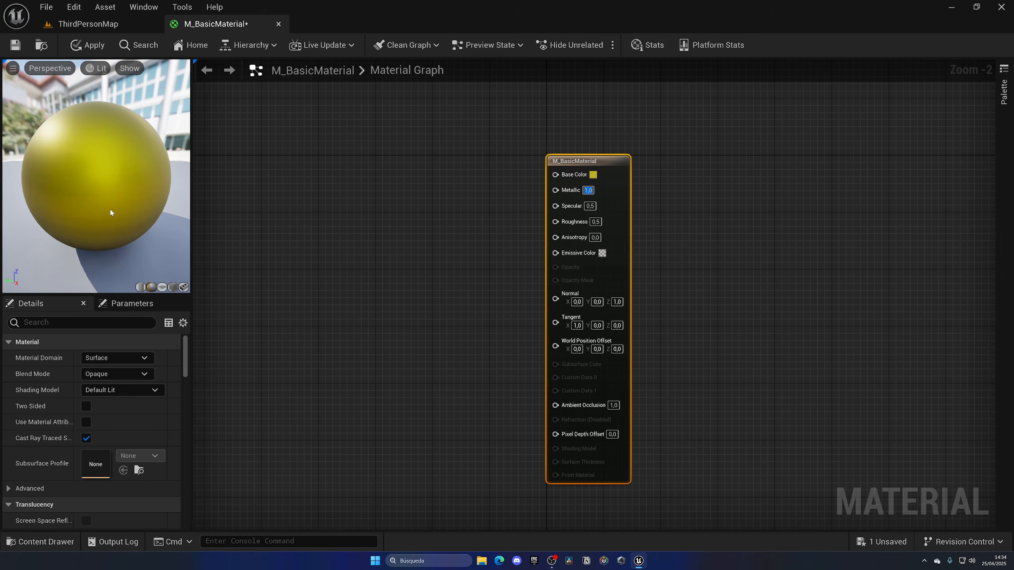
pyautogui.moveTo(110, 212)
pyautogui.mouseDown()
pyautogui.moveTo(175, 213)
pyautogui.moveTo(130, 213)
pyautogui.mouseUp()
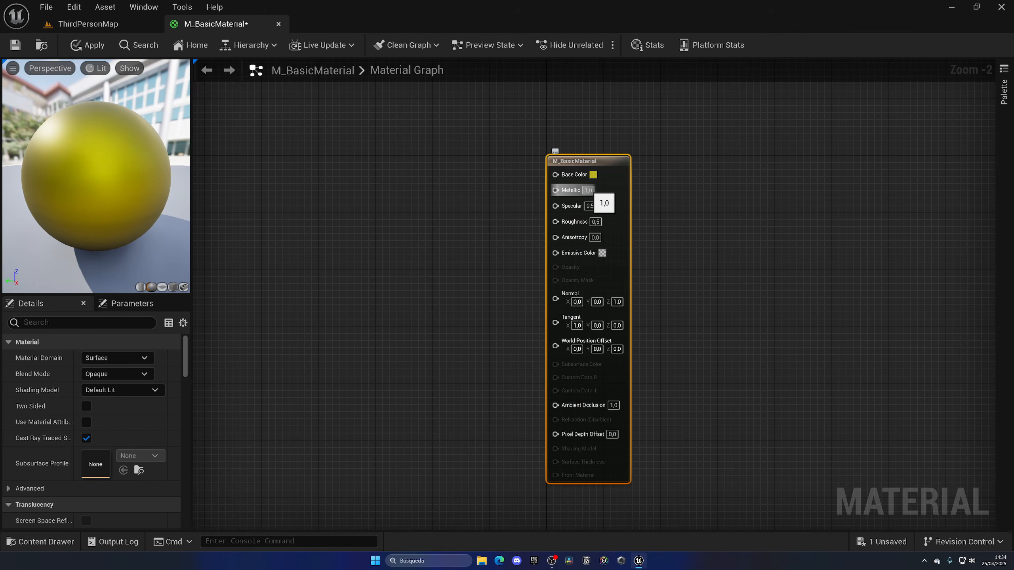
# Set the material's Metallic value to 0,3 and inspect the preview sphere
pyautogui.write('0,3')
pyautogui.press('Return')
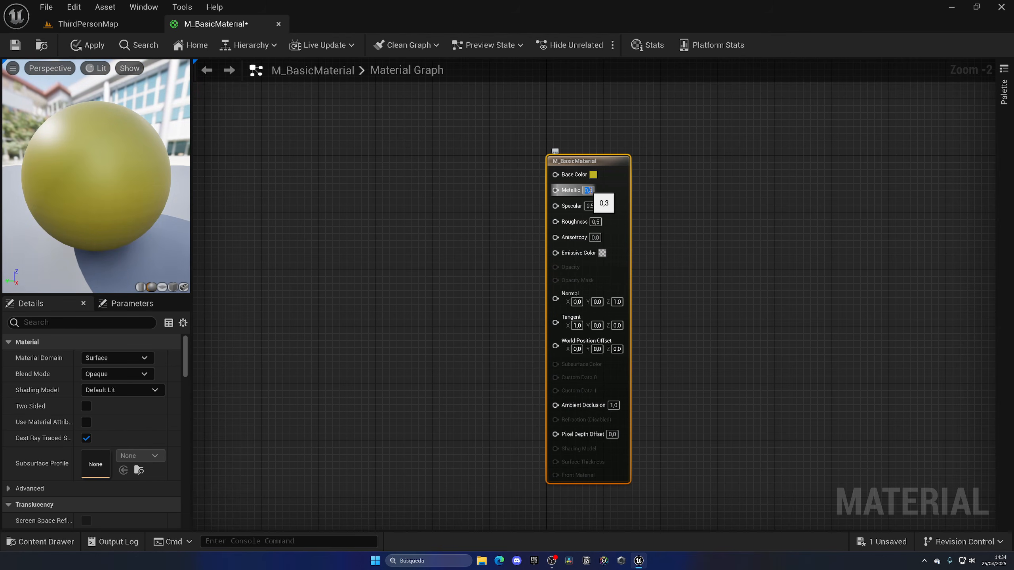
pyautogui.moveTo(188, 232); pyautogui.dragTo(164, 228)
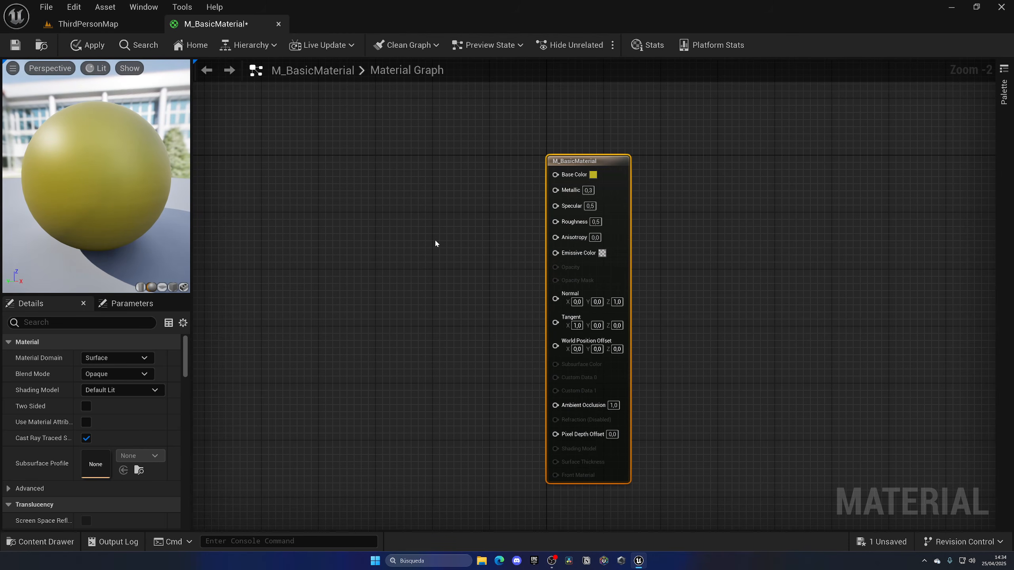
# Set the material's Specular value to 1 and inspect the highlights on the preview sphere
pyautogui.moveTo(582, 208)
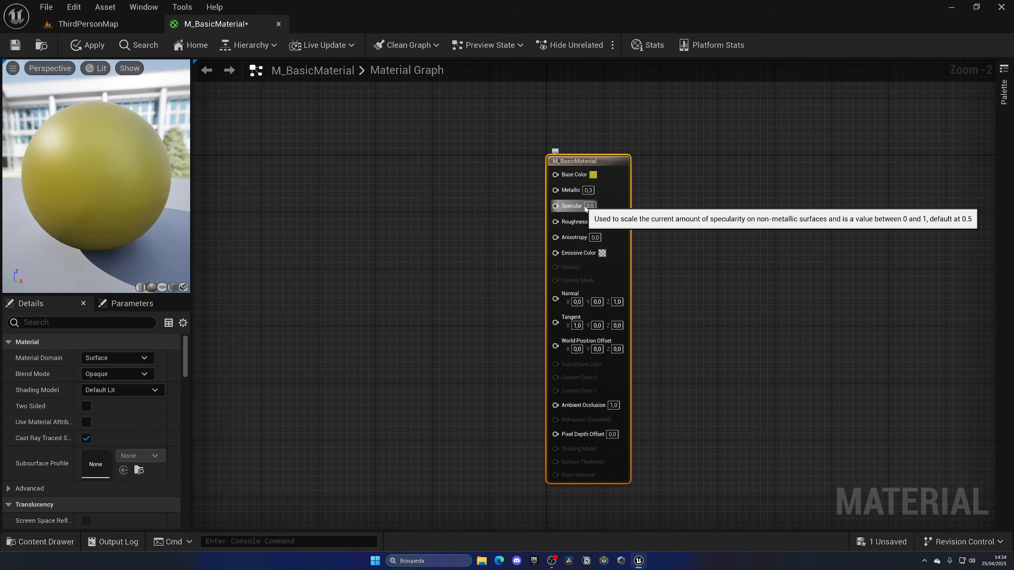
pyautogui.click(588, 206)
pyautogui.write('1')
pyautogui.press('Return')
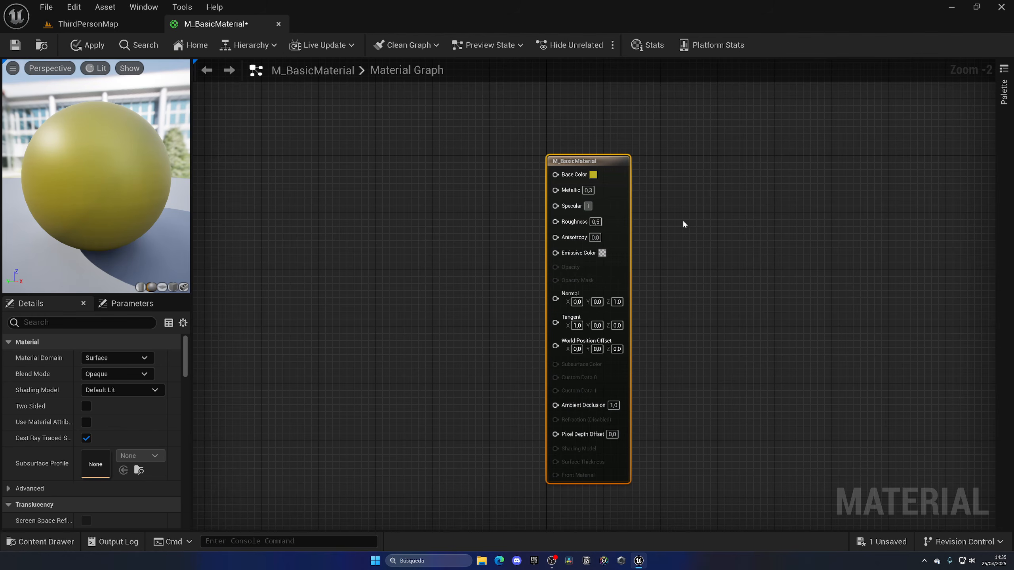
pyautogui.moveTo(99, 199); pyautogui.dragTo(75, 200)
pyautogui.scroll(-3, 99, 199)
pyautogui.moveTo(143, 176); pyautogui.dragTo(100, 177)
pyautogui.scroll(4, 143, 176)
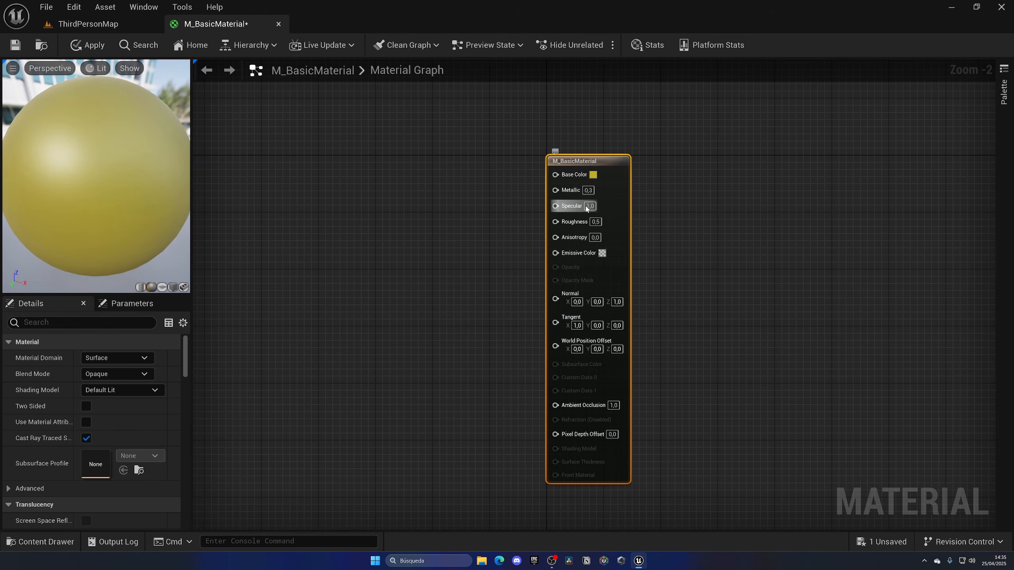
# Set the material's Specular value to 0,2 and check the preview sphere
pyautogui.write('0,2')
pyautogui.press('Return')
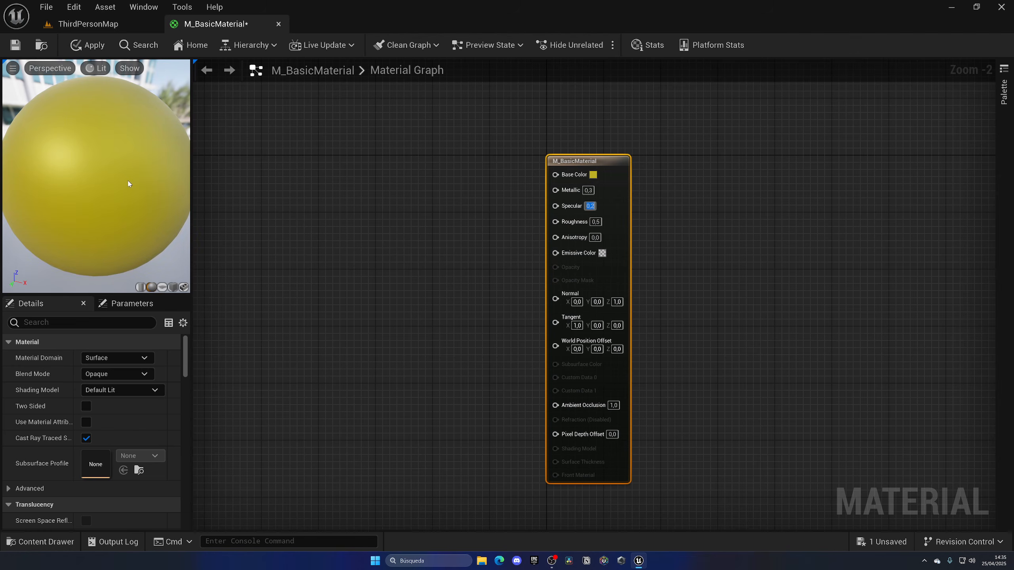
pyautogui.scroll(-4, 130, 183)
# Set the material's Roughness value to 2 and inspect the preview sphere's surface
pyautogui.click(599, 223)
pyautogui.click(595, 222)
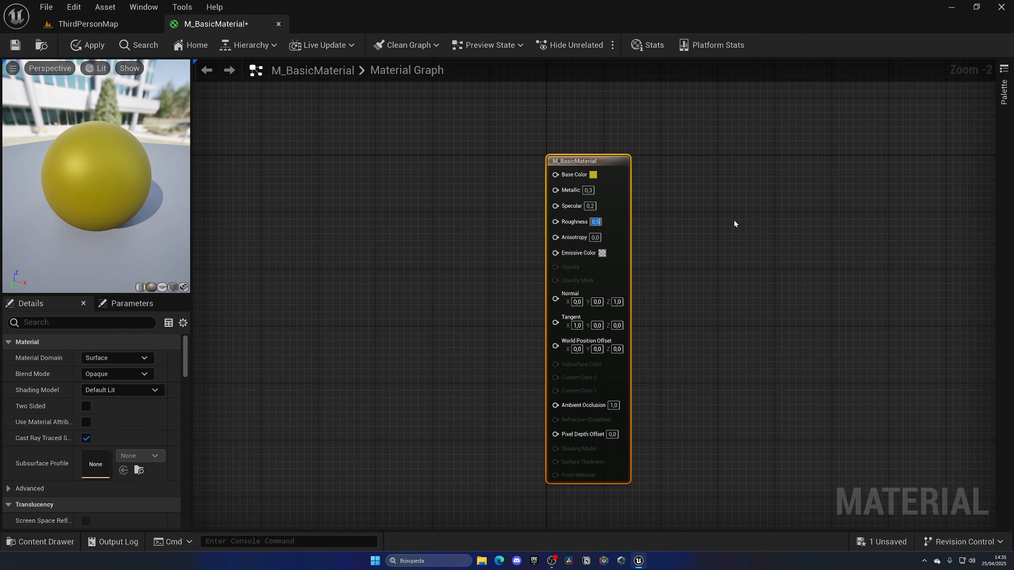
pyautogui.write('2')
pyautogui.press('Return')
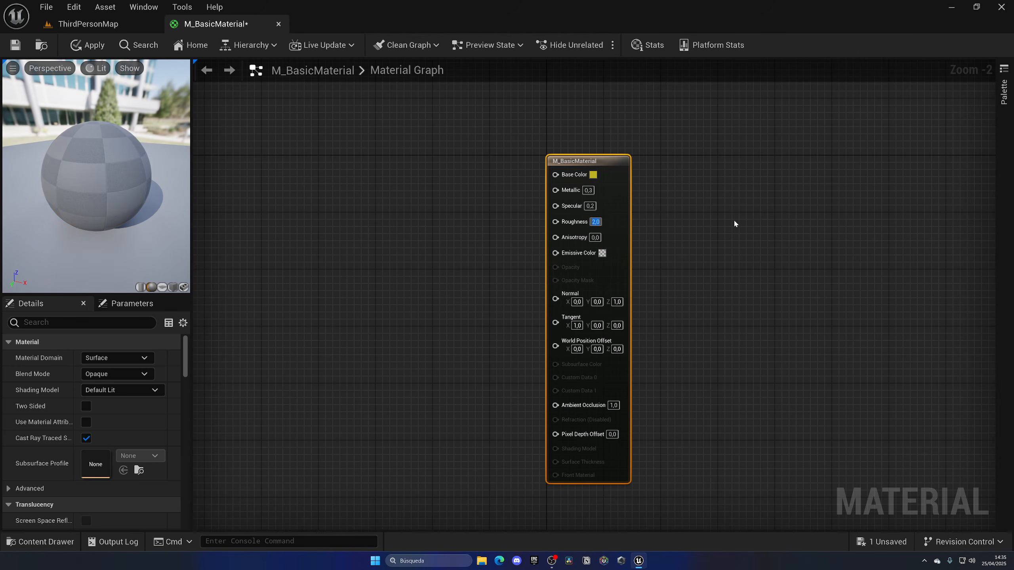
pyautogui.moveTo(128, 192); pyautogui.dragTo(379, 210)
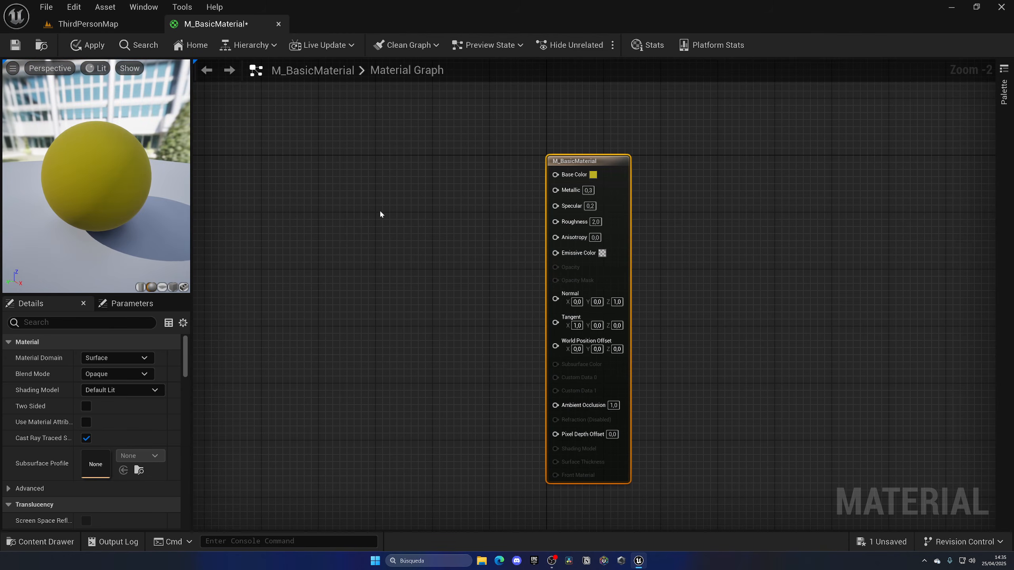
# Set the material's Roughness value to 0,2
pyautogui.click(596, 222)
pyautogui.write('0,2')
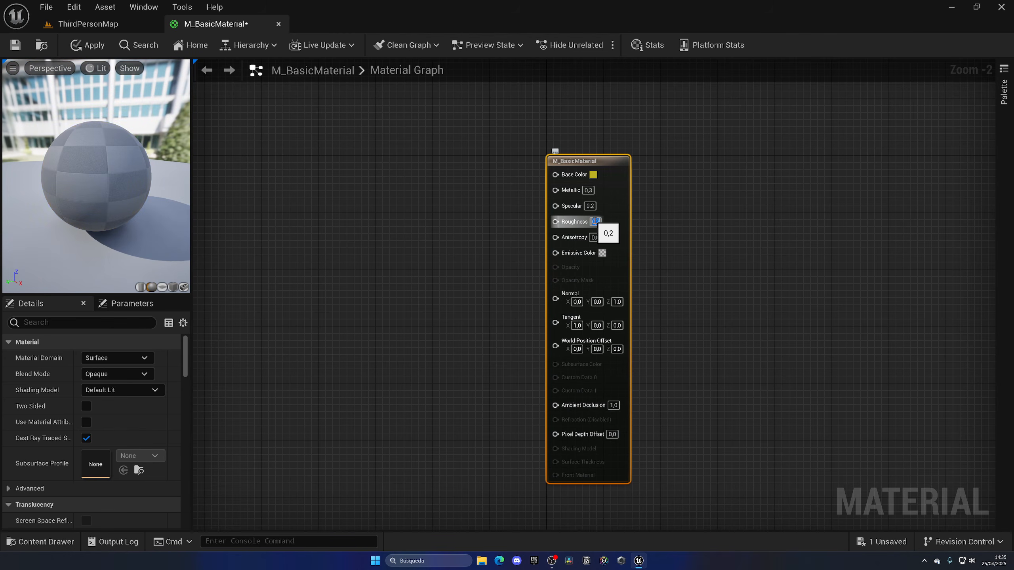
pyautogui.press('Return')
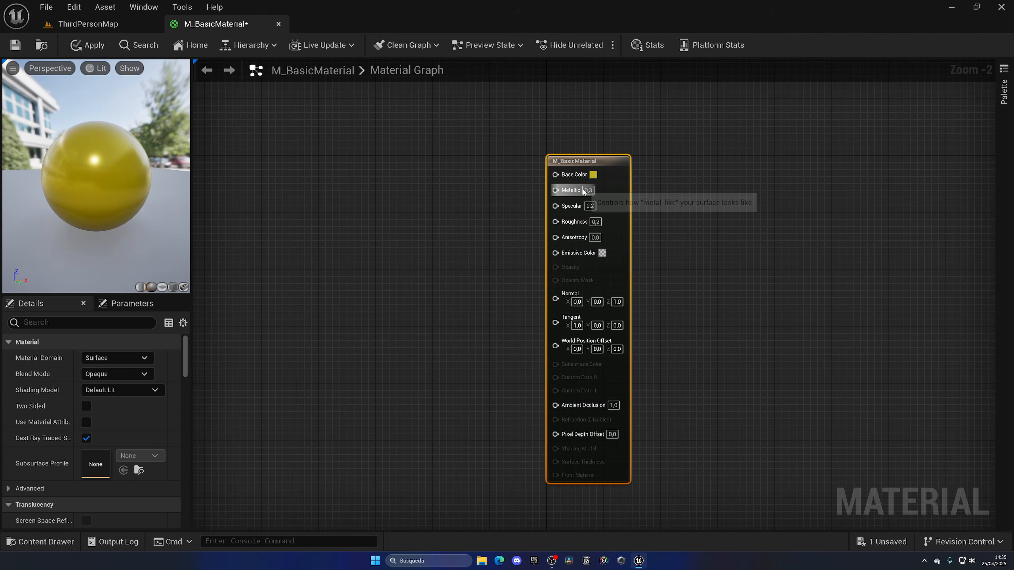
# Set the material's Metallic value to 0 and inspect the preview sphere from several angles
pyautogui.write('0')
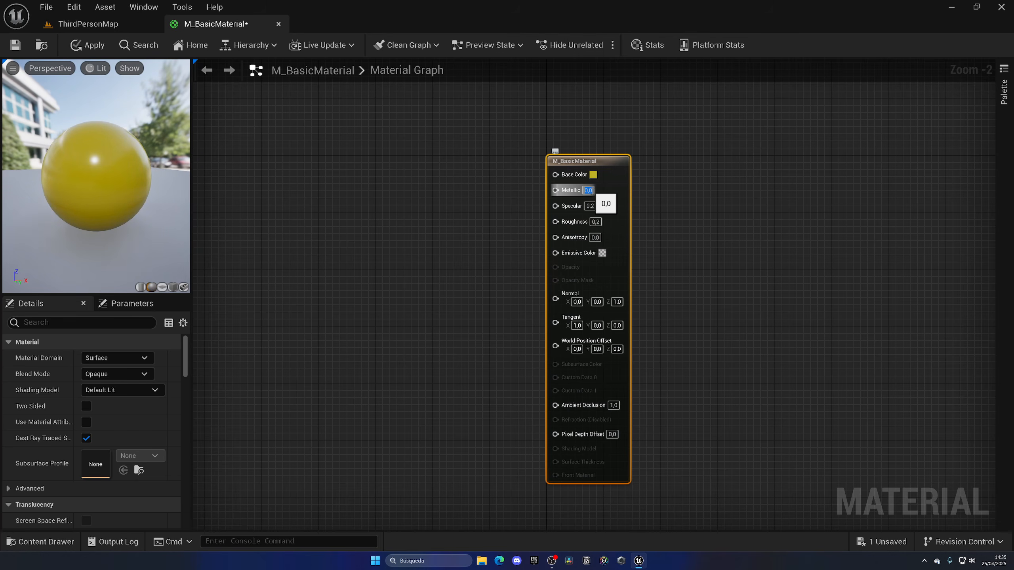
pyautogui.press('Return')
pyautogui.moveTo(80, 176); pyautogui.dragTo(180, 182)
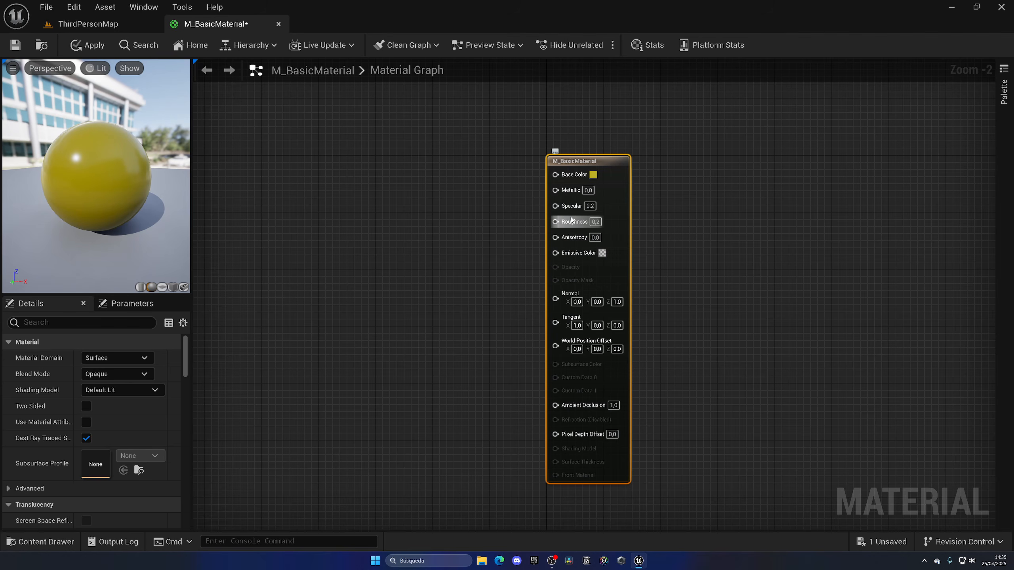
pyautogui.moveTo(578, 222)
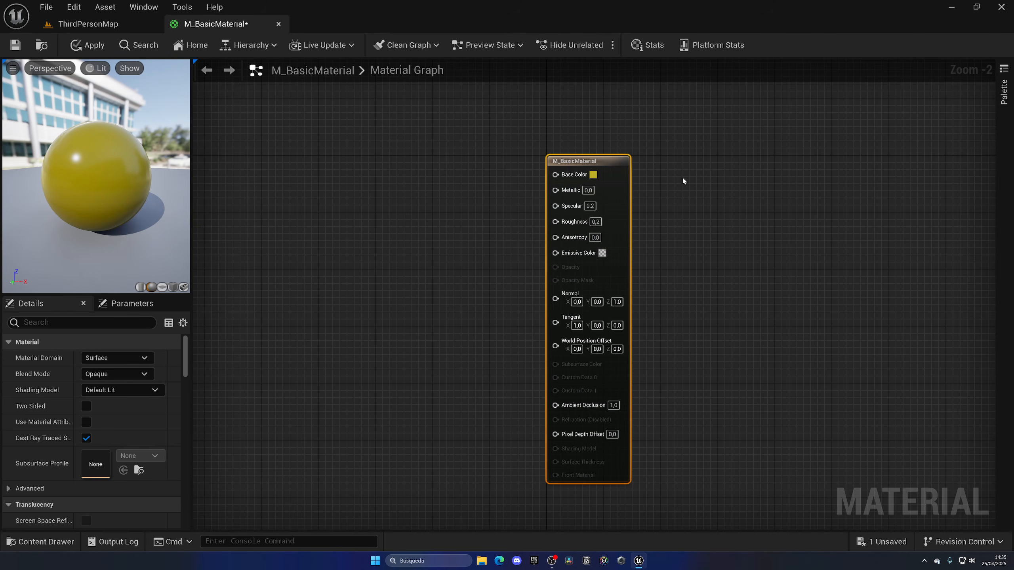
pyautogui.moveTo(136, 176); pyautogui.dragTo(56, 178)
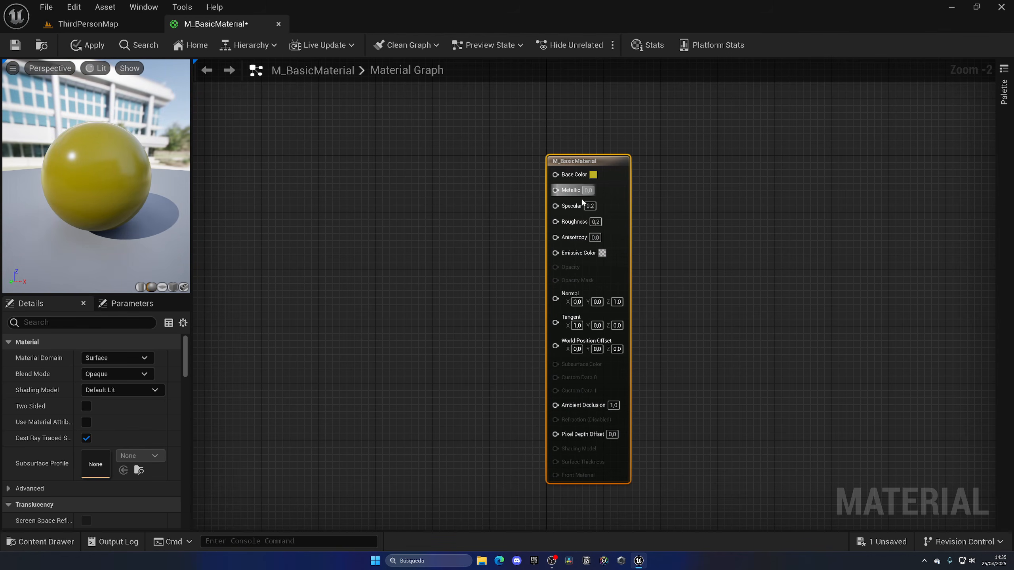
pyautogui.moveTo(129, 177); pyautogui.dragTo(4, 188)
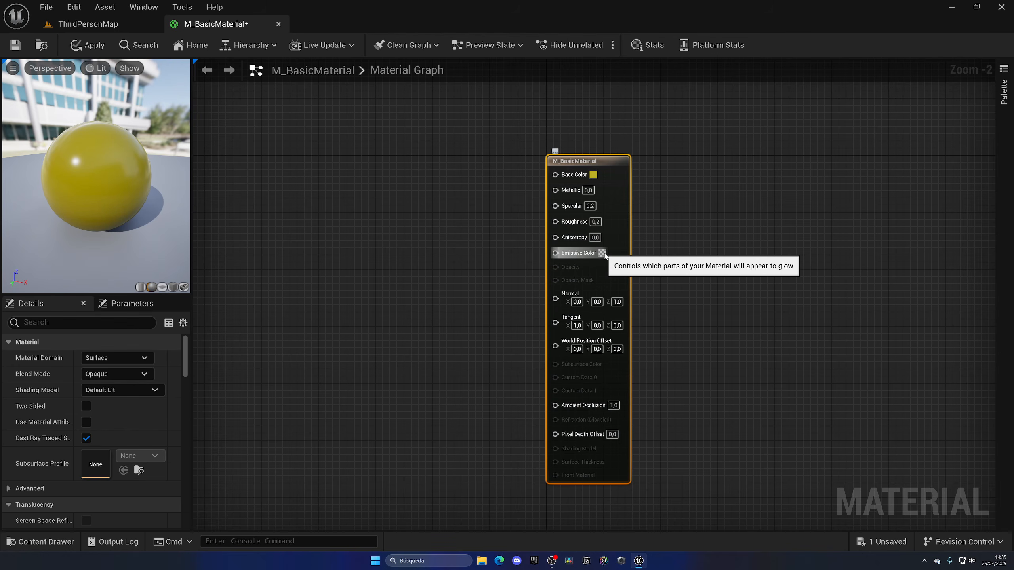
# Set the material's Emissive Color to full white and inspect the glow on the preview sphere
pyautogui.click(602, 253)
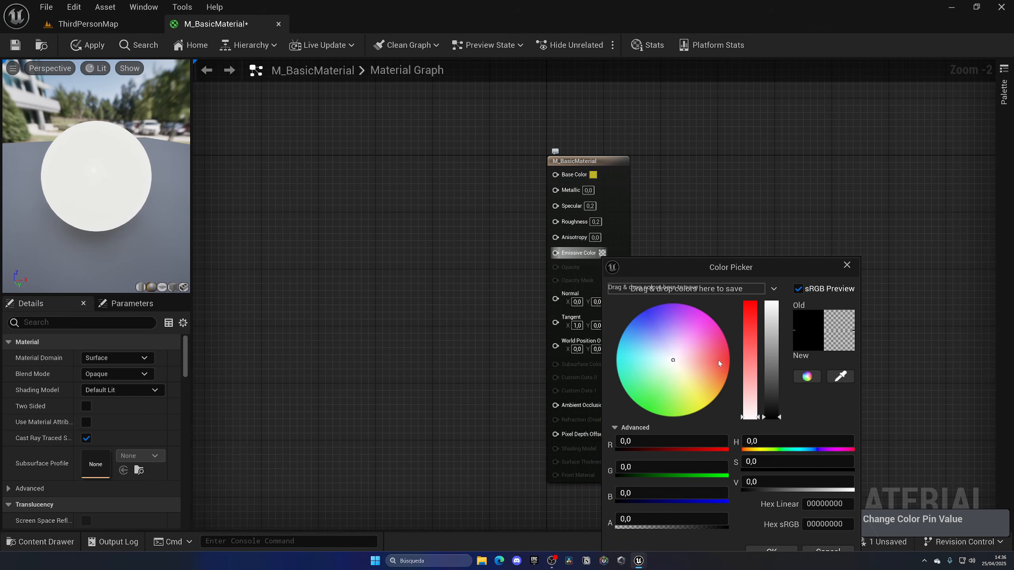
pyautogui.moveTo(771, 352); pyautogui.dragTo(776, 299)
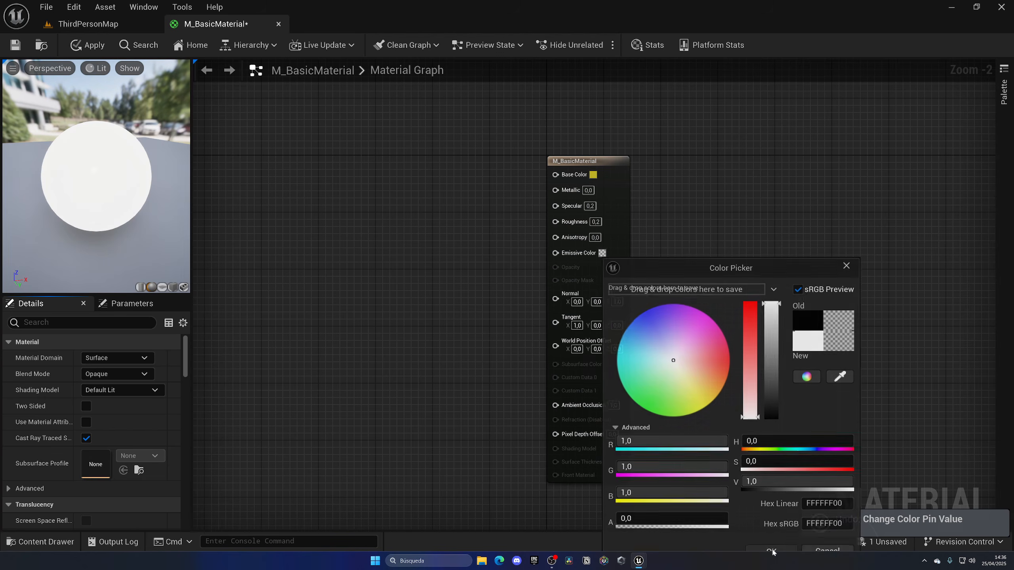
pyautogui.click(771, 550)
pyautogui.moveTo(178, 267); pyautogui.dragTo(279, 255)
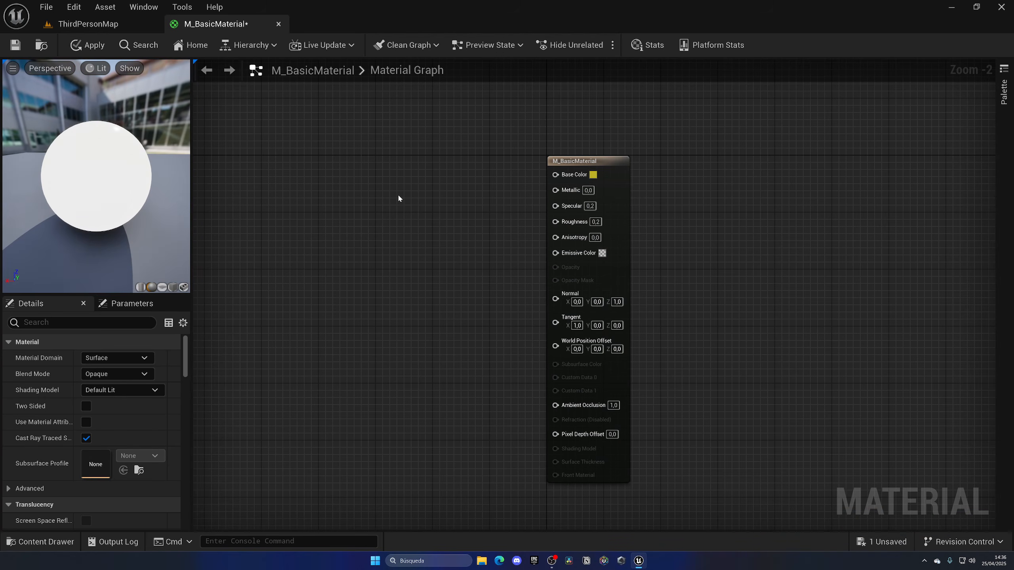
# Add a Constant node with value 5, connect it to Emissive Color and inspect the stronger glow on the preview sphere
pyautogui.click(449, 248)
pyautogui.moveTo(497, 276); pyautogui.dragTo(555, 252)
pyautogui.click(480, 277)
pyautogui.write('5')
pyautogui.press('Return')
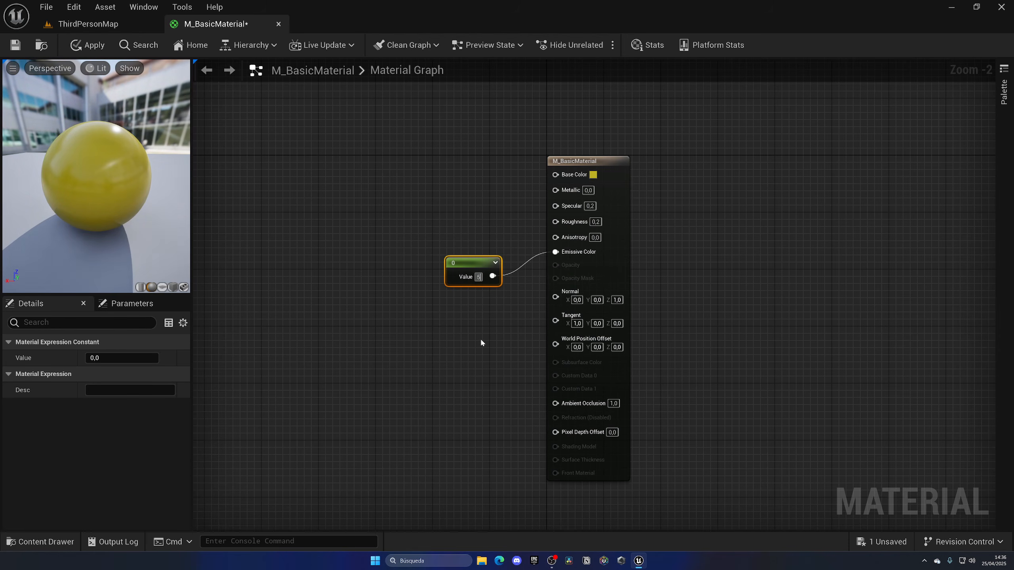
pyautogui.click(308, 265)
pyautogui.moveTo(160, 226); pyautogui.dragTo(203, 244)
pyautogui.moveTo(91, 175)
pyautogui.mouseDown()
pyautogui.moveTo(124, 138)
pyautogui.moveTo(91, 175)
pyautogui.mouseUp()
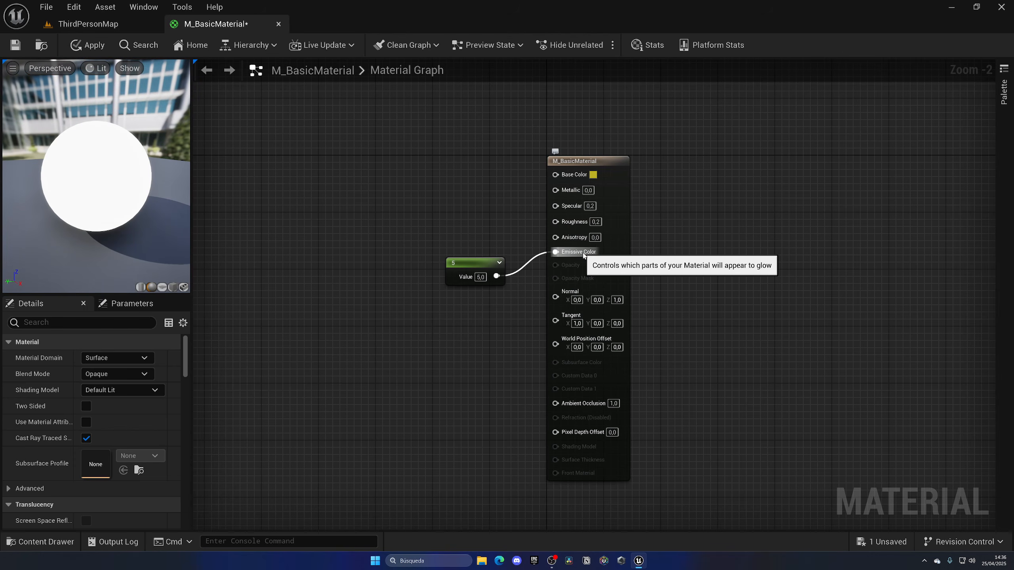
# Delete the Constant node and reset the material's Emissive Color to black
pyautogui.moveTo(391, 237); pyautogui.dragTo(469, 319)
pyautogui.press('Delete')
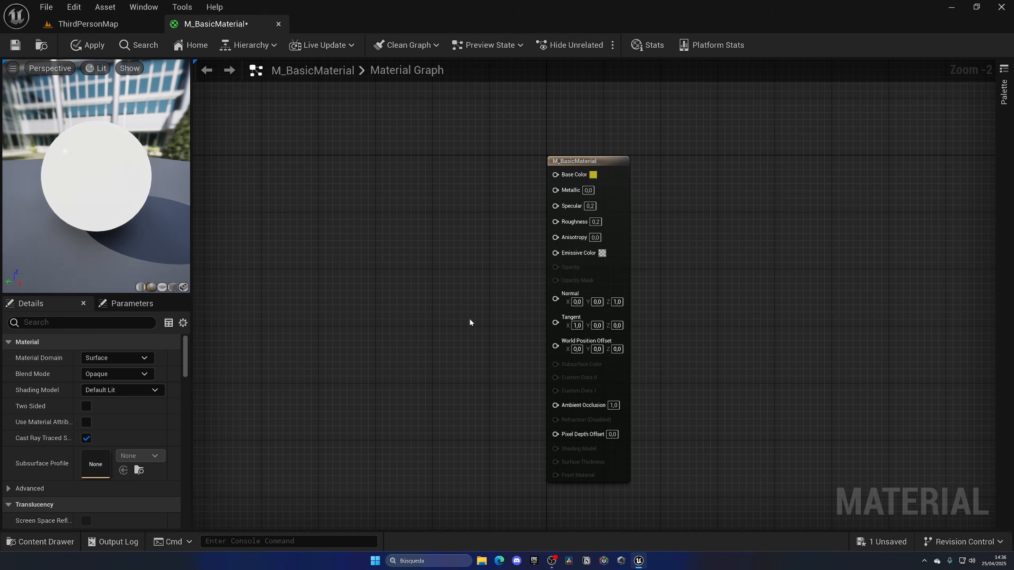
pyautogui.click(602, 253)
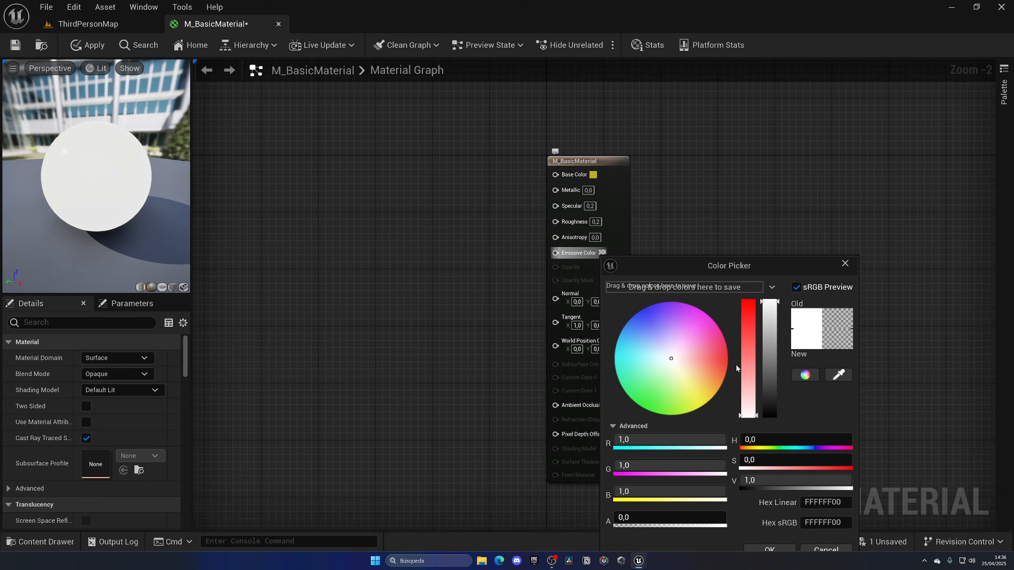
pyautogui.click(770, 548)
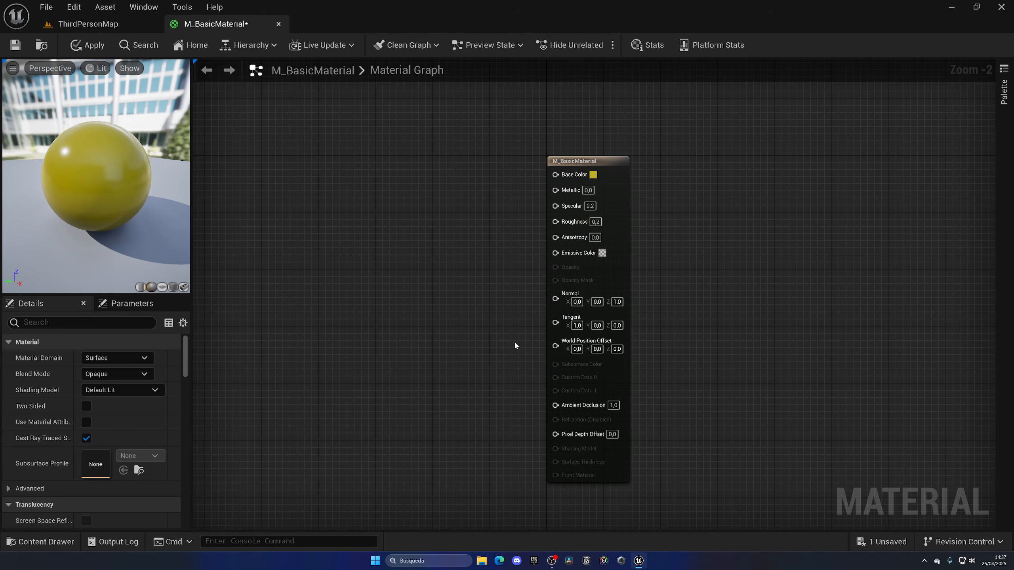
# Raise the brightness of the material's yellow Base Color to the maximum
pyautogui.moveTo(294, 128); pyautogui.dragTo(476, 344)
pyautogui.click(593, 175)
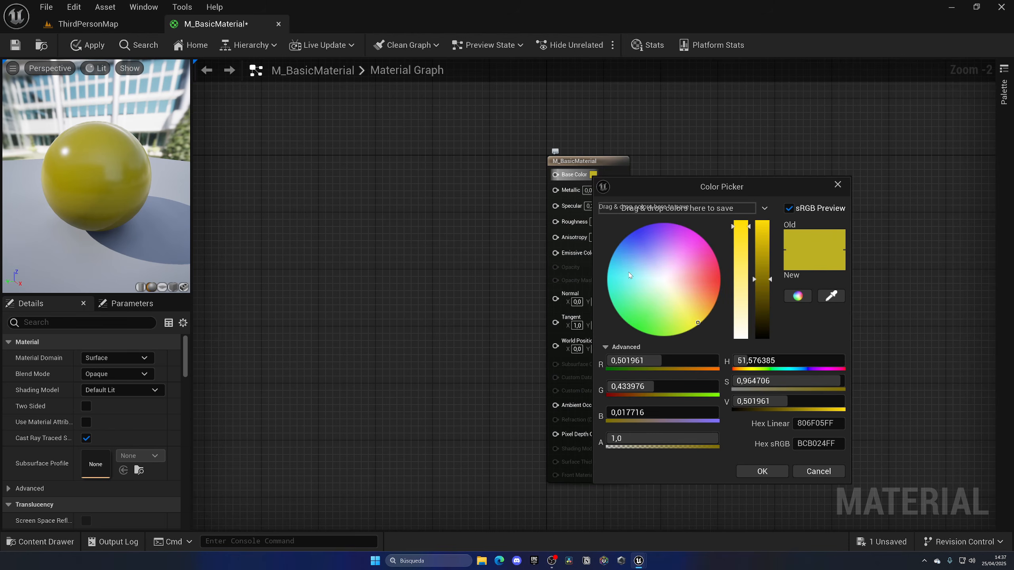
pyautogui.moveTo(763, 279); pyautogui.dragTo(763, 224)
pyautogui.click(762, 471)
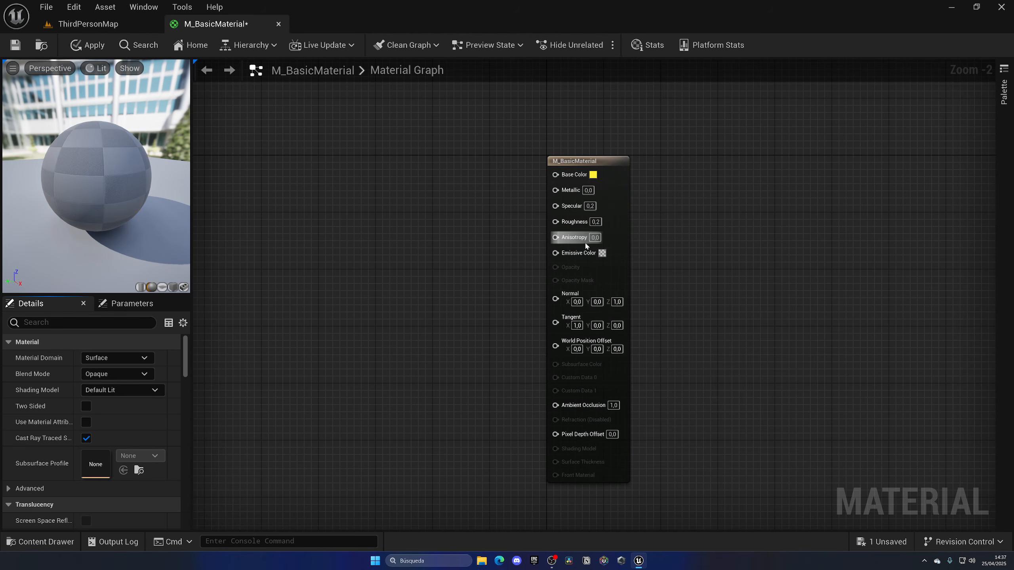
# Set the material's Metallic value to 1, then apply and save M_BasicMaterial
pyautogui.click(589, 191)
pyautogui.write('1')
pyautogui.press('Return')
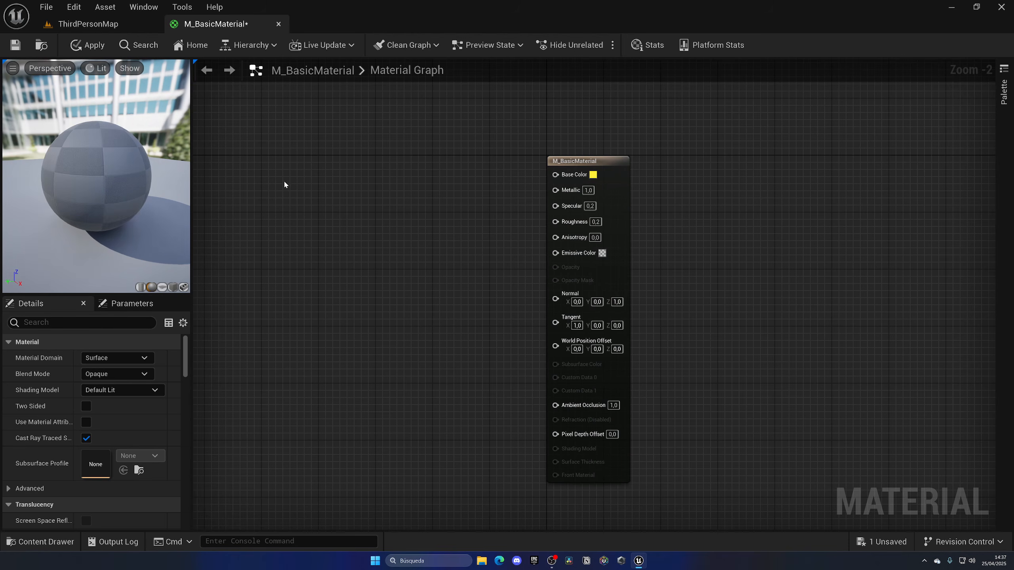
pyautogui.click(95, 51)
pyautogui.click(14, 46)
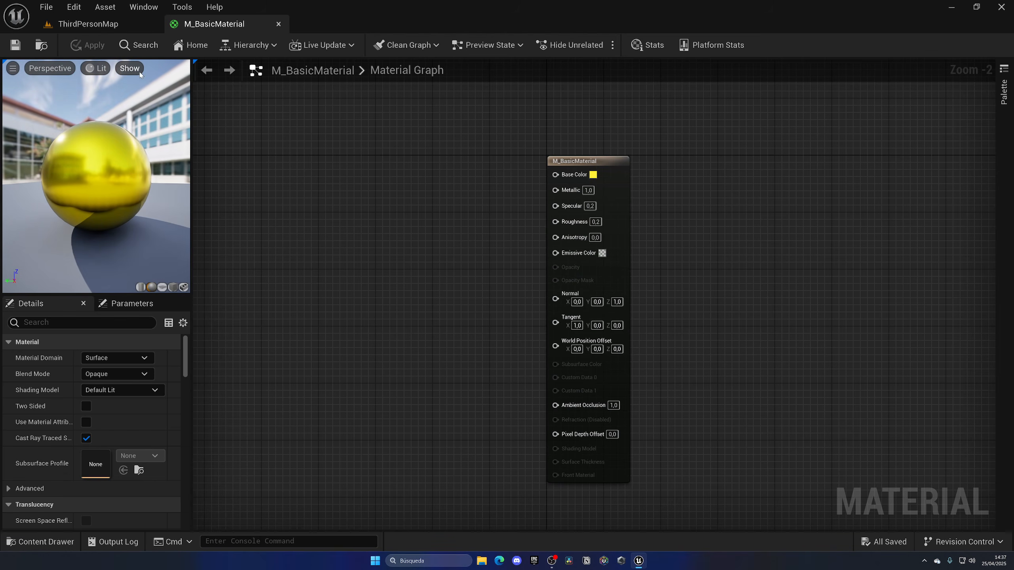
# Place the SM_Chair mesh from StarterContent/Props on the floor of ThirdPersonMap
pyautogui.click(88, 24)
pyautogui.moveTo(450, 287)
pyautogui.mouseDown(button='right')
pyautogui.moveTo(518, 266)
pyautogui.moveTo(432, 286)
pyautogui.mouseUp(button='right')
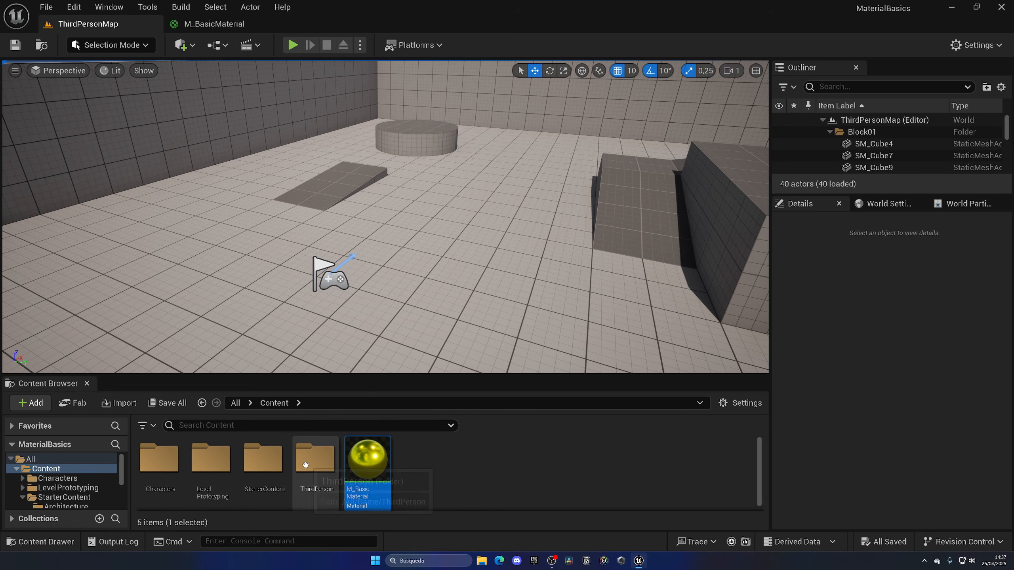
pyautogui.doubleClick(262, 460)
pyautogui.click(520, 476)
pyautogui.doubleClick(520, 475)
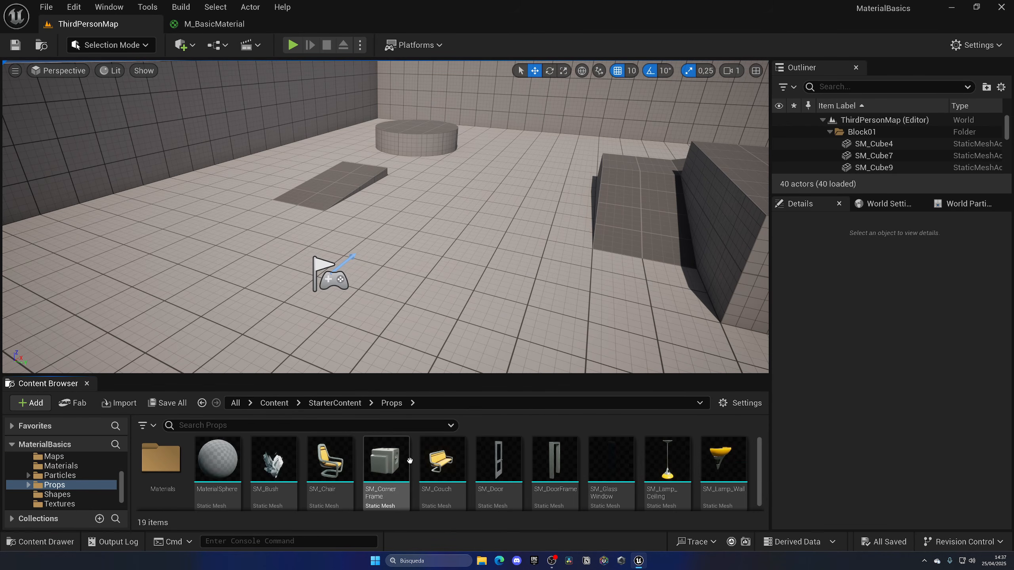
pyautogui.moveTo(330, 459); pyautogui.dragTo(292, 308)
pyautogui.press('w')
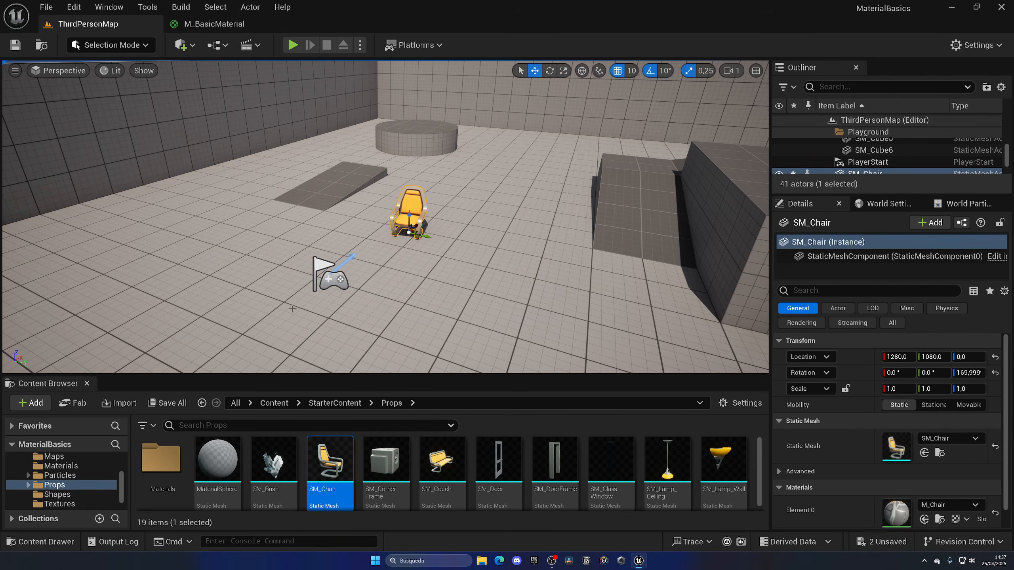
# Apply M_BasicMaterial from the Content folder to the chair in the level
pyautogui.click(274, 405)
pyautogui.moveTo(367, 459); pyautogui.dragTo(412, 204)
pyautogui.press('w')
pyautogui.moveTo(412, 204); pyautogui.dragTo(365, 200, button='right')
pyautogui.press('a')
pyautogui.press('d')
pyautogui.press('w')
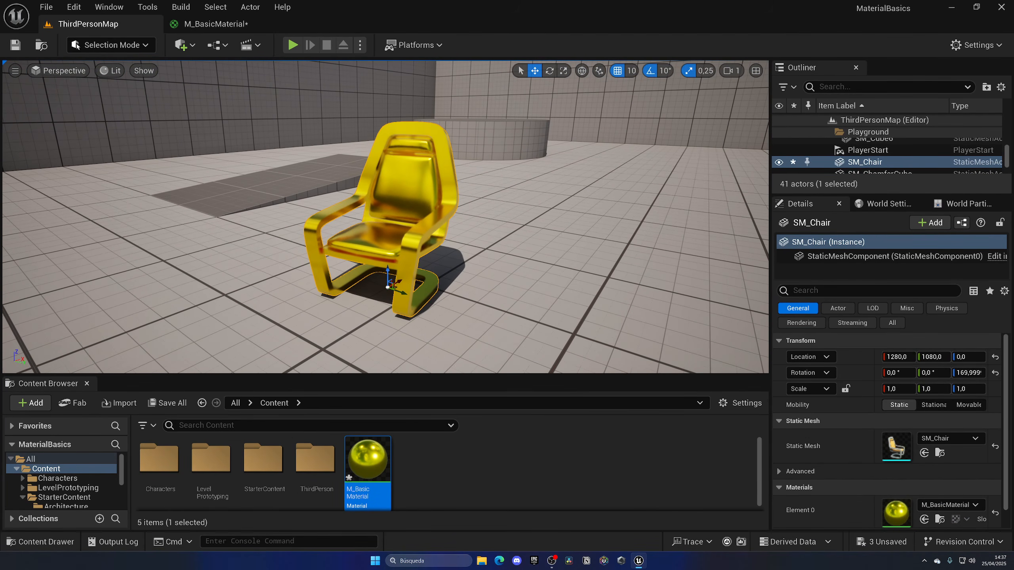
# Play the level to view the chair beside the character, stop playing and examine the chair's material in the viewport
pyautogui.click(293, 45)
pyautogui.press('w')
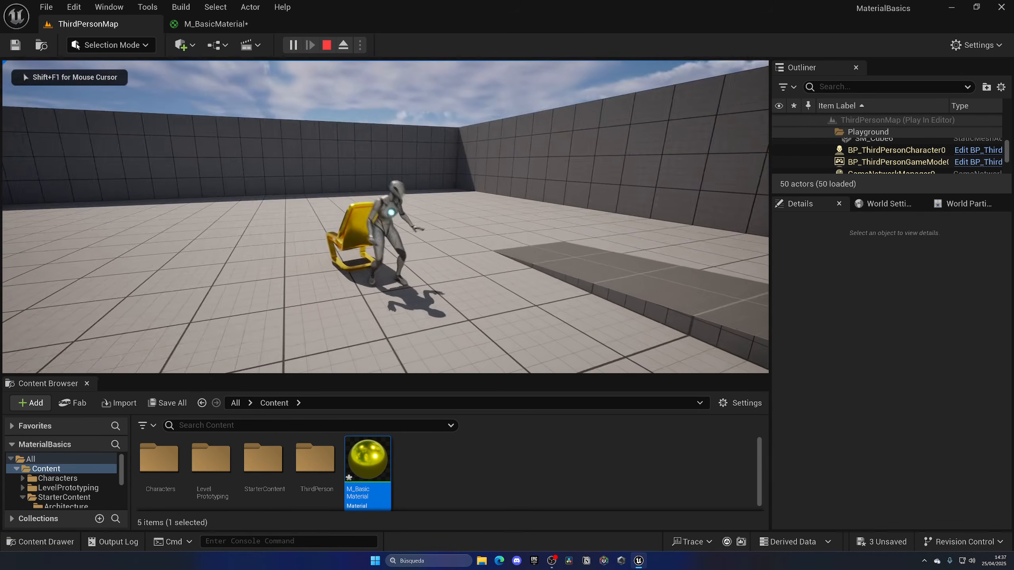
pyautogui.press('w')
pyautogui.press('Escape')
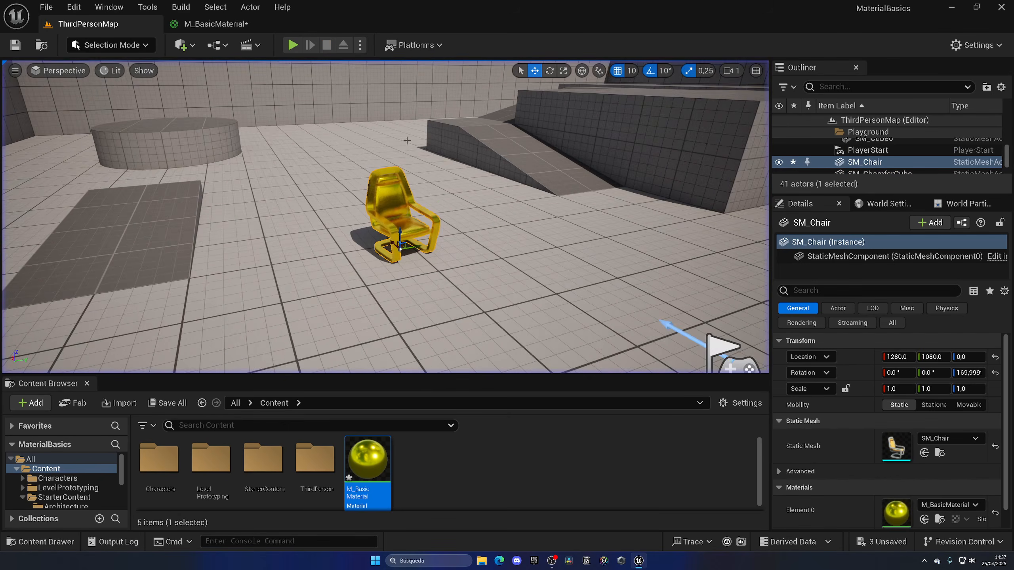
pyautogui.press('d')
pyautogui.moveTo(407, 141); pyautogui.dragTo(249, 141, button='right')
pyautogui.press('w')
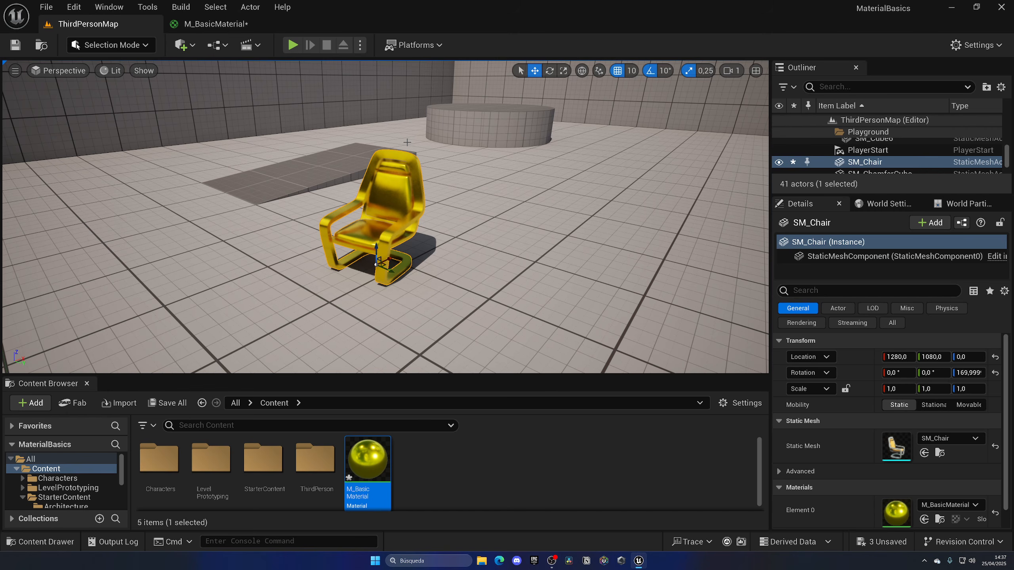
# Add a TextureSample node to the M_BasicMaterial graph and place it level with the material's Base Color input
pyautogui.click(215, 24)
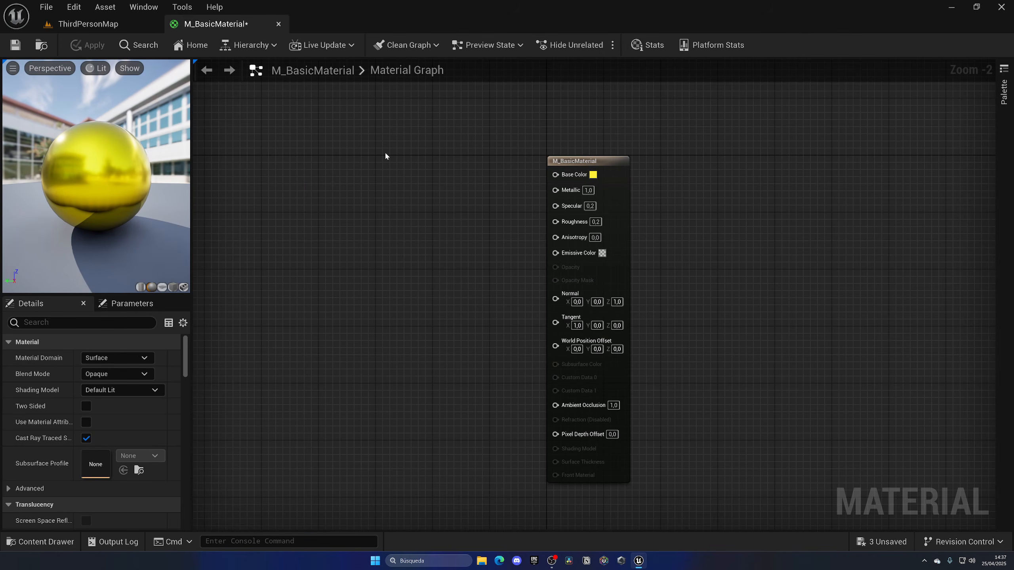
pyautogui.moveTo(385, 151); pyautogui.dragTo(421, 152, button='right')
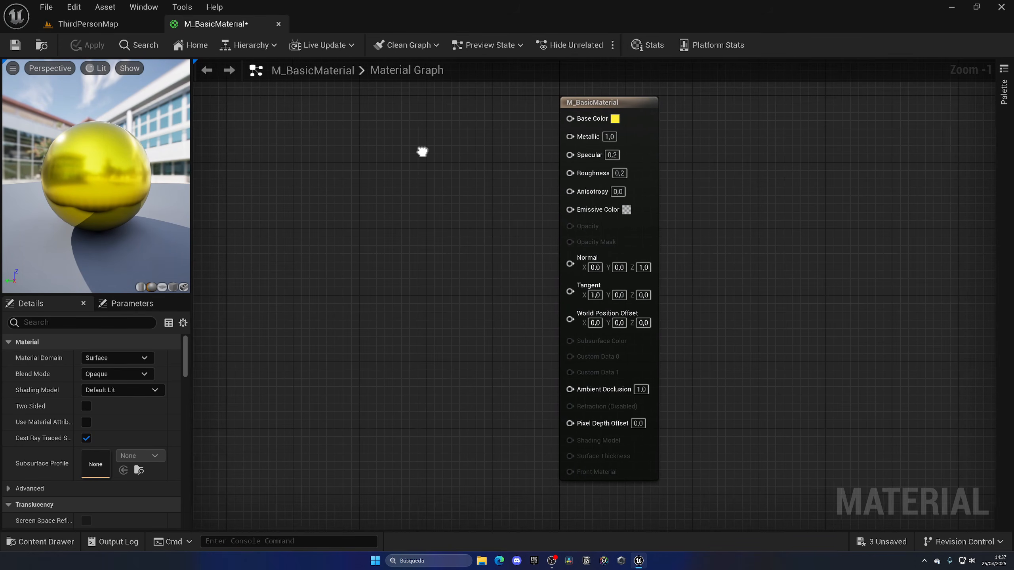
pyautogui.scroll(1, 432, 157)
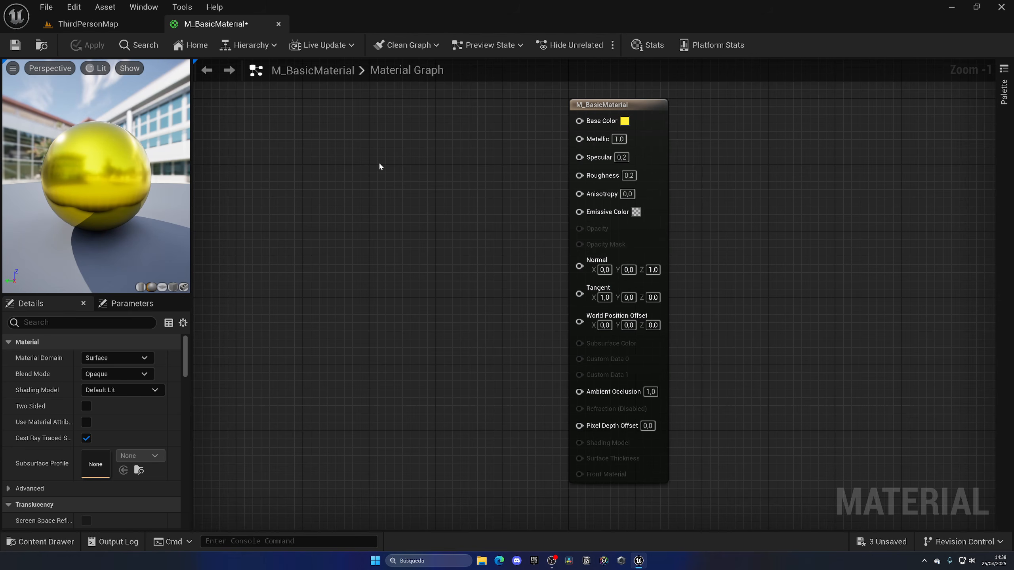
pyautogui.rightClick(349, 133)
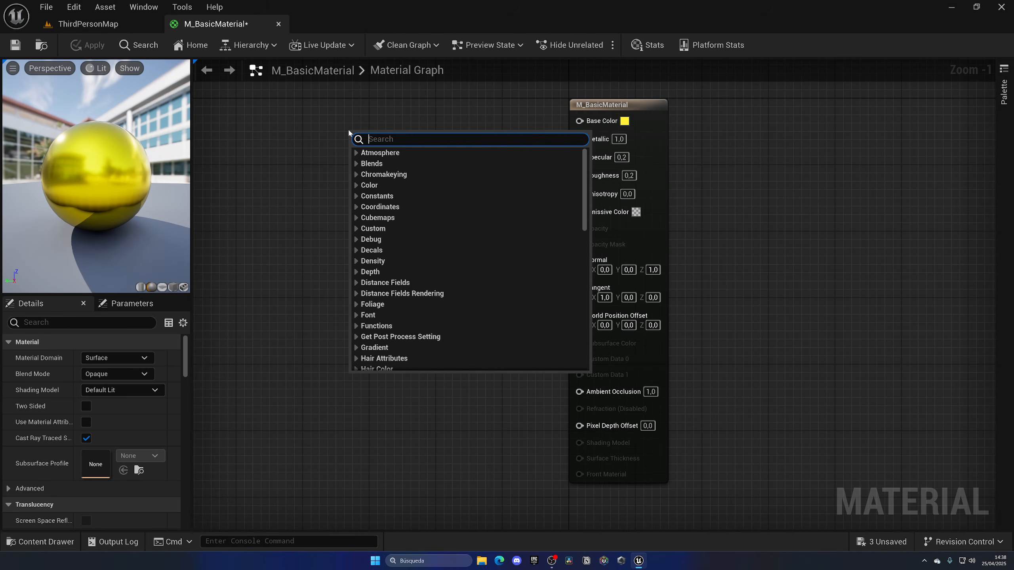
pyautogui.click(292, 133)
pyautogui.rightClick(365, 118)
pyautogui.rightClick(318, 151)
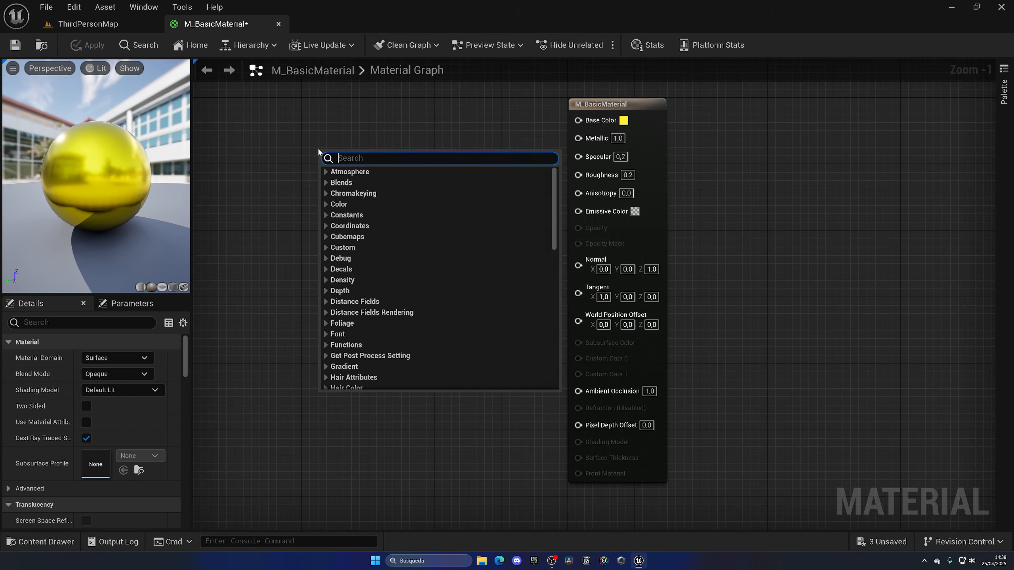
pyautogui.write('texture')
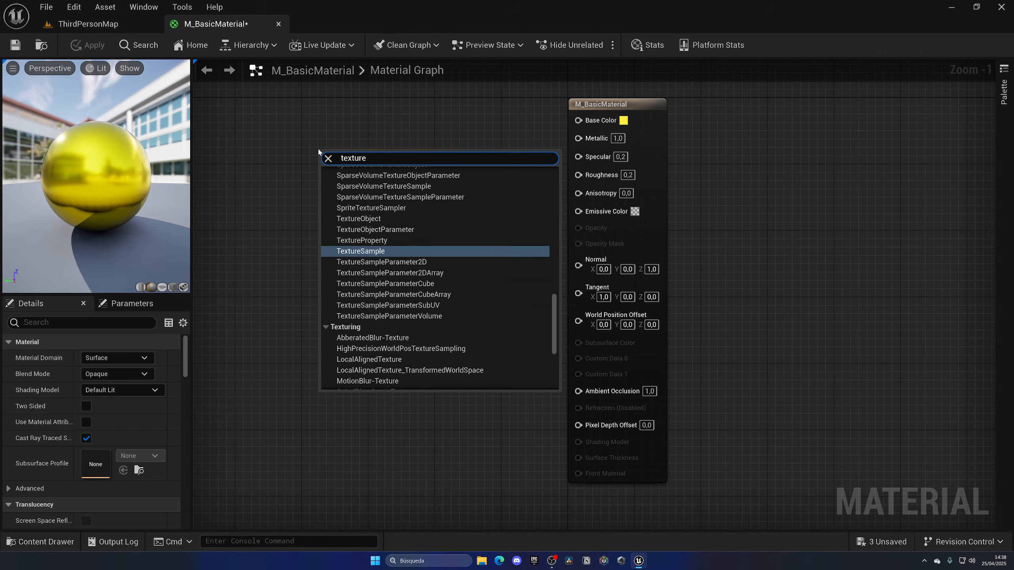
pyautogui.click(331, 253)
pyautogui.moveTo(345, 154); pyautogui.dragTo(329, 103)
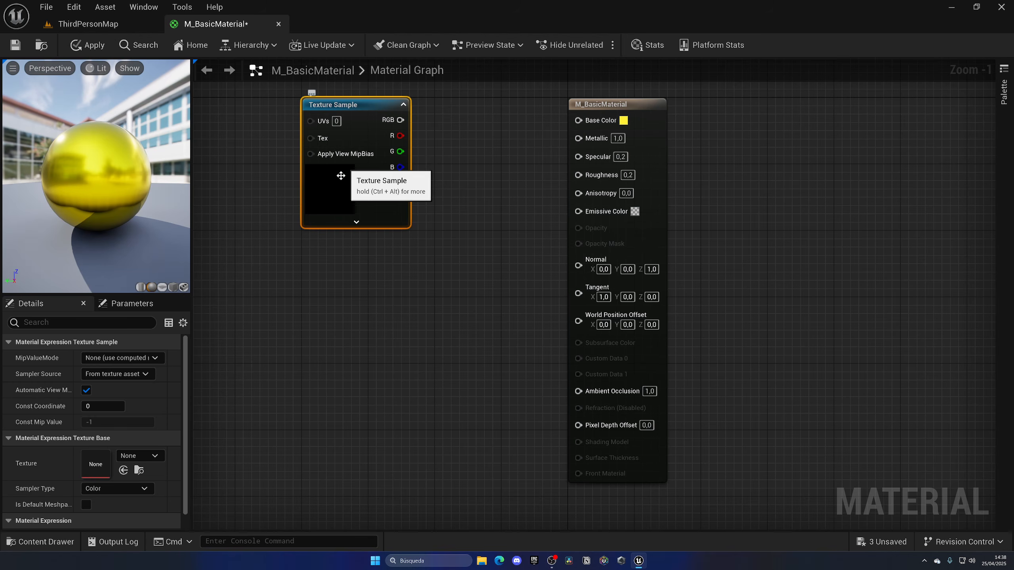
# Search the textures available to the Texture Sample node for wood
pyautogui.click(137, 456)
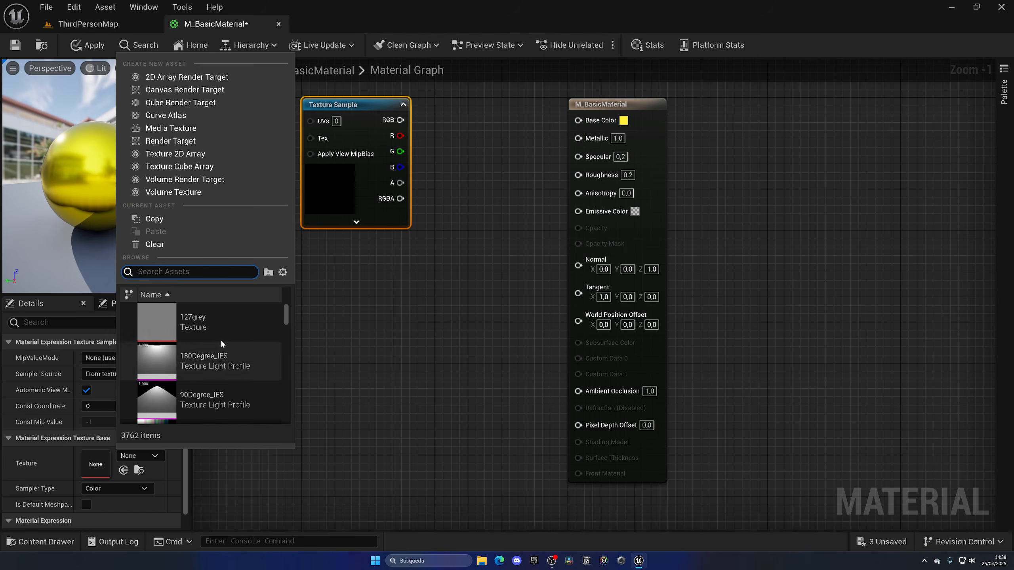
pyautogui.click(221, 272)
pyautogui.write('wood')
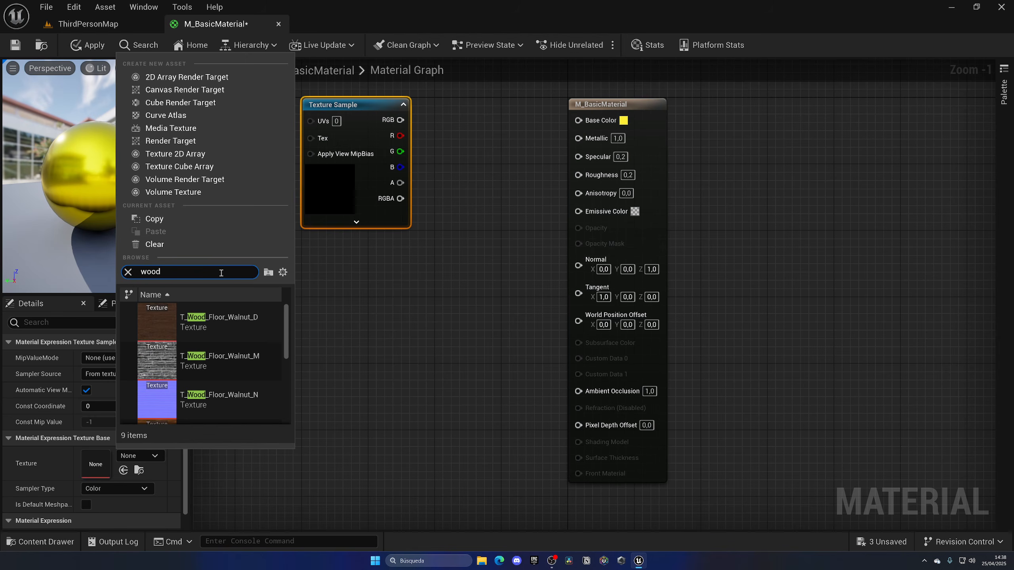
pyautogui.scroll(-3, 219, 324)
pyautogui.scroll(3, 222, 357)
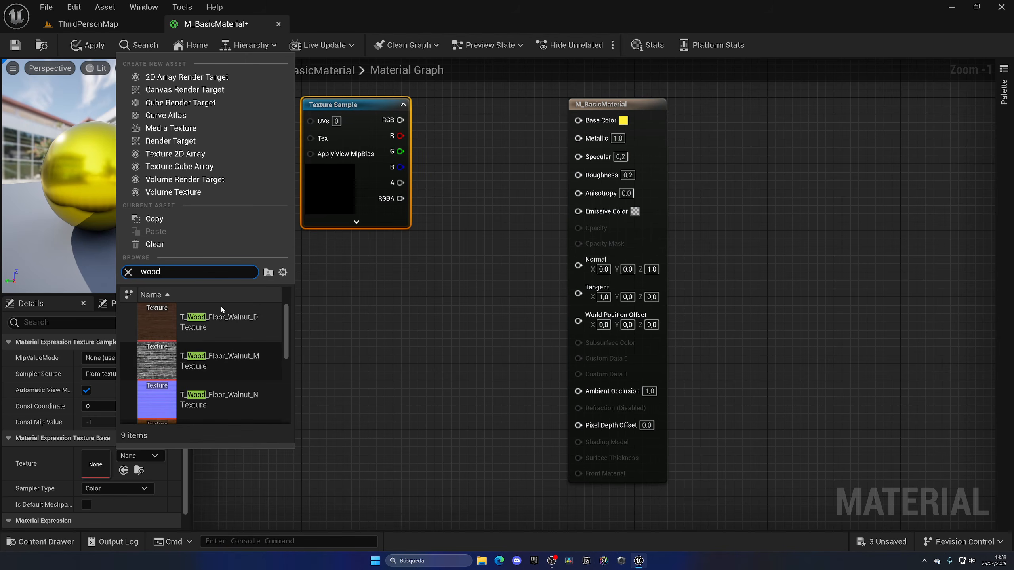
# Show the Starter Content pack among the content that can be added to the project from ThirdPersonMap, and cancel without adding it
pyautogui.click(116, 24)
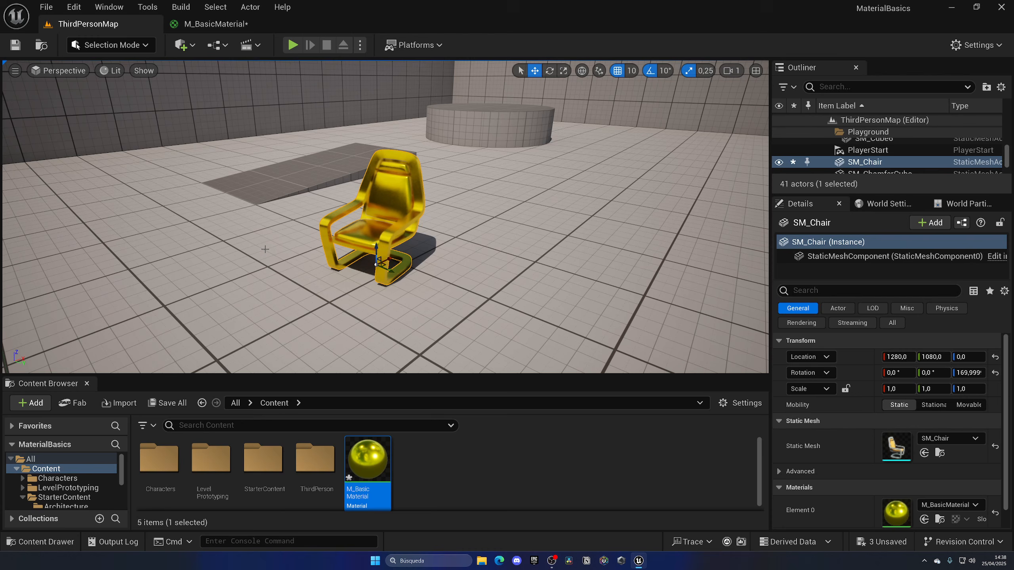
pyautogui.click(32, 404)
pyautogui.click(144, 163)
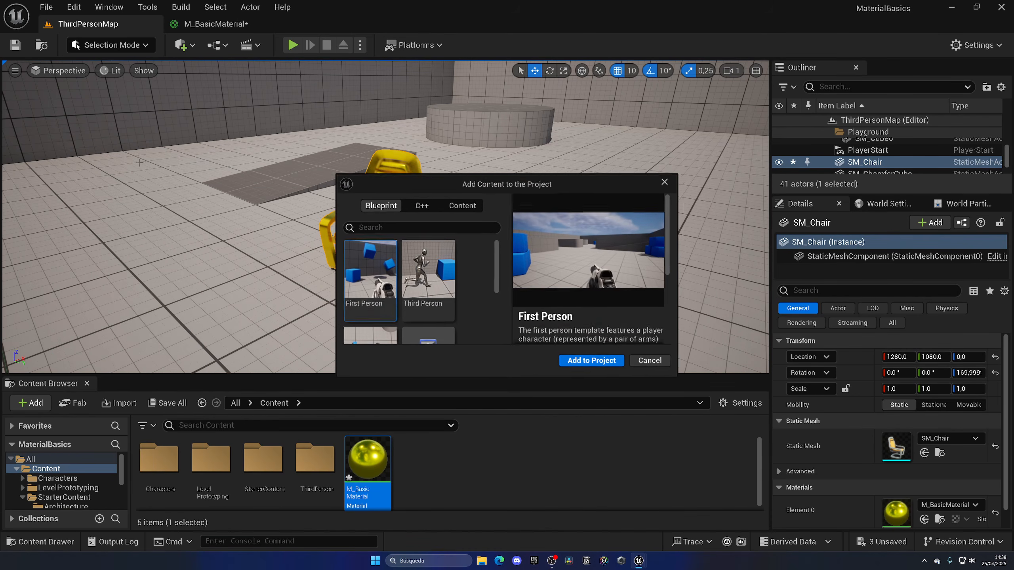
pyautogui.click(460, 203)
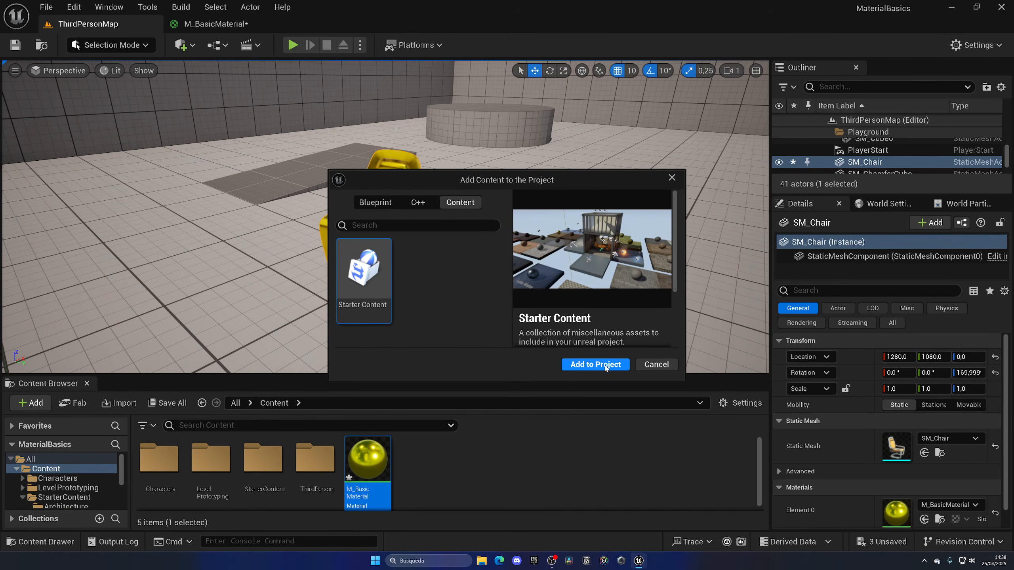
pyautogui.click(656, 364)
# Assign the T_Wood_Floor_Walnut_D texture to the Texture Sample node in the M_BasicMaterial graph
pyautogui.click(219, 24)
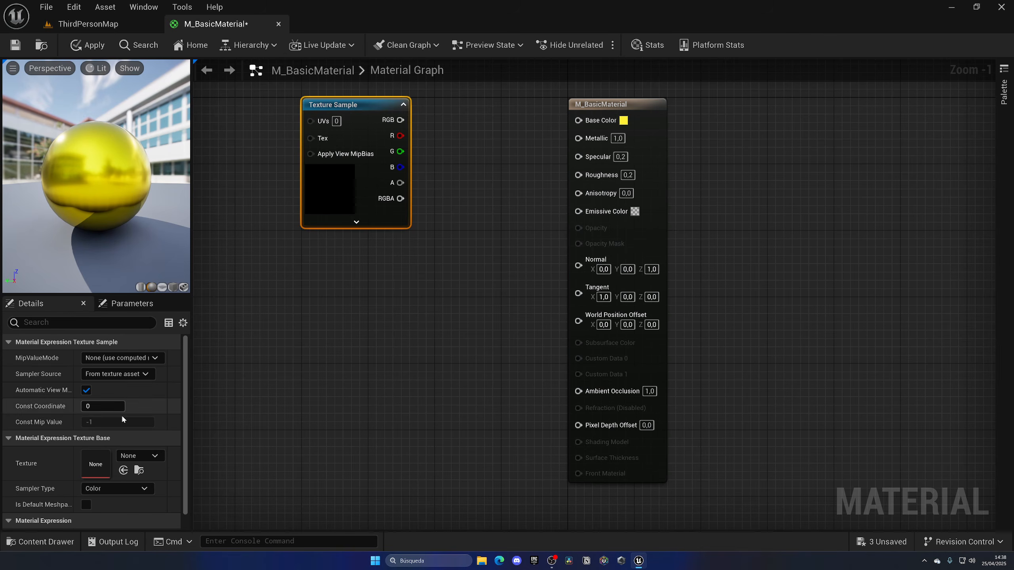
pyautogui.click(134, 456)
pyautogui.write('wood')
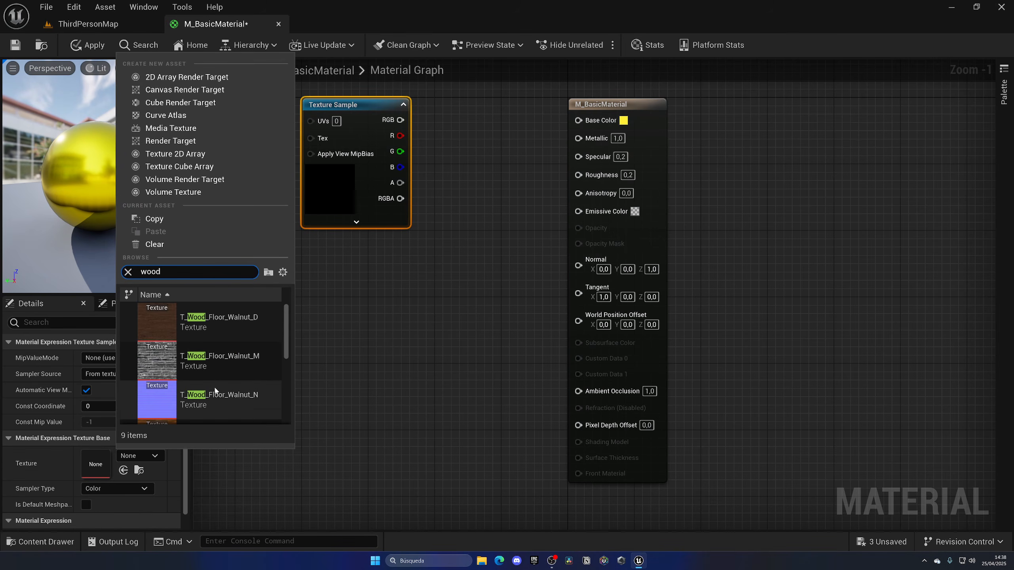
pyautogui.scroll(-5, 237, 368)
pyautogui.scroll(3, 237, 368)
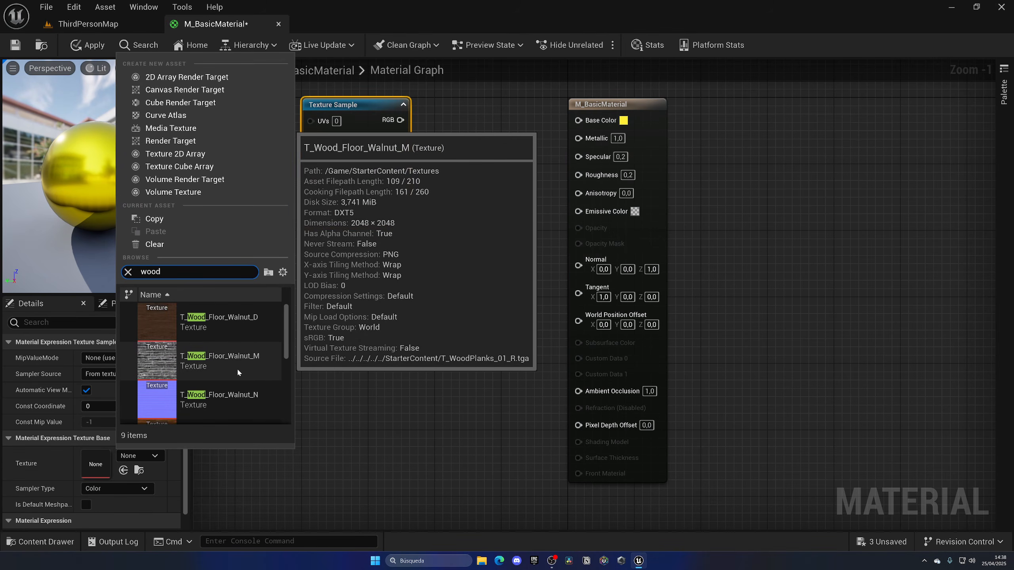
pyautogui.scroll(3, 236, 368)
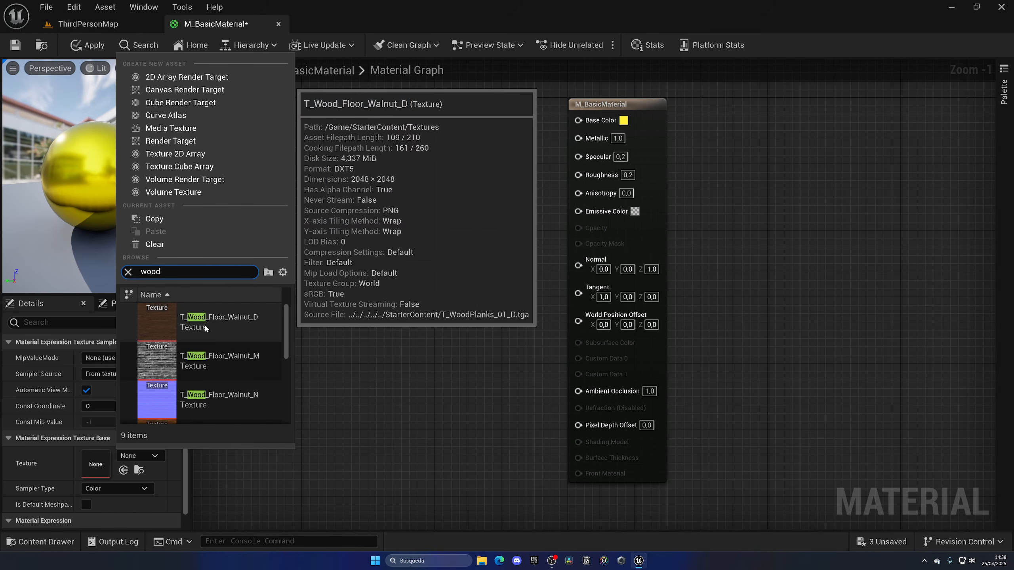
pyautogui.click(229, 327)
# Connect the Texture Sample's RGB output to the Base Color of M_BasicMaterial, and apply and save the material
pyautogui.moveTo(326, 273); pyautogui.dragTo(327, 345, button='right')
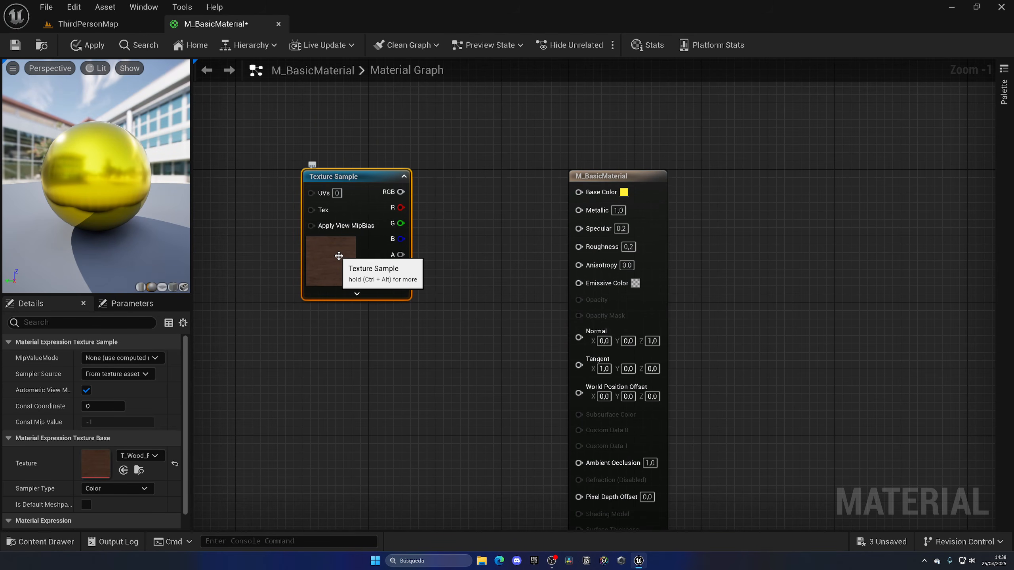
pyautogui.moveTo(400, 192); pyautogui.dragTo(580, 191)
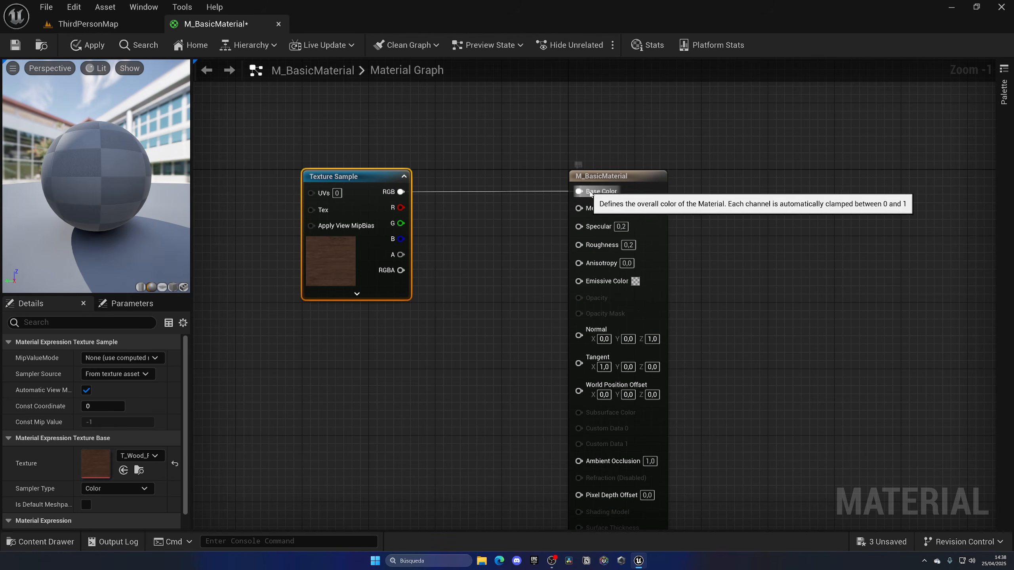
pyautogui.moveTo(138, 164); pyautogui.dragTo(128, 192)
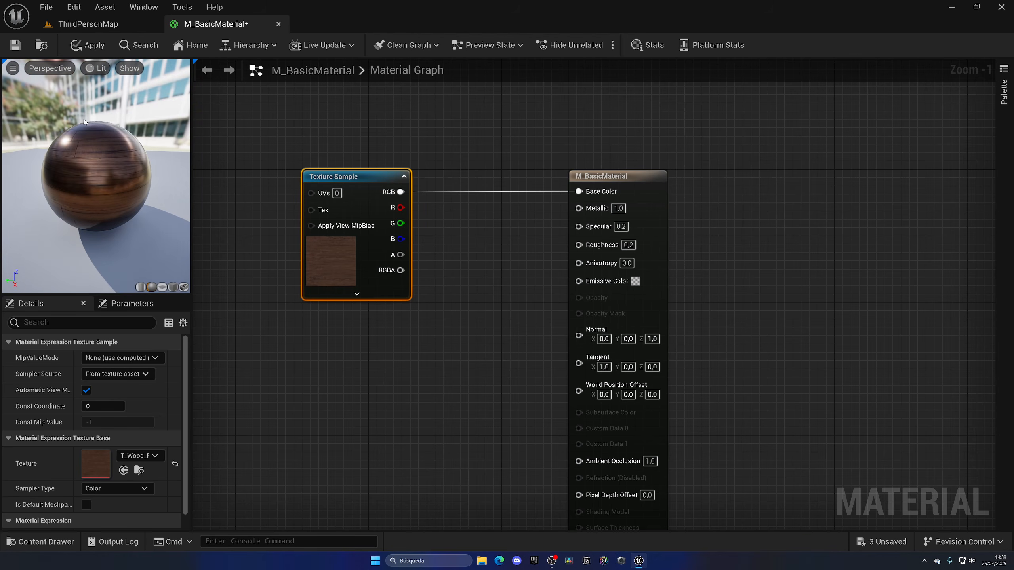
pyautogui.click(87, 44)
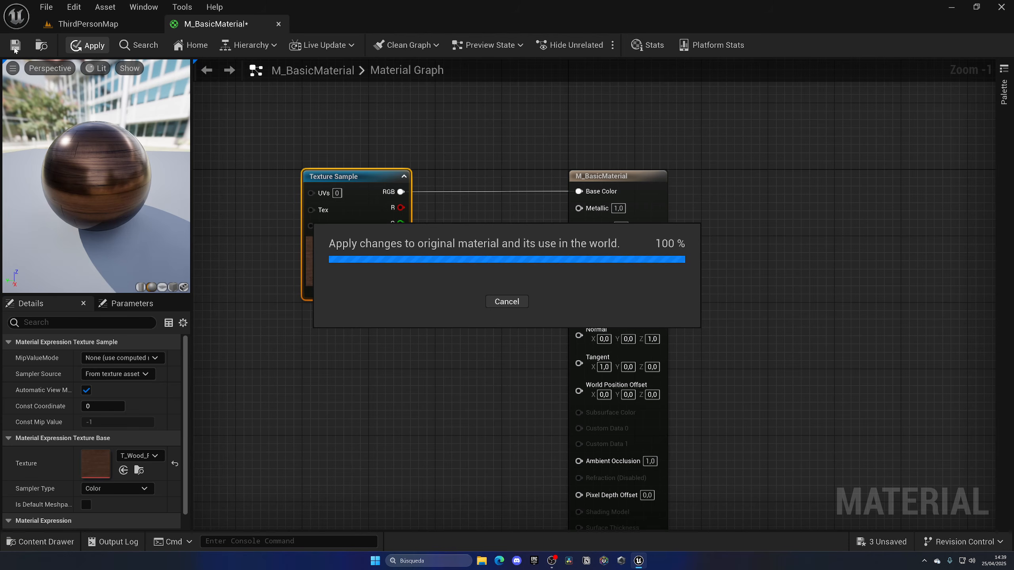
pyautogui.click(15, 45)
# Examine the wood texture on the chair up close in ThirdPersonMap
pyautogui.click(80, 24)
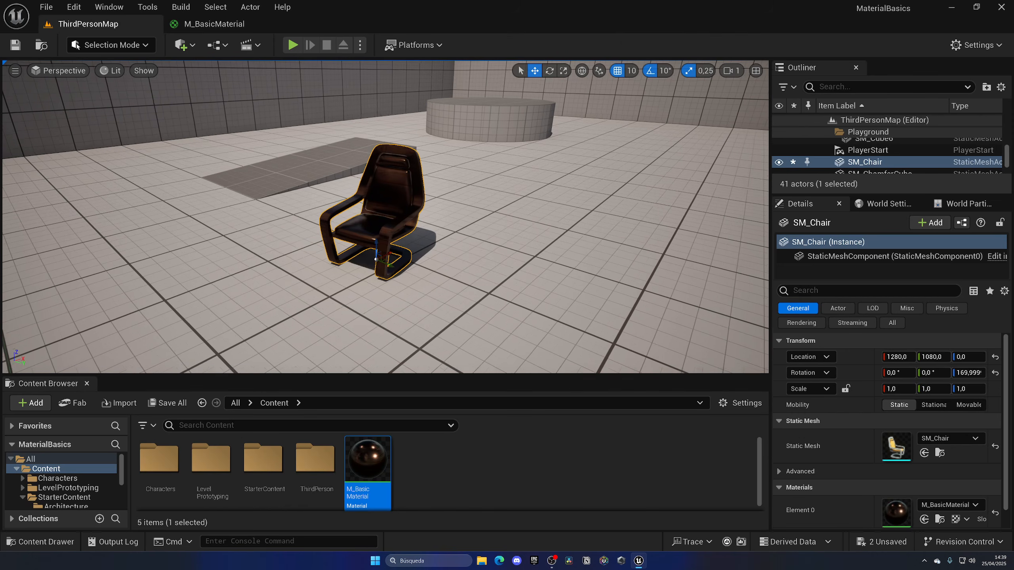
pyautogui.press('a')
pyautogui.moveTo(386, 217)
pyautogui.mouseDown(button='right')
pyautogui.moveTo(507, 217)
pyautogui.moveTo(371, 212)
pyautogui.mouseUp(button='right')
pyautogui.press('d')
pyautogui.moveTo(396, 150); pyautogui.dragTo(340, 150, button='right')
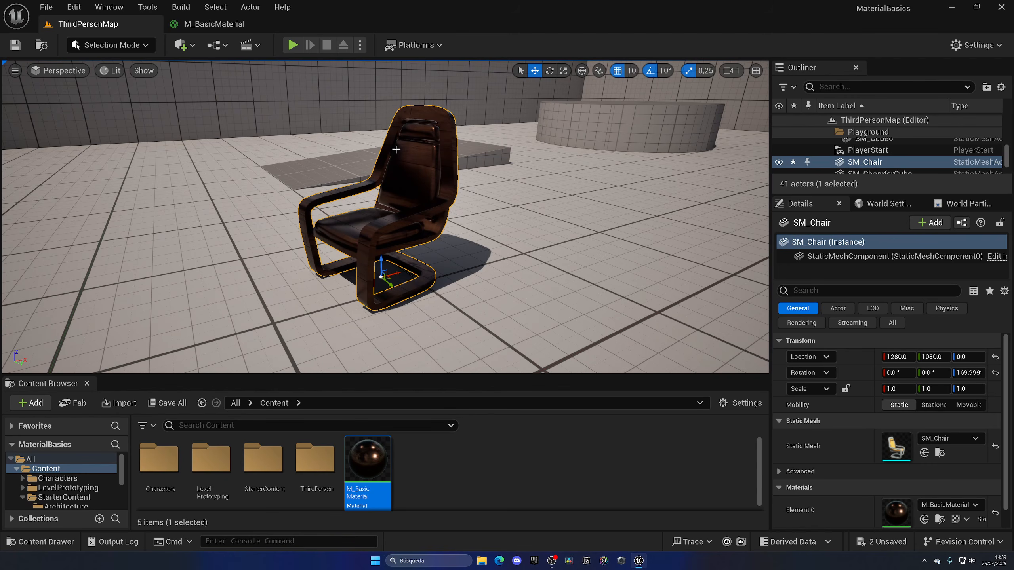
# Set the Metallic value of M_BasicMaterial to 0, apply the change and inspect the chair in the level
pyautogui.click(226, 29)
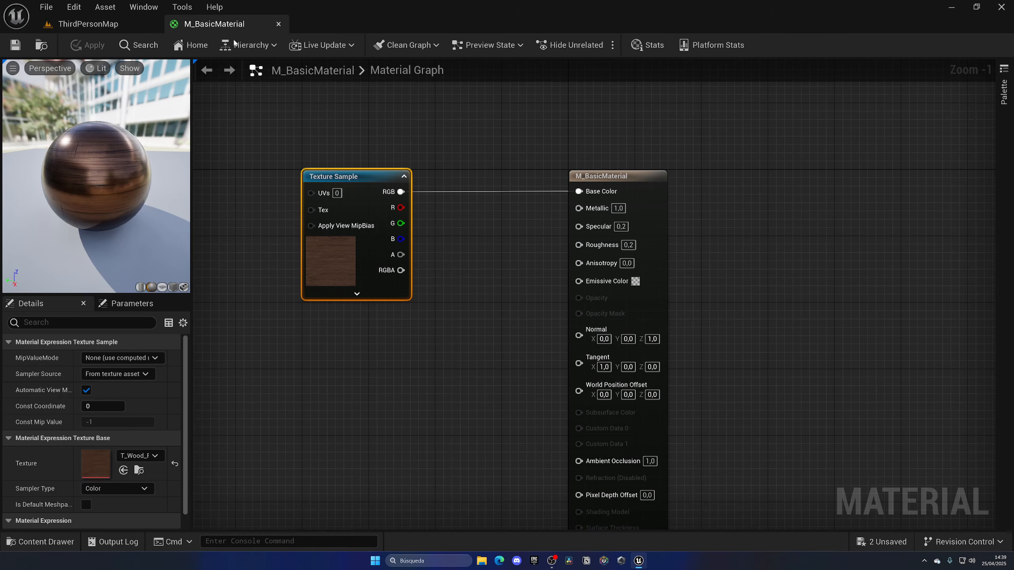
pyautogui.click(622, 208)
pyautogui.press('Tab')
pyautogui.click(623, 208)
pyautogui.write('0')
pyautogui.press('Return')
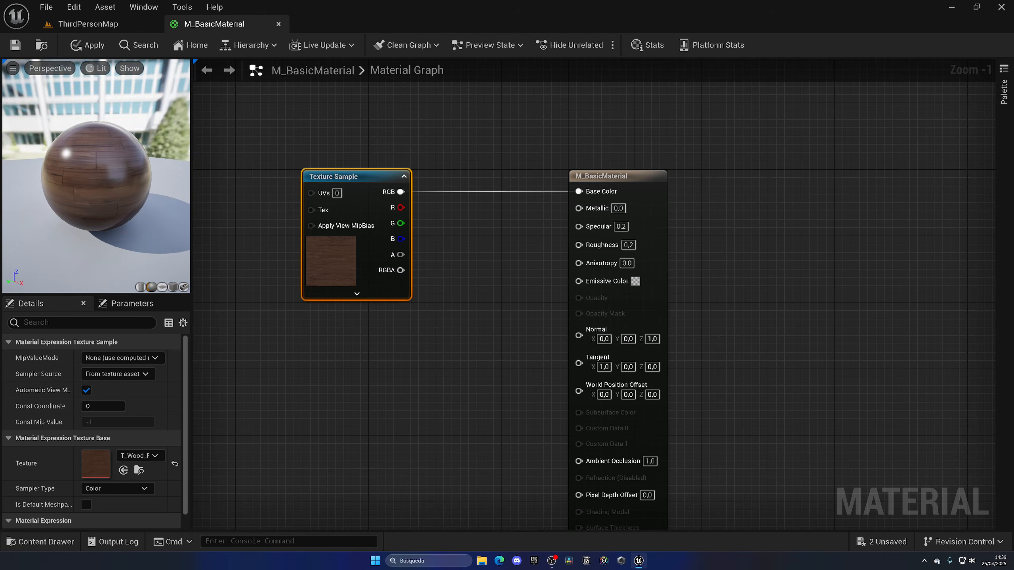
pyautogui.click(93, 51)
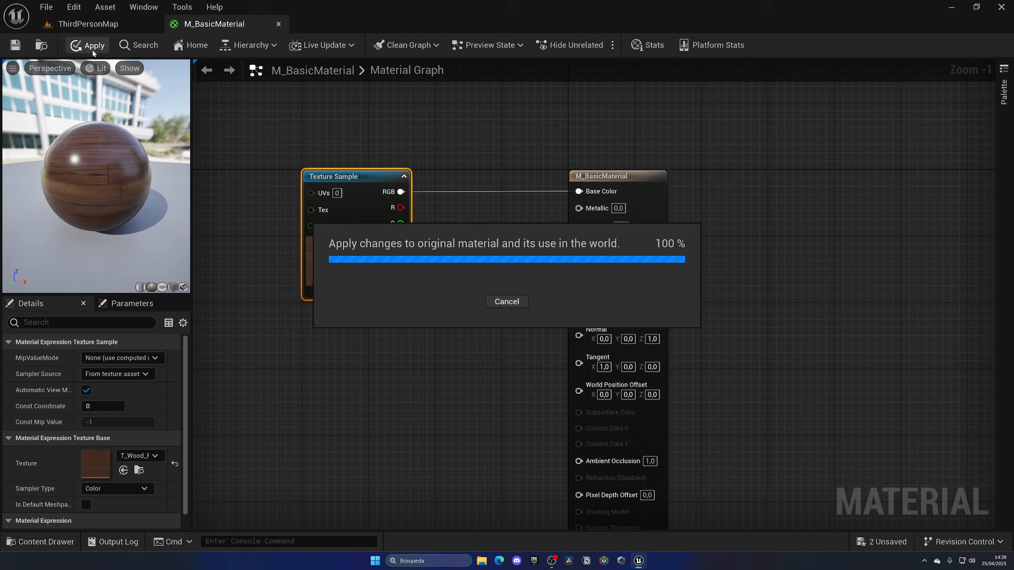
pyautogui.click(115, 25)
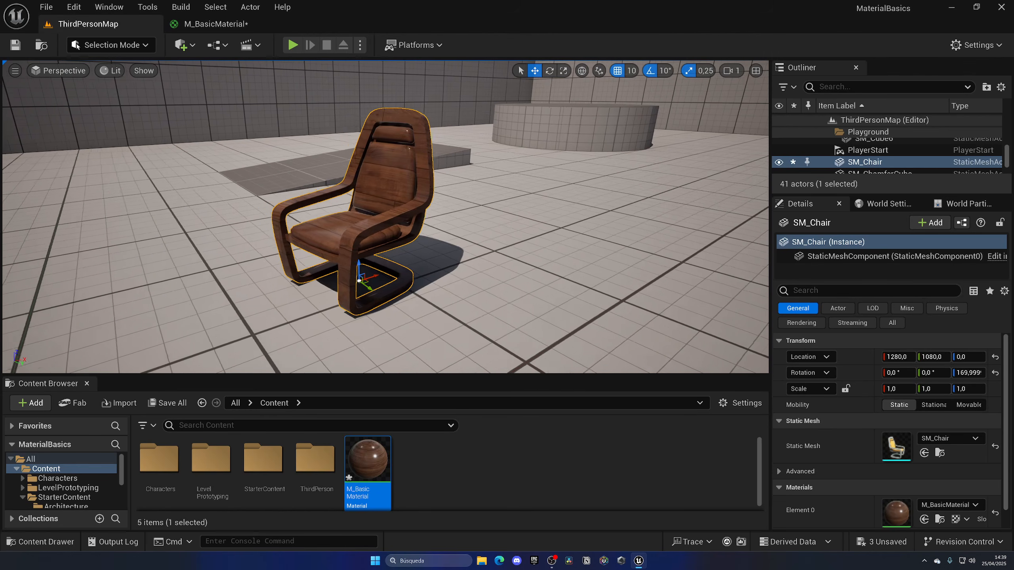
pyautogui.keyDown('alt'); pyautogui.moveTo(439, 208); pyautogui.dragTo(287, 207); pyautogui.keyUp('alt')
# Set the Roughness of M_BasicMaterial to 0.8, apply the change and look around the chair in the level
pyautogui.click(216, 25)
pyautogui.click(622, 226)
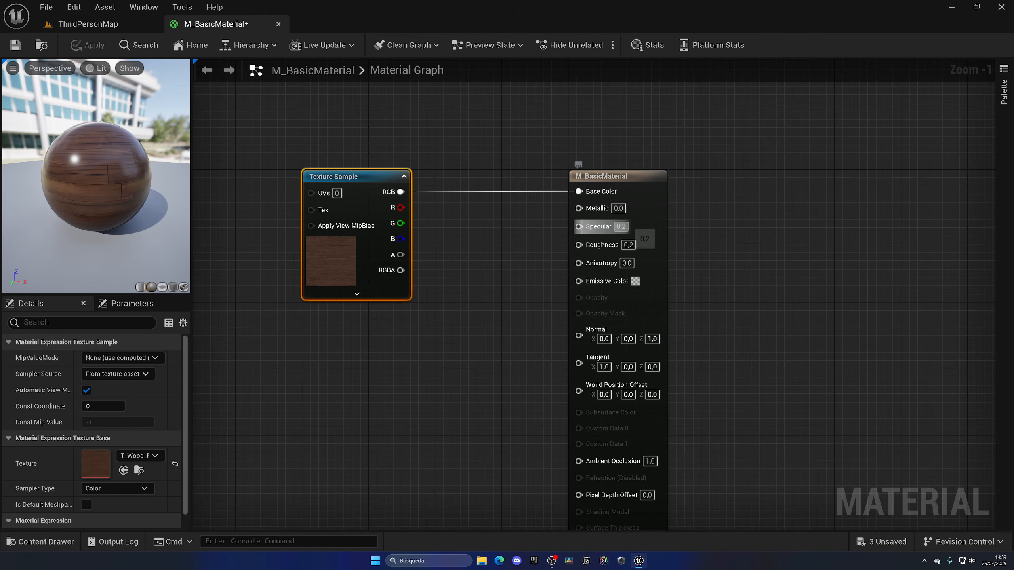
pyautogui.click(628, 245)
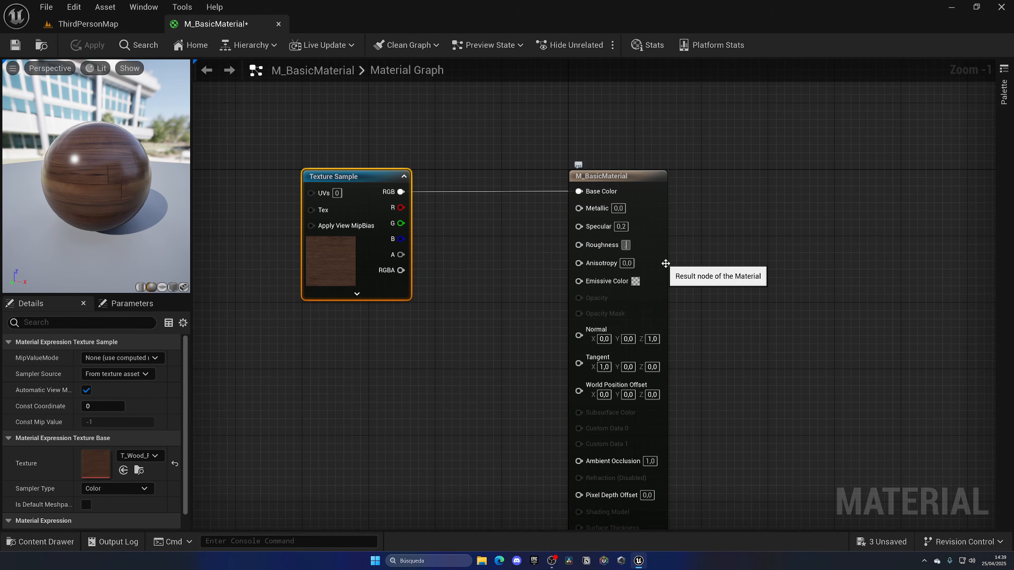
pyautogui.click(679, 256)
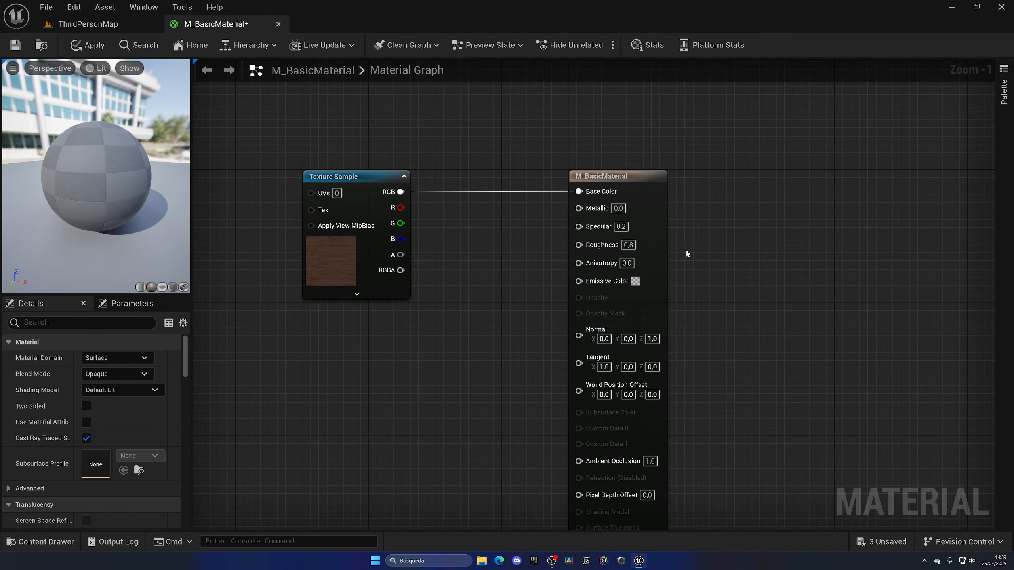
pyautogui.click(88, 45)
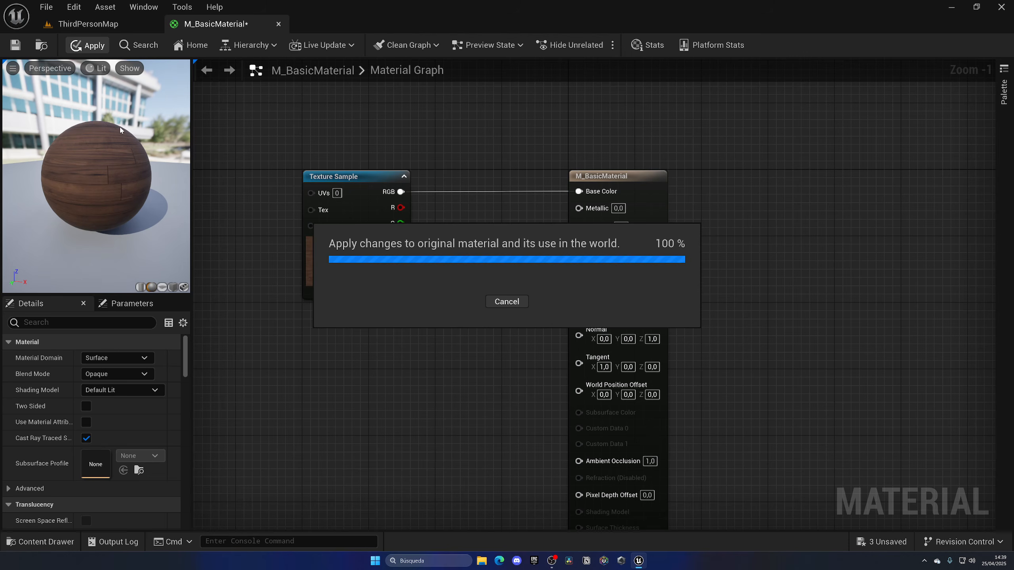
pyautogui.click(121, 24)
pyautogui.keyDown('alt'); pyautogui.moveTo(383, 216); pyautogui.dragTo(287, 215); pyautogui.keyUp('alt')
pyautogui.keyDown('alt'); pyautogui.moveTo(447, 163); pyautogui.dragTo(436, 163); pyautogui.keyUp('alt')
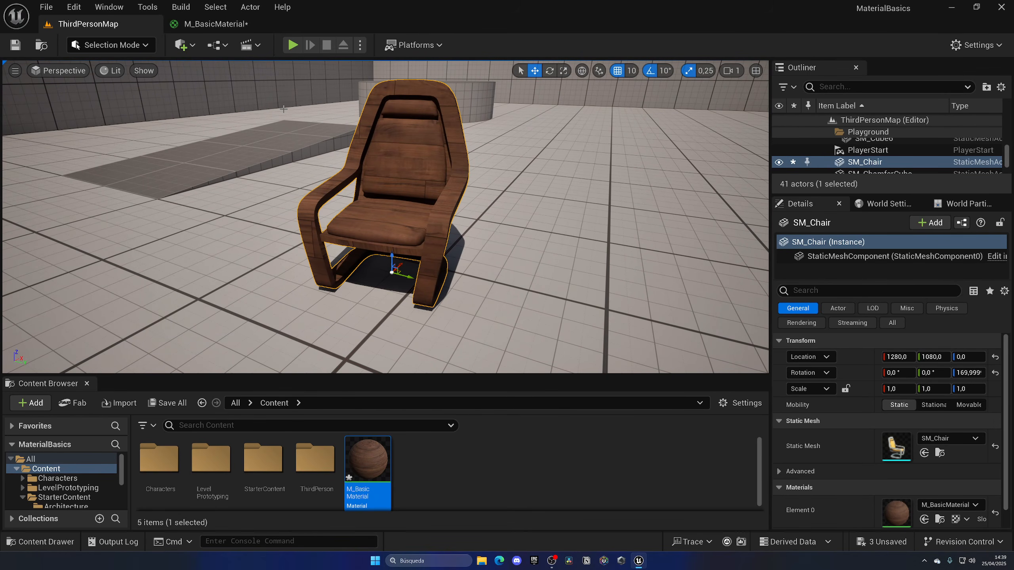
pyautogui.click(225, 27)
pyautogui.moveTo(258, 206); pyautogui.dragTo(253, 141, button='right')
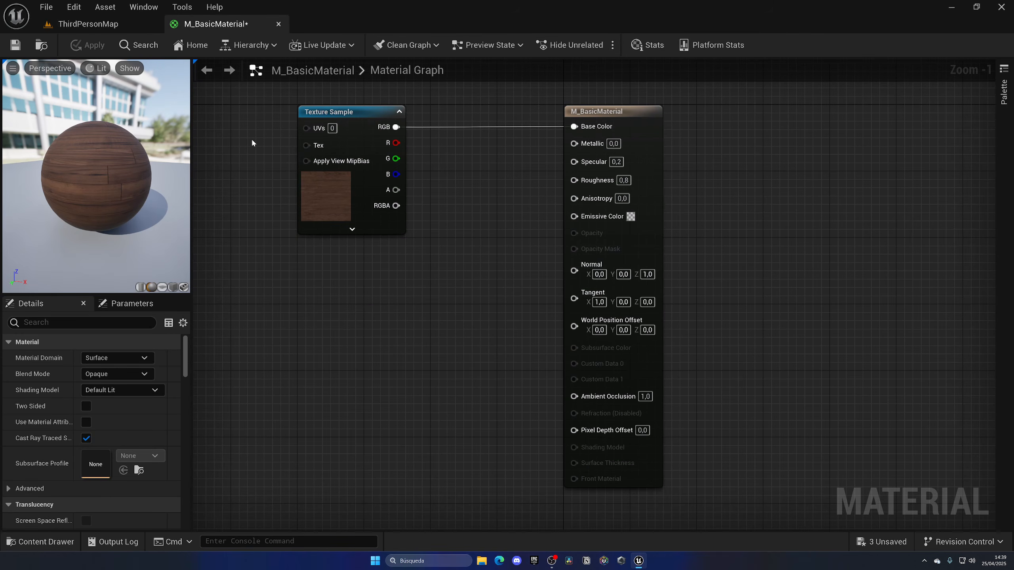
pyautogui.moveTo(258, 242); pyautogui.dragTo(449, 407)
pyautogui.click(334, 198)
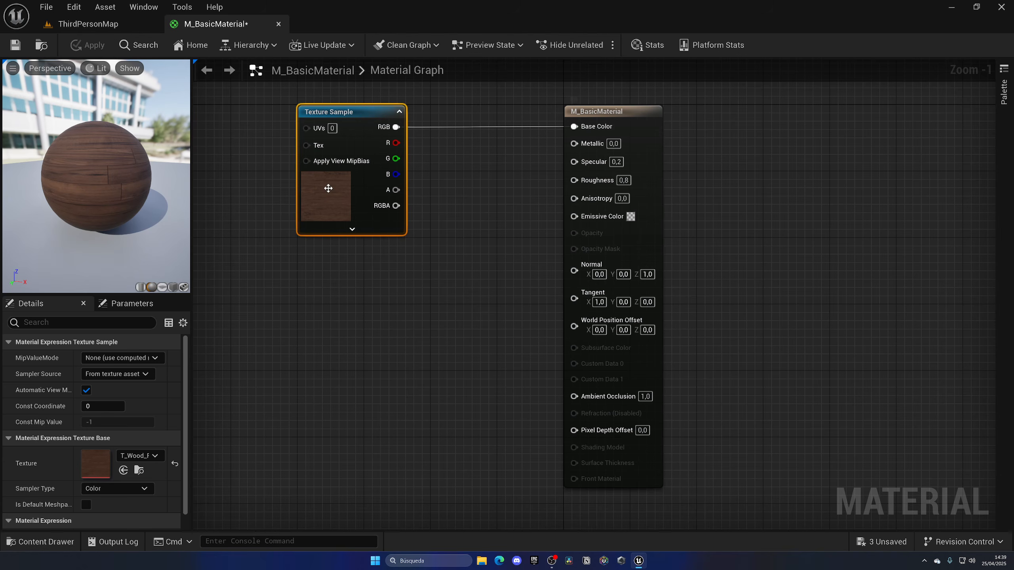
pyautogui.click(307, 243)
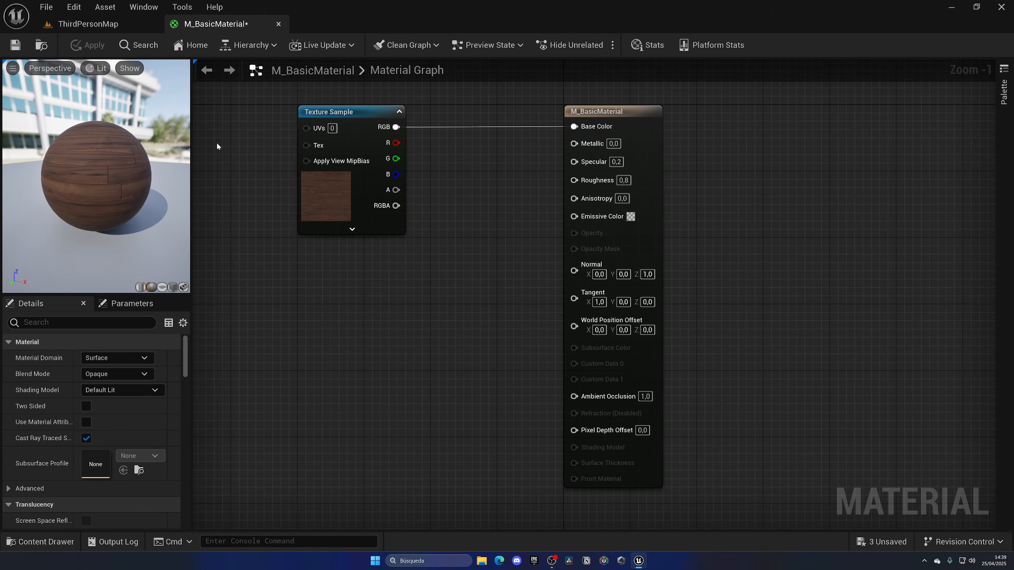
# Open the M_Wood_Floor_Walnut_Polished material from the StarterContent/Materials folder
pyautogui.click(118, 23)
pyautogui.doubleClick(264, 460)
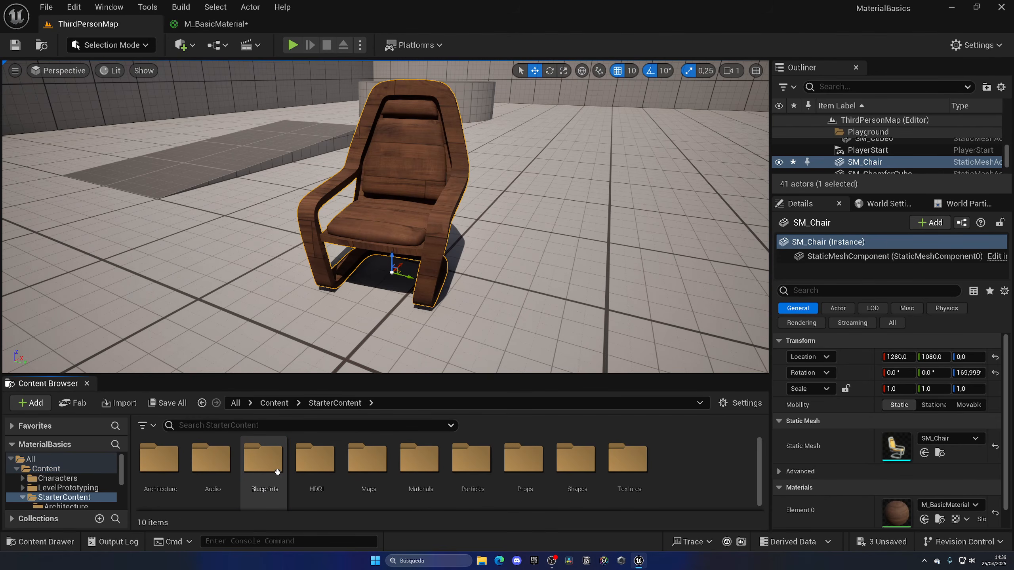
pyautogui.doubleClick(417, 462)
pyautogui.scroll(-6, 414, 465)
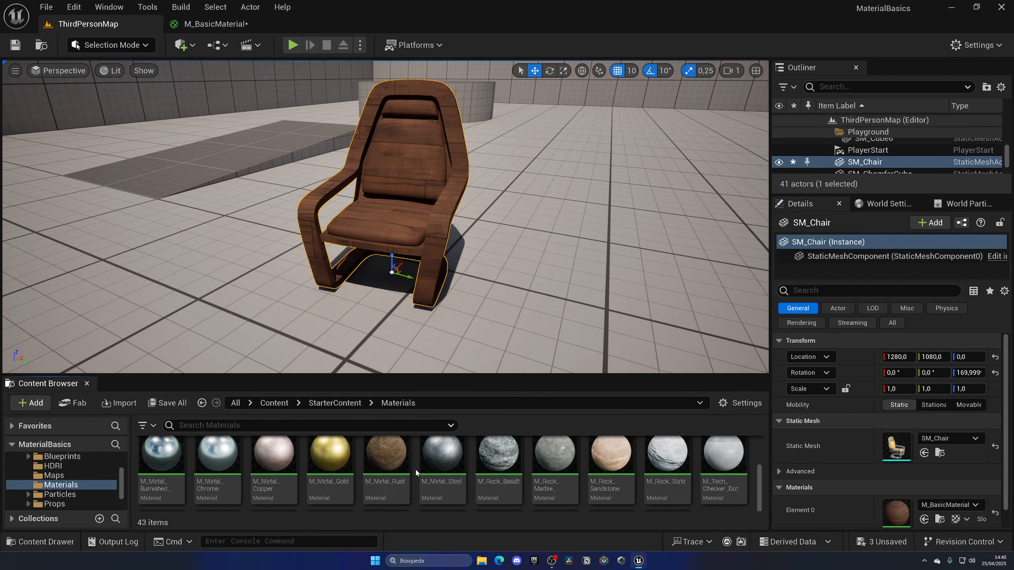
pyautogui.doubleClick(426, 459)
pyautogui.scroll(-5, 403, 390)
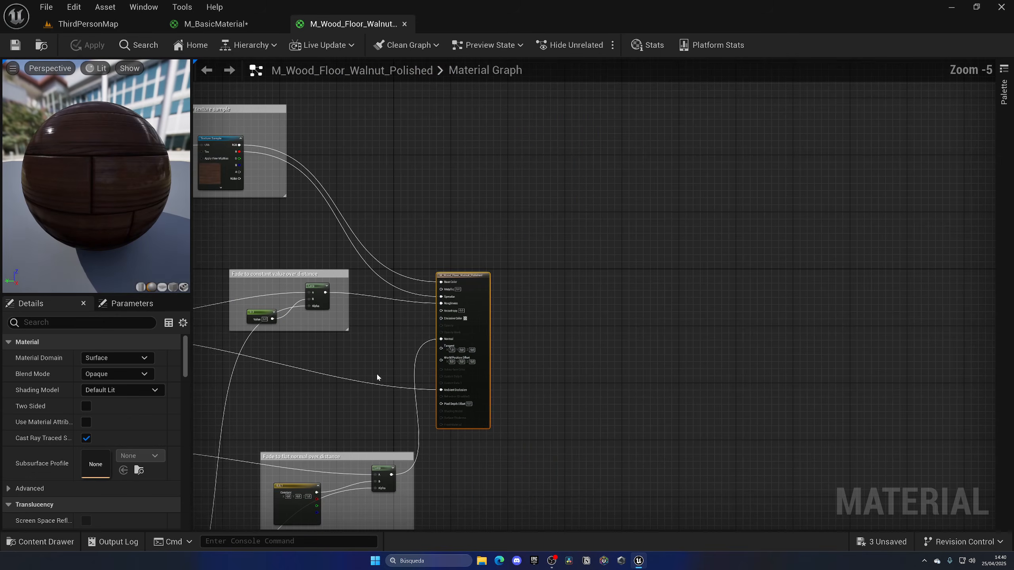
# Examine how the base color Texture Sample connects to the inputs of M_Wood_Floor_Walnut_Polished
pyautogui.moveTo(377, 373); pyautogui.dragTo(766, 298, button='right')
pyautogui.scroll(-1, 657, 274)
pyautogui.scroll(1, 662, 238)
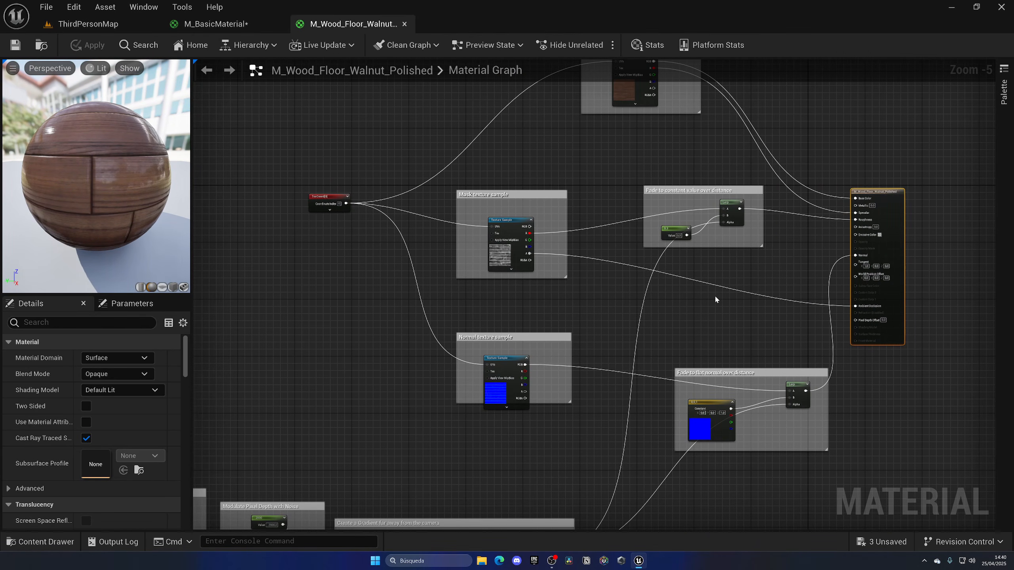
pyautogui.moveTo(716, 284); pyautogui.dragTo(573, 386, button='right')
pyautogui.scroll(1, 613, 351)
pyautogui.moveTo(630, 349); pyautogui.dragTo(555, 405, button='right')
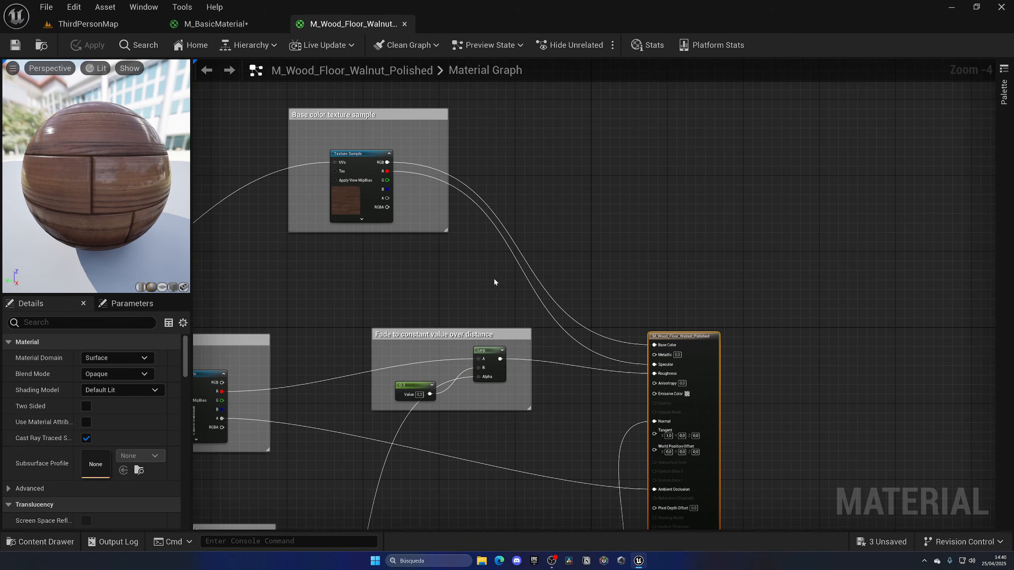
pyautogui.click(377, 179)
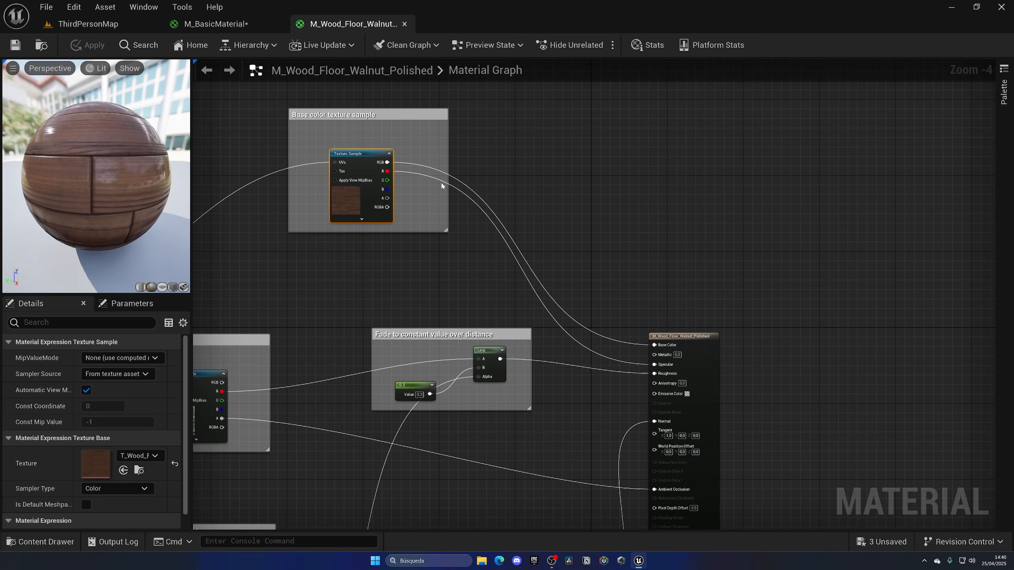
pyautogui.moveTo(670, 369); pyautogui.dragTo(941, 231, button='right')
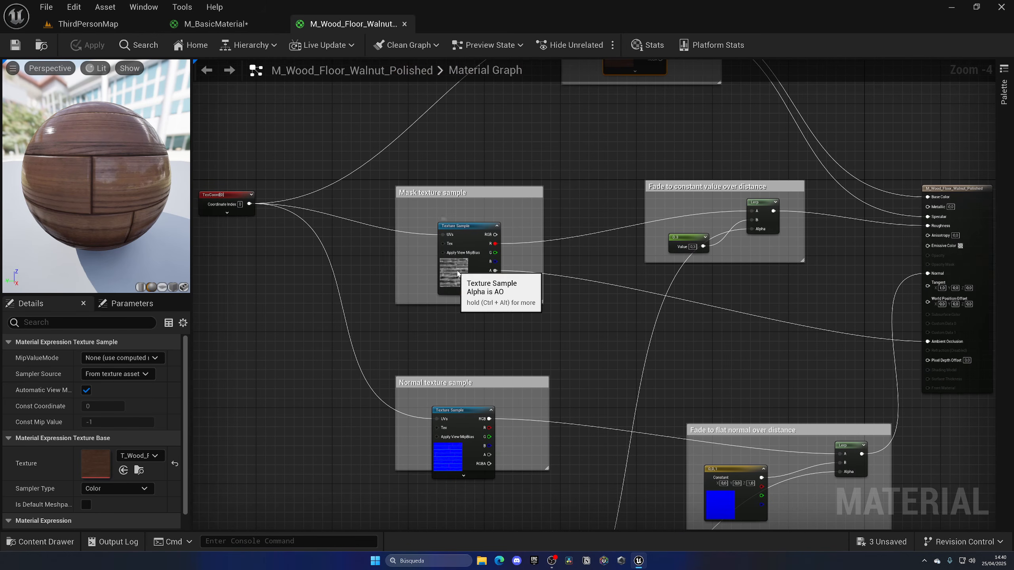
# Examine the mask and normal Texture Samples of the walnut floor material and where their outputs lead
pyautogui.click(461, 260)
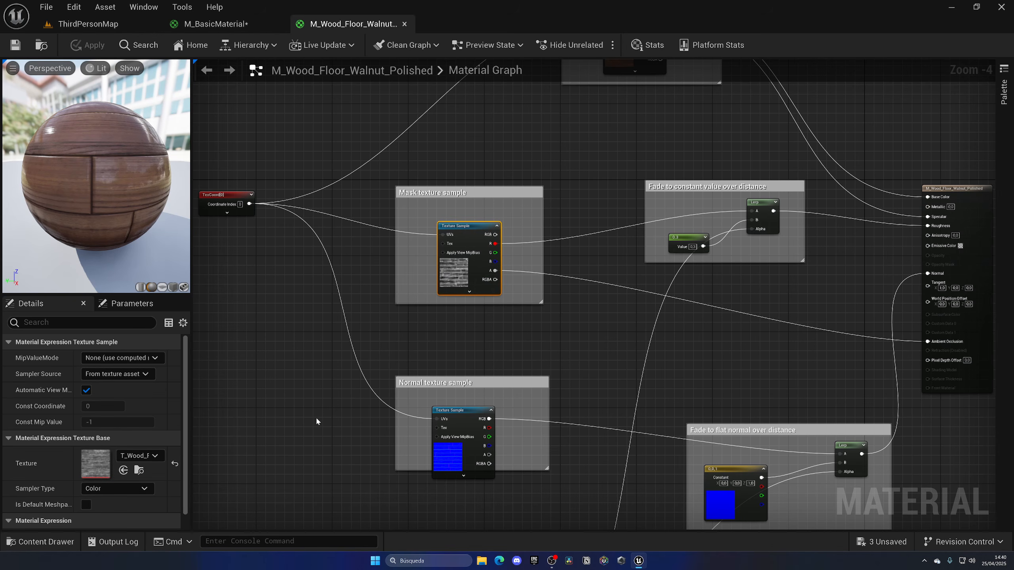
pyautogui.moveTo(416, 414); pyautogui.dragTo(327, 379, button='right')
pyautogui.moveTo(389, 375); pyautogui.dragTo(229, 178, button='right')
pyautogui.moveTo(470, 131); pyautogui.dragTo(489, 179, button='right')
pyautogui.moveTo(624, 172); pyautogui.dragTo(597, 225, button='right')
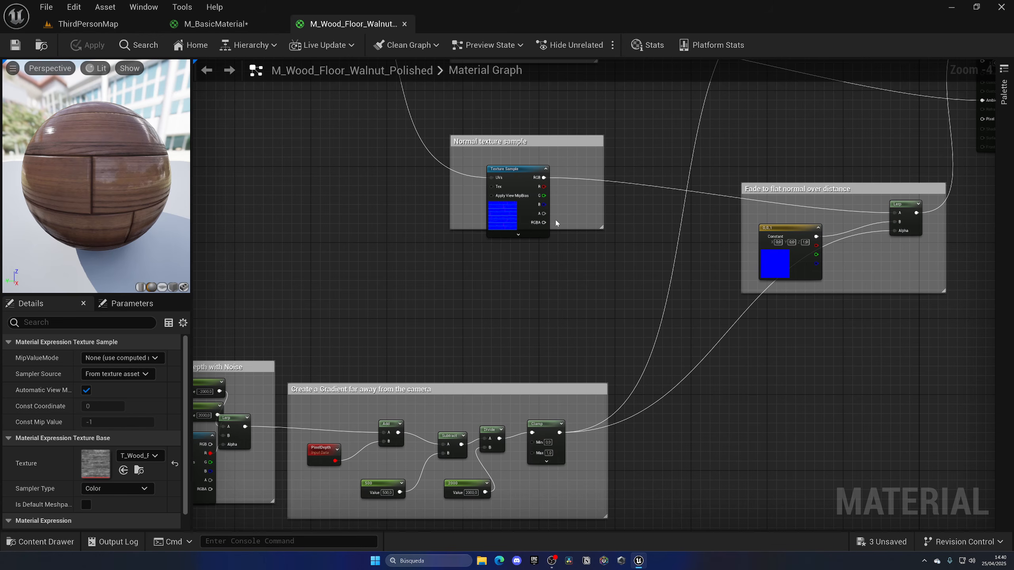
pyautogui.click(506, 209)
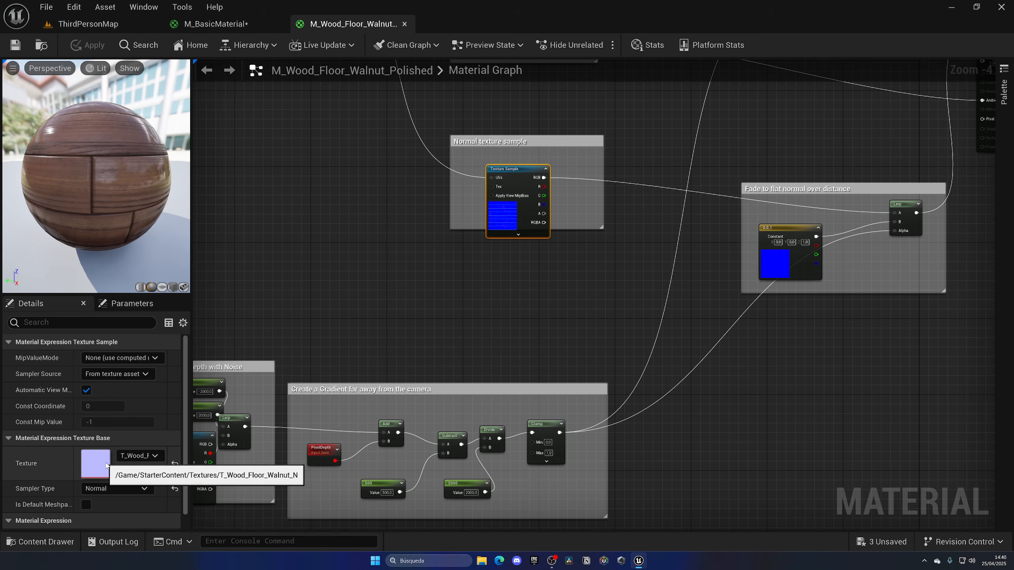
pyautogui.moveTo(543, 324); pyautogui.dragTo(376, 414, button='right')
pyautogui.scroll(-1, 425, 359)
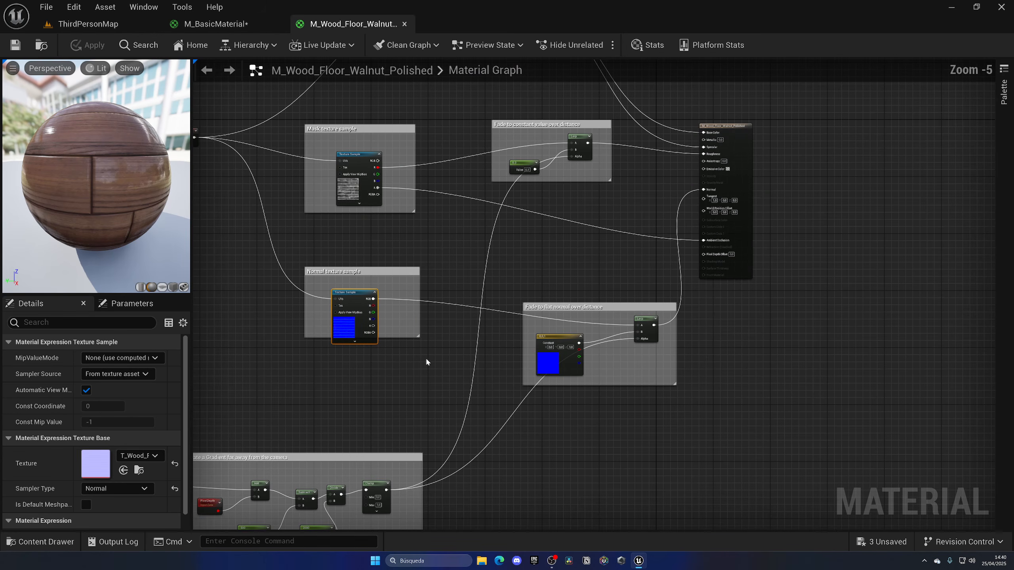
pyautogui.moveTo(512, 294); pyautogui.dragTo(390, 313, button='right')
pyautogui.click(432, 268)
pyautogui.moveTo(422, 281); pyautogui.dragTo(547, 319, button='right')
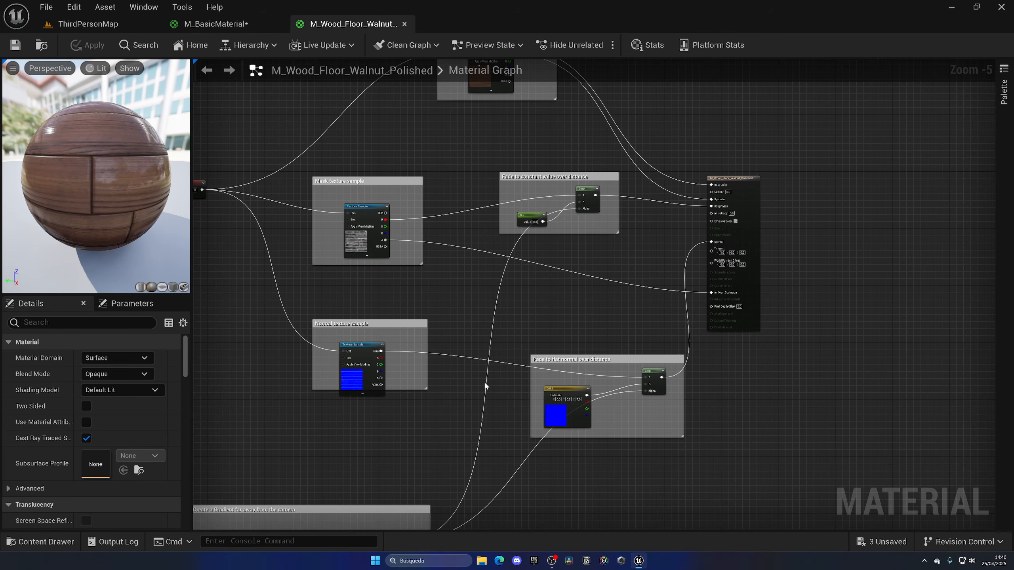
# Copy the mask and normal Texture Samples from the walnut floor material into the M_BasicMaterial graph
pyautogui.click(362, 384)
pyautogui.keyDown('shift'); pyautogui.click(359, 244); pyautogui.keyUp('shift')
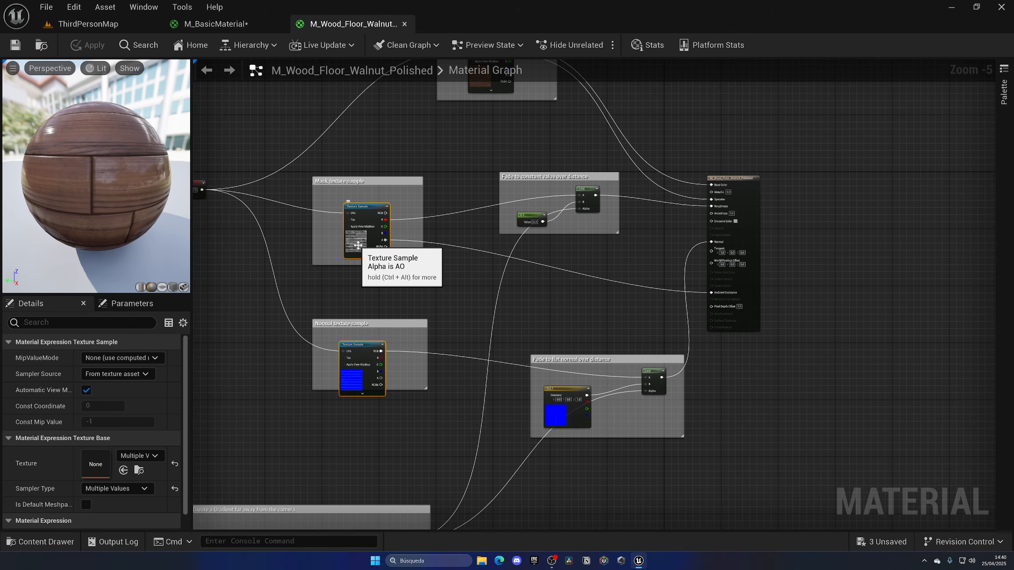
pyautogui.click(224, 25)
pyautogui.hotkey('ctrl', 'v')
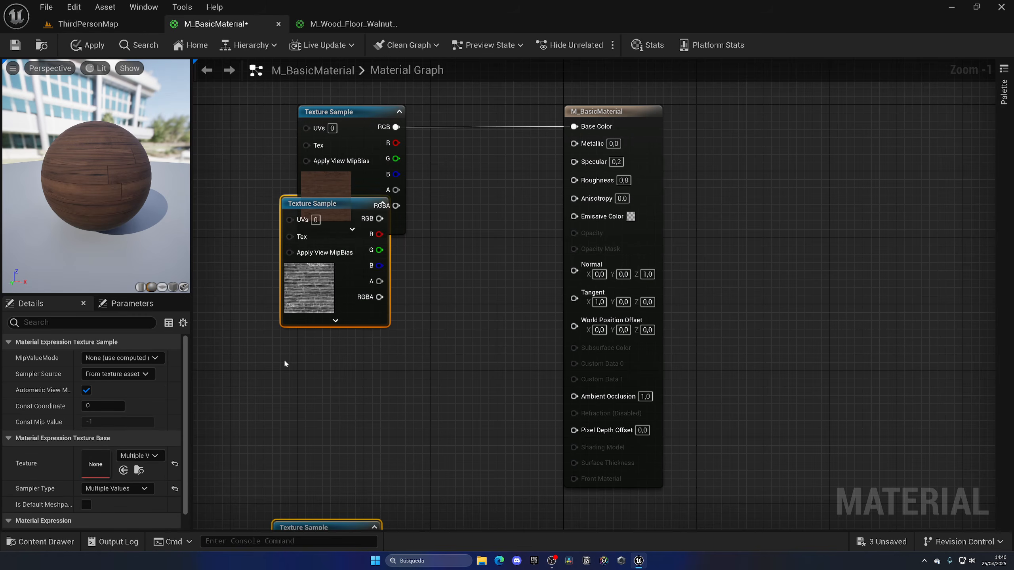
# Stack the pasted mask and normal Texture Samples in a column below the base color sample
pyautogui.scroll(-1, 284, 361)
pyautogui.moveTo(284, 361); pyautogui.dragTo(364, 291, button='right')
pyautogui.moveTo(381, 242); pyautogui.dragTo(397, 306)
pyautogui.click(419, 345)
pyautogui.moveTo(418, 345); pyautogui.dragTo(423, 278, button='right')
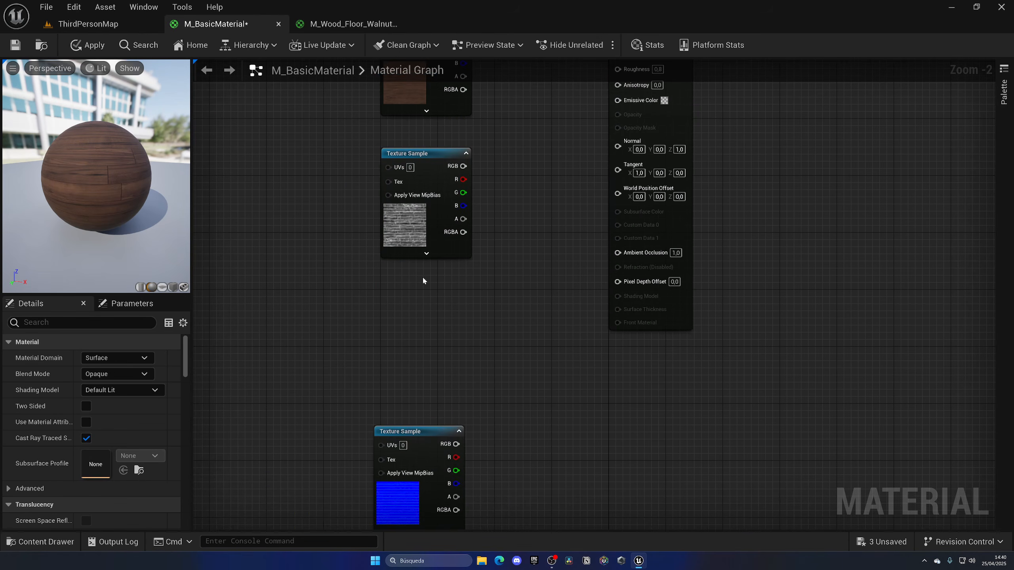
pyautogui.moveTo(407, 428); pyautogui.dragTo(411, 287)
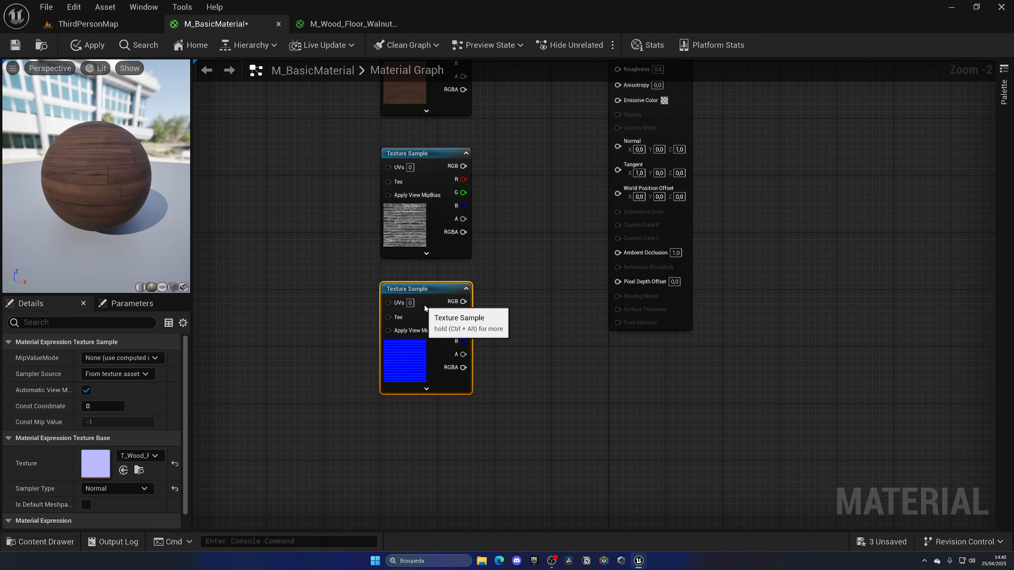
pyautogui.moveTo(471, 292); pyautogui.dragTo(460, 393, button='right')
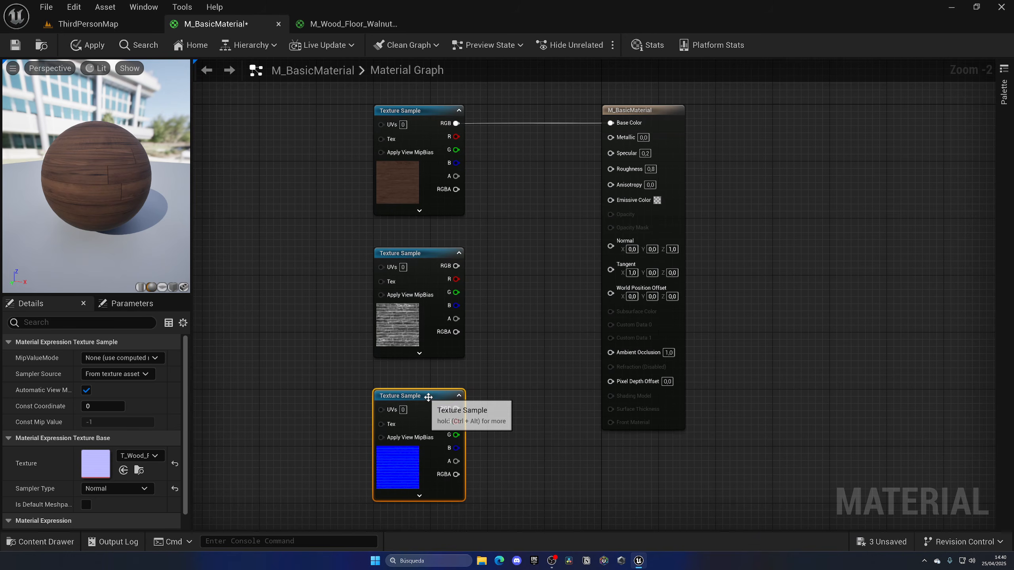
# Check the original normal wiring, connect the normal sample's RGB output to Normal in M_BasicMaterial, and apply the change
pyautogui.click(320, 30)
pyautogui.scroll(3, 353, 369)
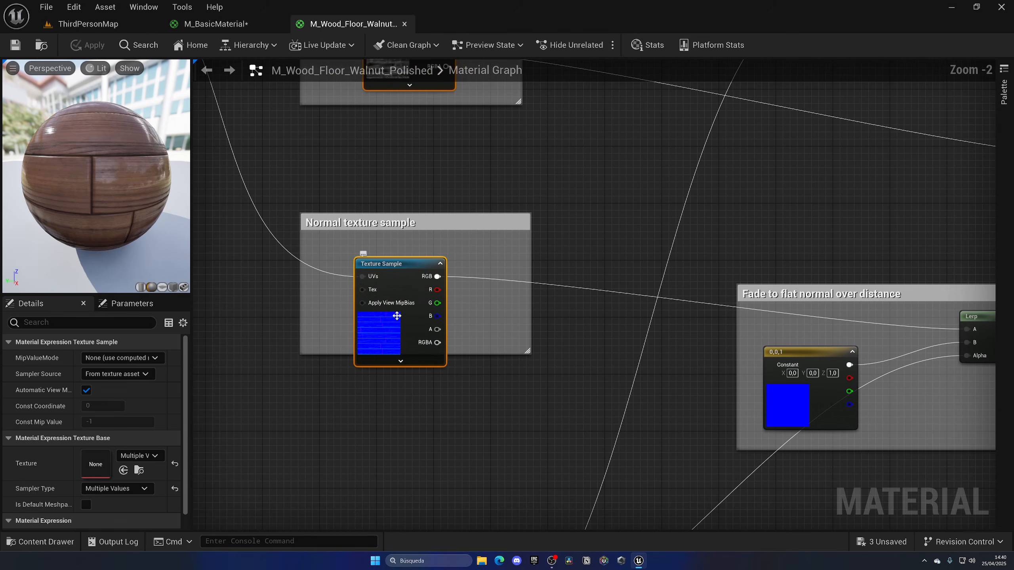
pyautogui.click(224, 29)
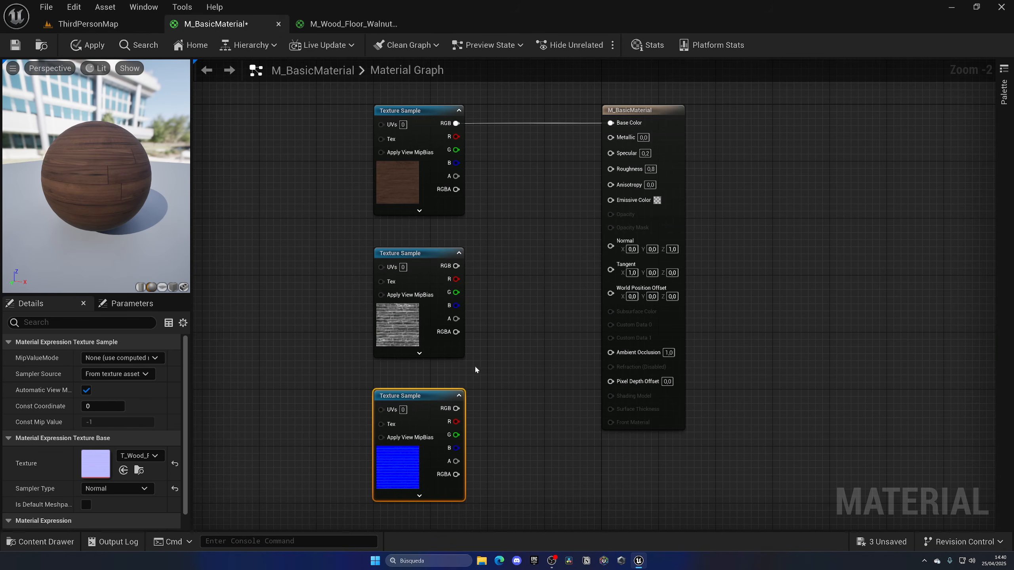
pyautogui.moveTo(457, 408); pyautogui.dragTo(612, 247)
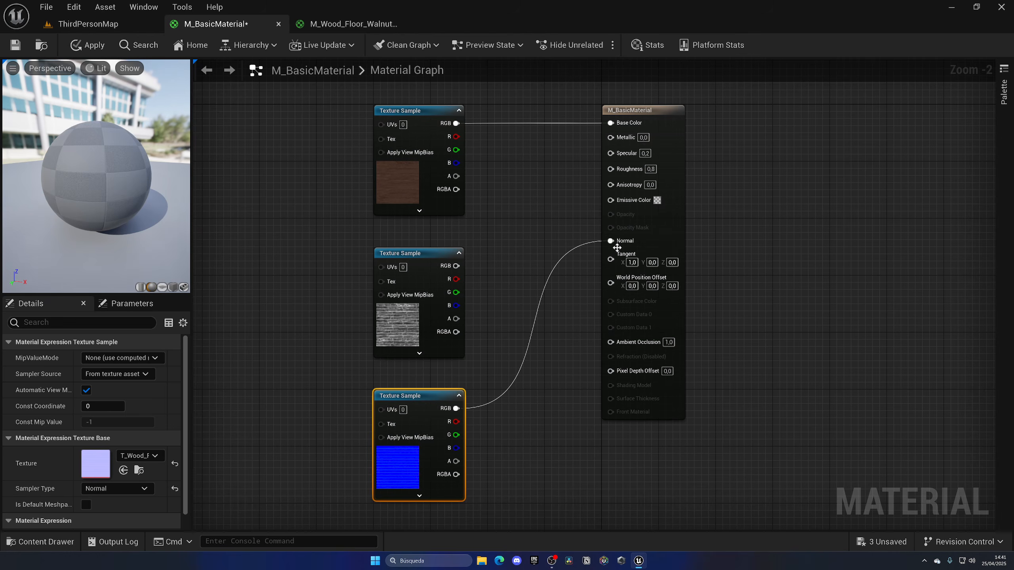
pyautogui.click(85, 46)
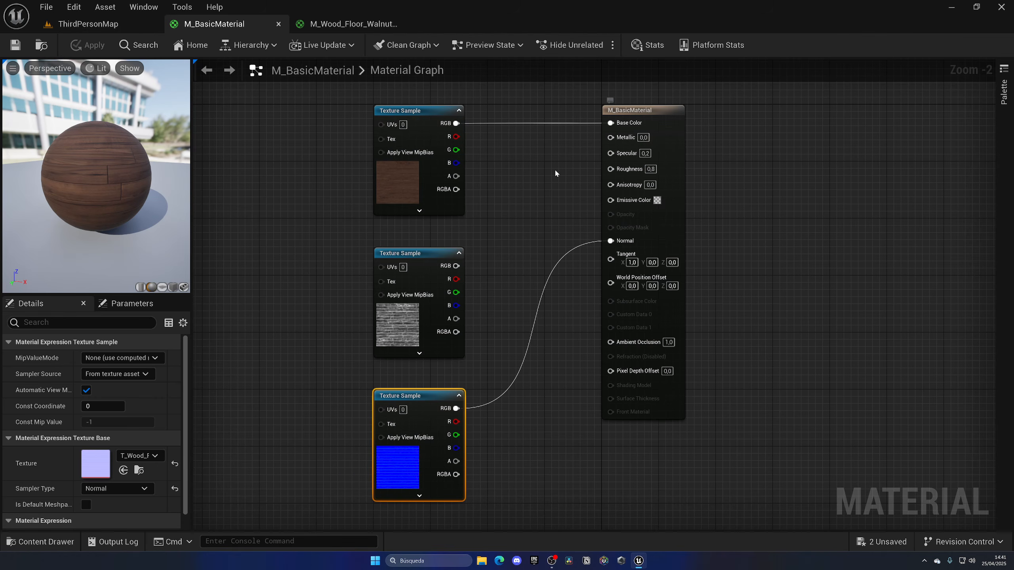
# Connect the base color sample's R output to Specular and the mask sample's R output to Roughness, and apply the changes
pyautogui.moveTo(453, 141); pyautogui.dragTo(622, 155)
pyautogui.click(418, 278)
pyautogui.moveTo(456, 279); pyautogui.dragTo(610, 166)
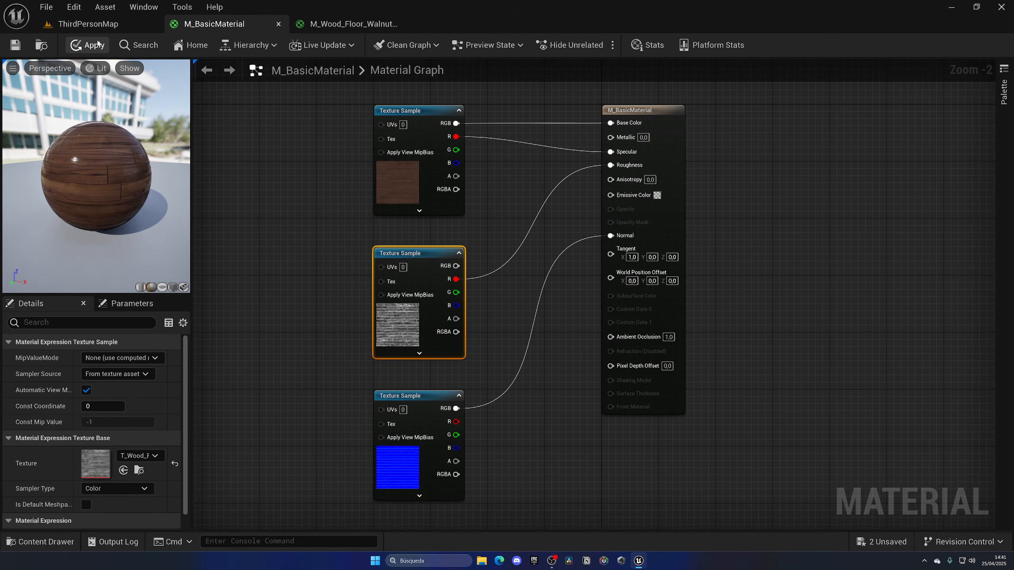
pyautogui.click(88, 45)
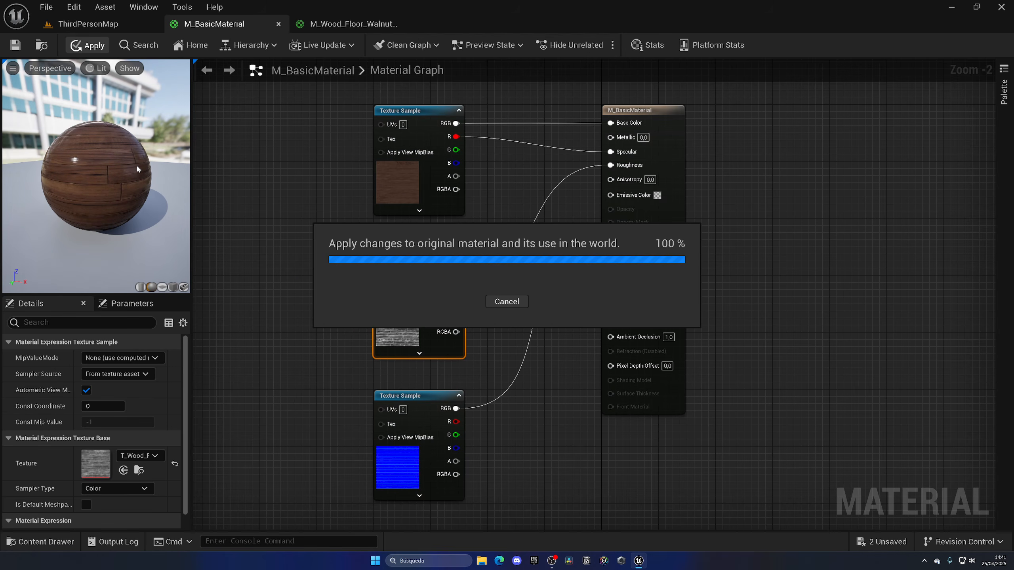
# Inspect the updated wood material on the preview sphere and on the chair in ThirdPersonMap
pyautogui.moveTo(119, 165); pyautogui.dragTo(96, 164)
pyautogui.scroll(3, 96, 165)
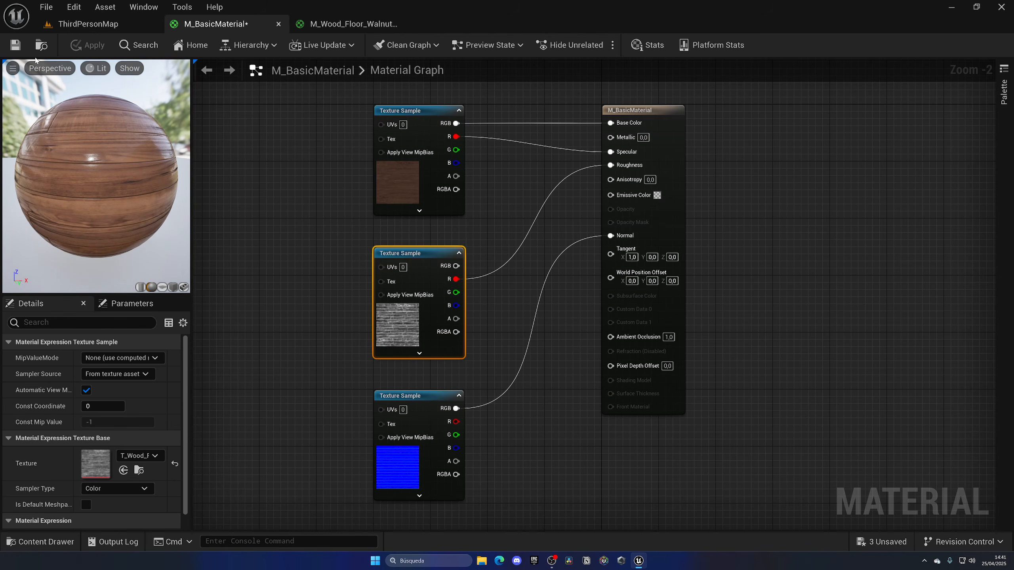
pyautogui.click(102, 24)
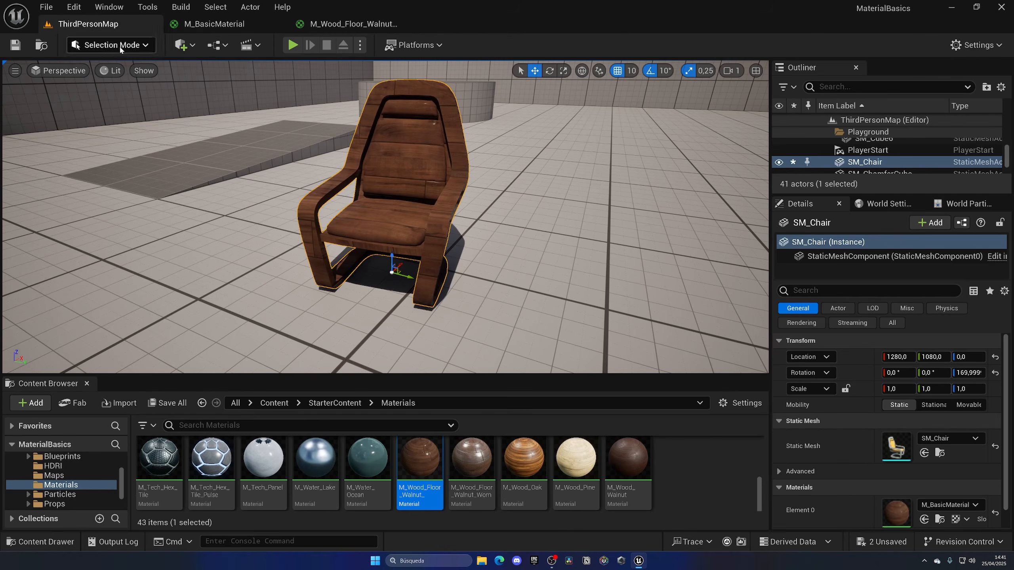
pyautogui.moveTo(319, 191); pyautogui.dragTo(263, 172, button='right')
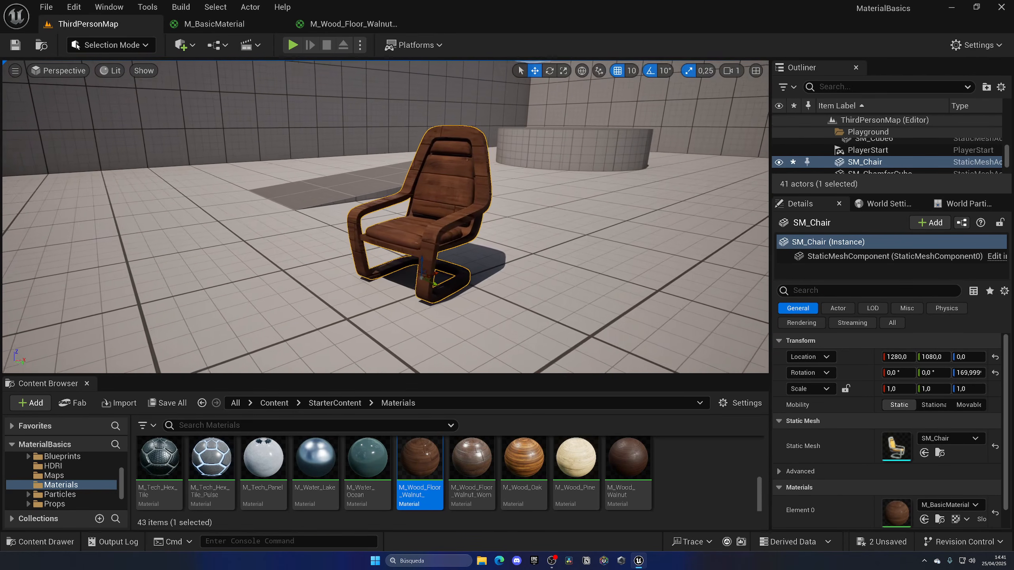
pyautogui.moveTo(337, 150)
pyautogui.mouseDown(button='right')
pyautogui.moveTo(356, 196)
pyautogui.moveTo(336, 150)
pyautogui.mouseUp(button='right')
pyautogui.press('w')
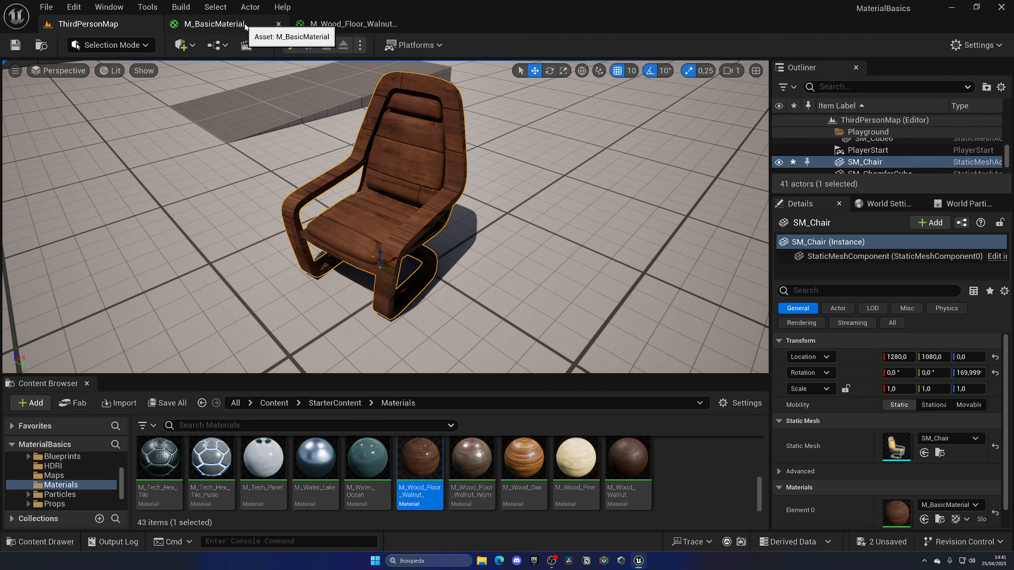
# Review in M_BasicMaterial how the three Texture Samples feed the material inputs
pyautogui.click(214, 24)
pyautogui.click(405, 172)
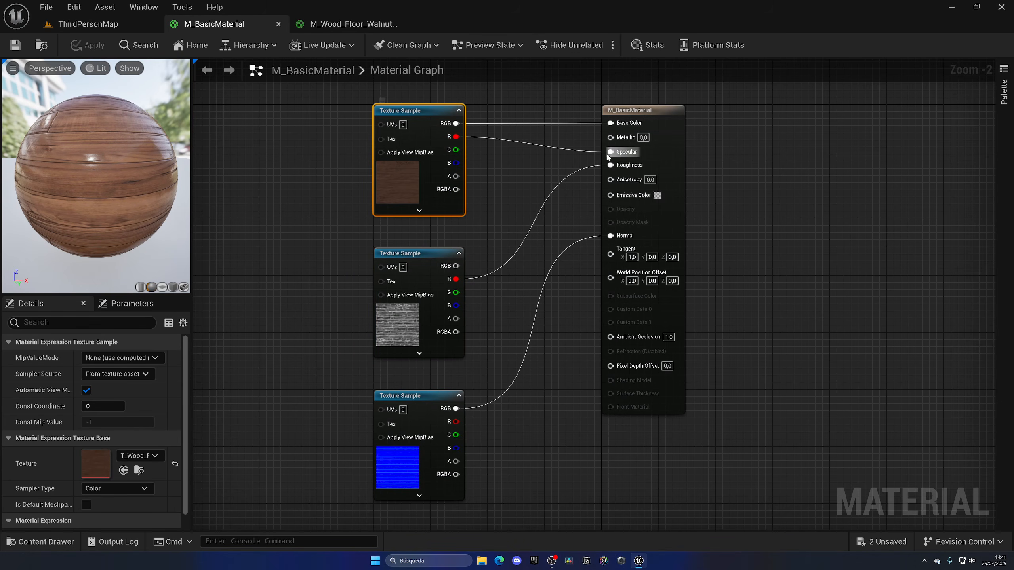
pyautogui.click(434, 405)
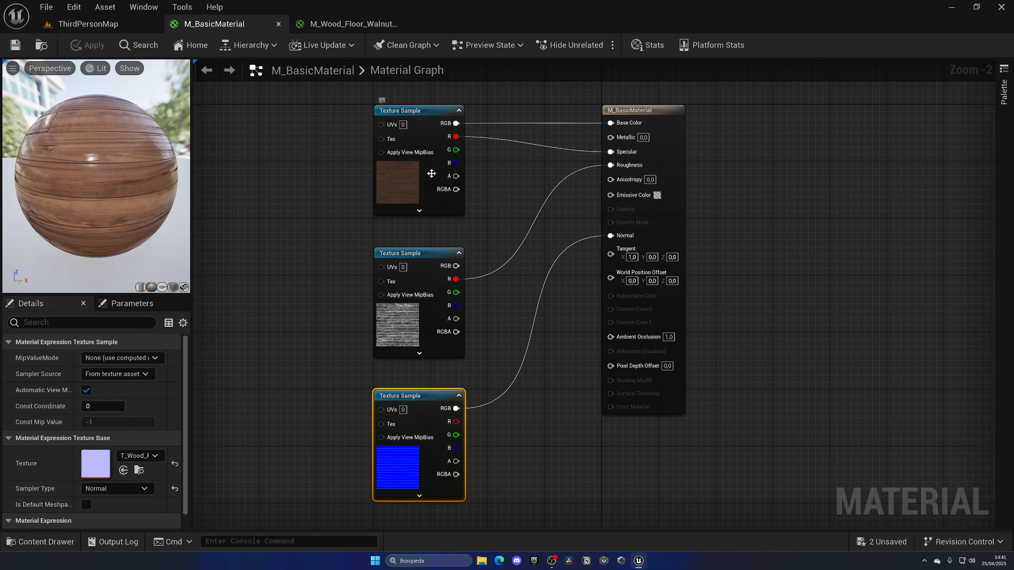
pyautogui.click(435, 293)
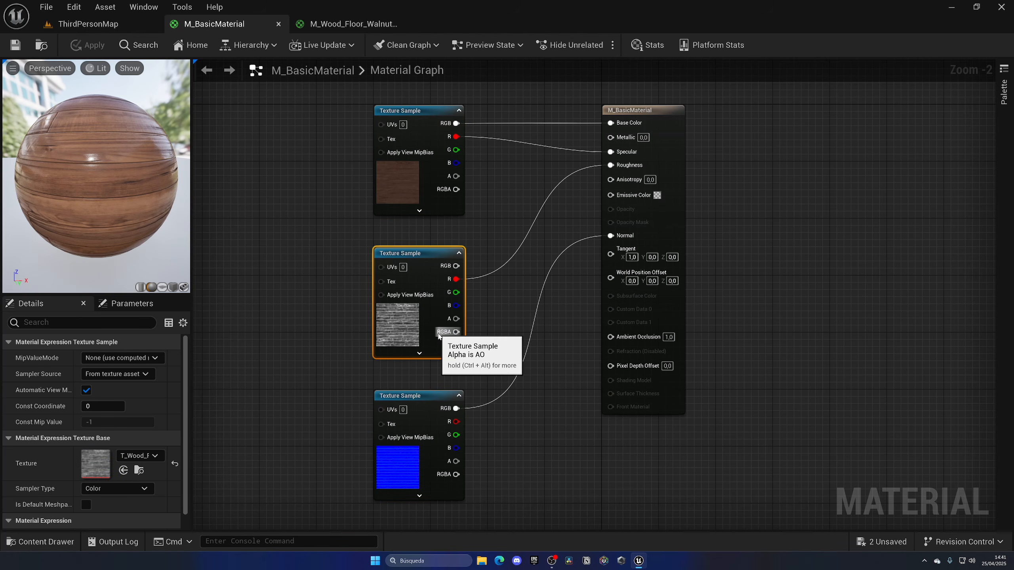
pyautogui.click(398, 190)
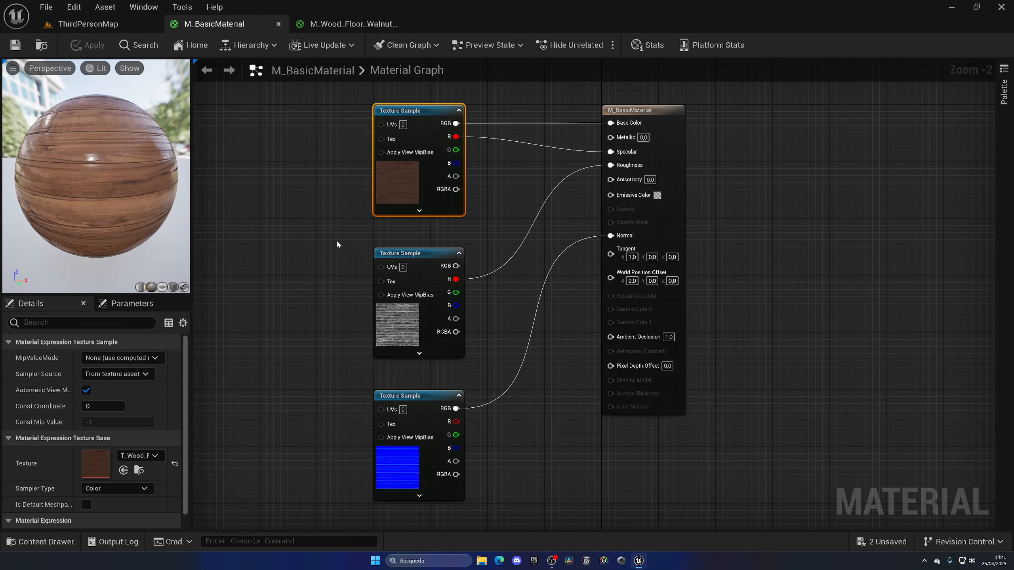
pyautogui.click(337, 188)
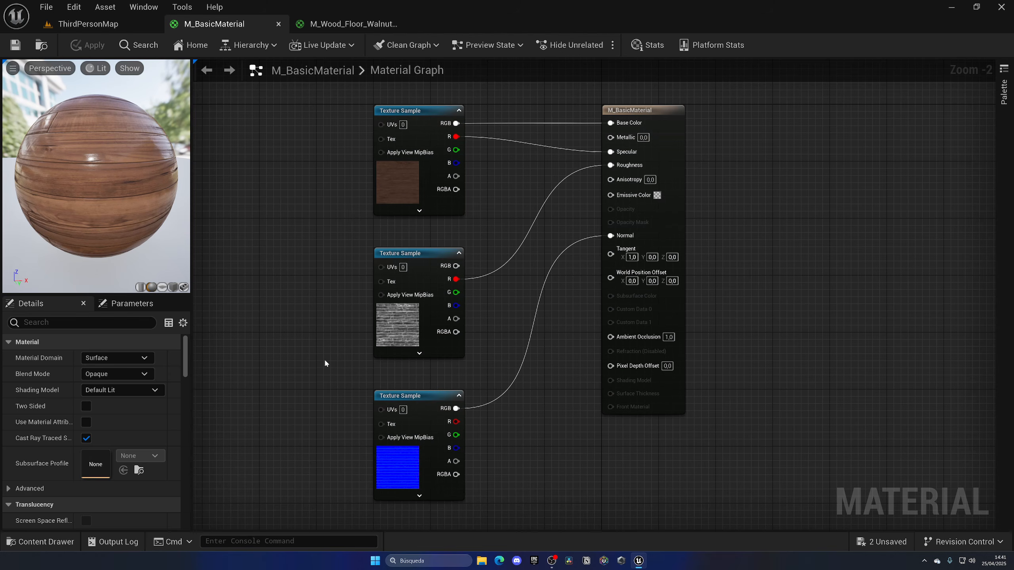
pyautogui.moveTo(456, 266); pyautogui.dragTo(494, 239)
pyautogui.click(476, 224)
# Open the T_Wood_Floor_Walnut_M texture used by the mask Texture Sample
pyautogui.click(391, 330)
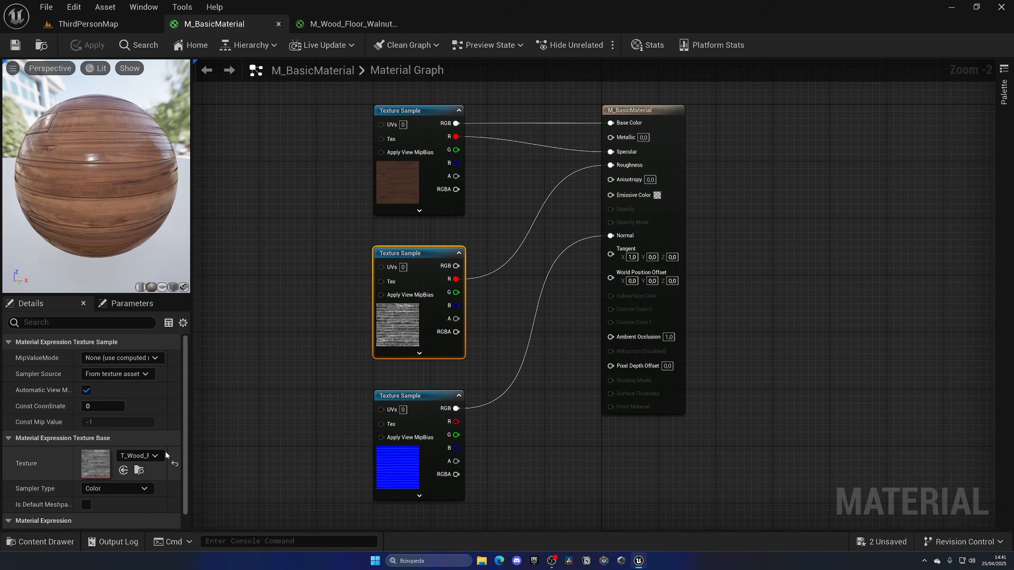
pyautogui.doubleClick(103, 463)
pyautogui.scroll(-1, 368, 241)
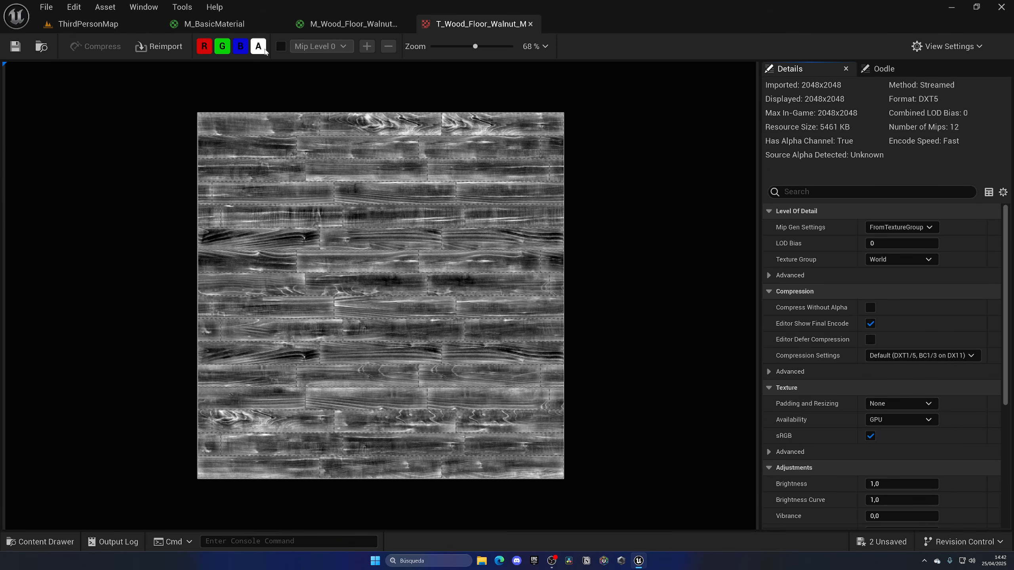
# Compare the red, green and blue channels of T_Wood_Floor_Walnut_M by switching them off and on, ending with all displayed
pyautogui.click(204, 46)
pyautogui.click(222, 46)
pyautogui.click(241, 47)
pyautogui.click(241, 47)
pyautogui.click(241, 48)
pyautogui.click(240, 47)
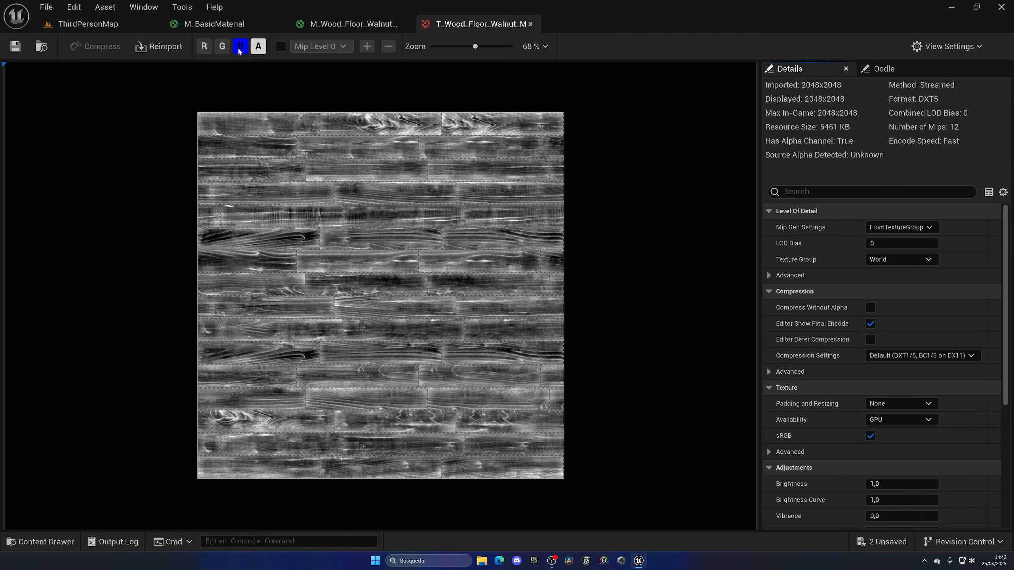
pyautogui.click(223, 47)
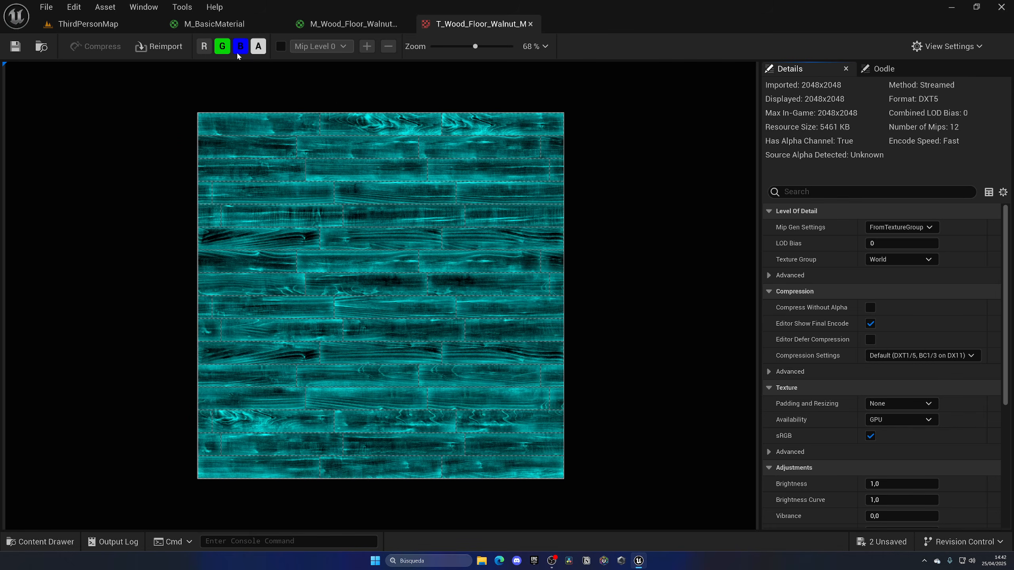
pyautogui.click(224, 49)
pyautogui.click(225, 52)
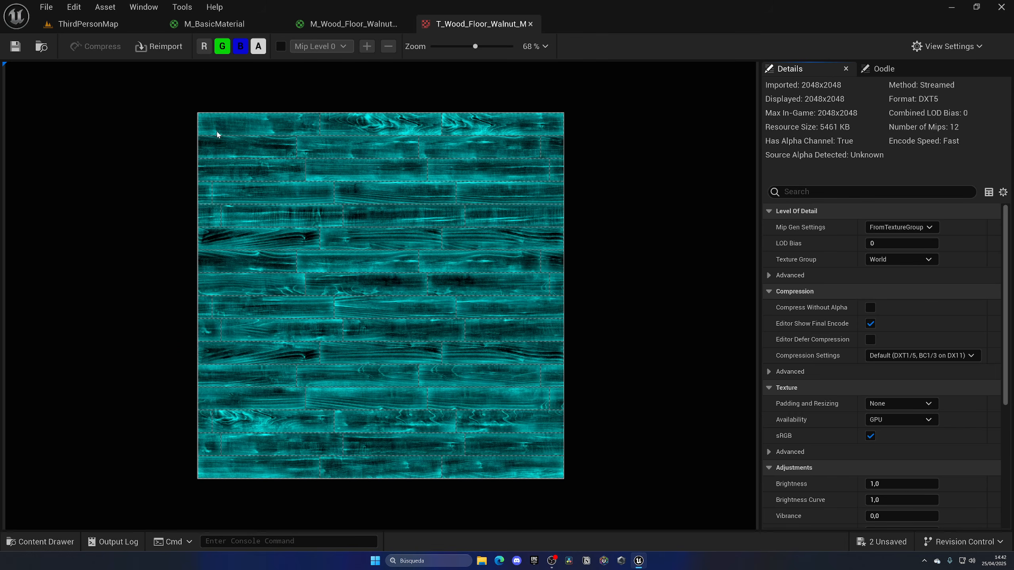
pyautogui.click(205, 47)
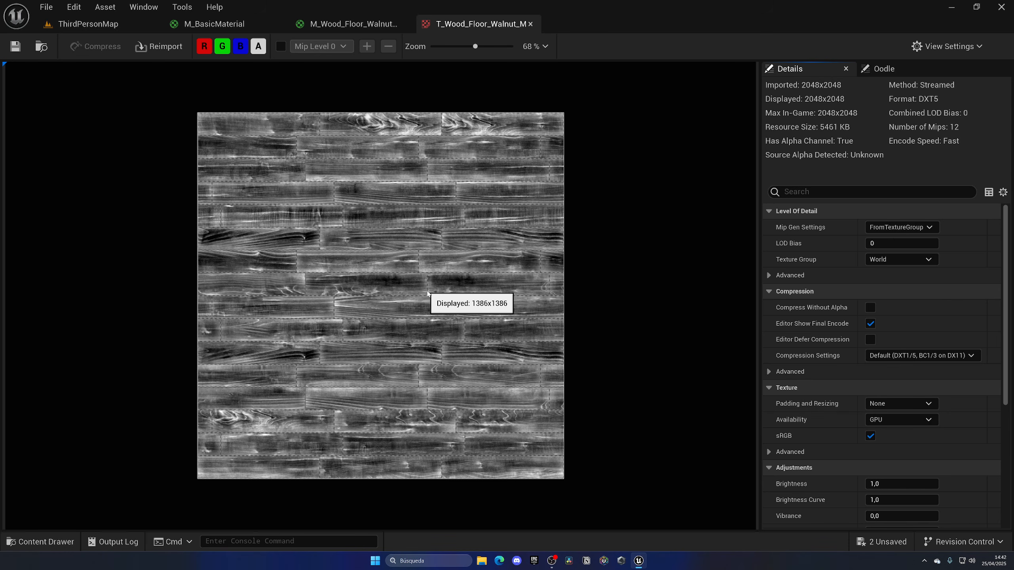
# Return to M_BasicMaterial and examine the wood material on the preview sphere from several distances
pyautogui.click(223, 24)
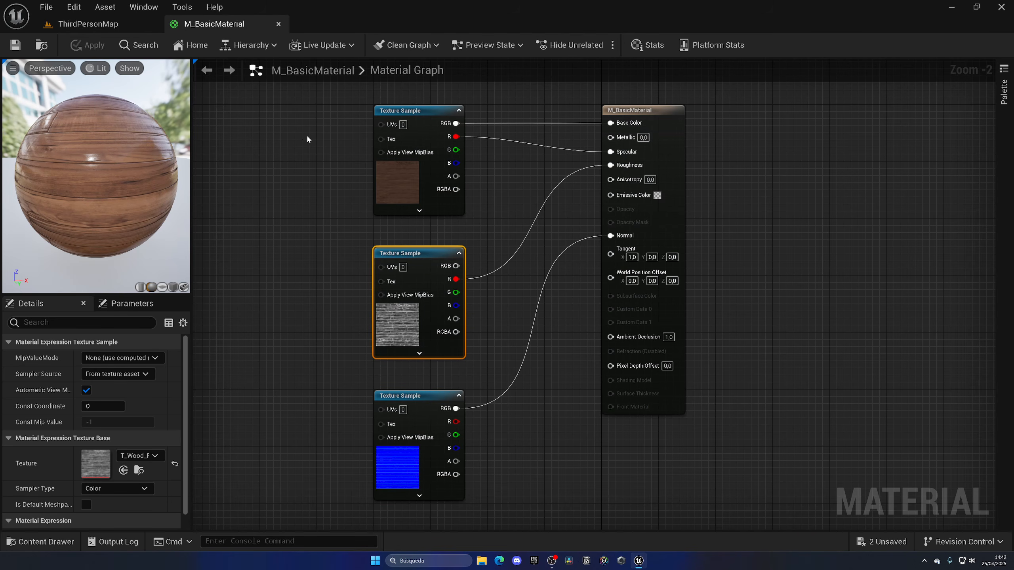
pyautogui.click(560, 316)
pyautogui.scroll(-5, 135, 173)
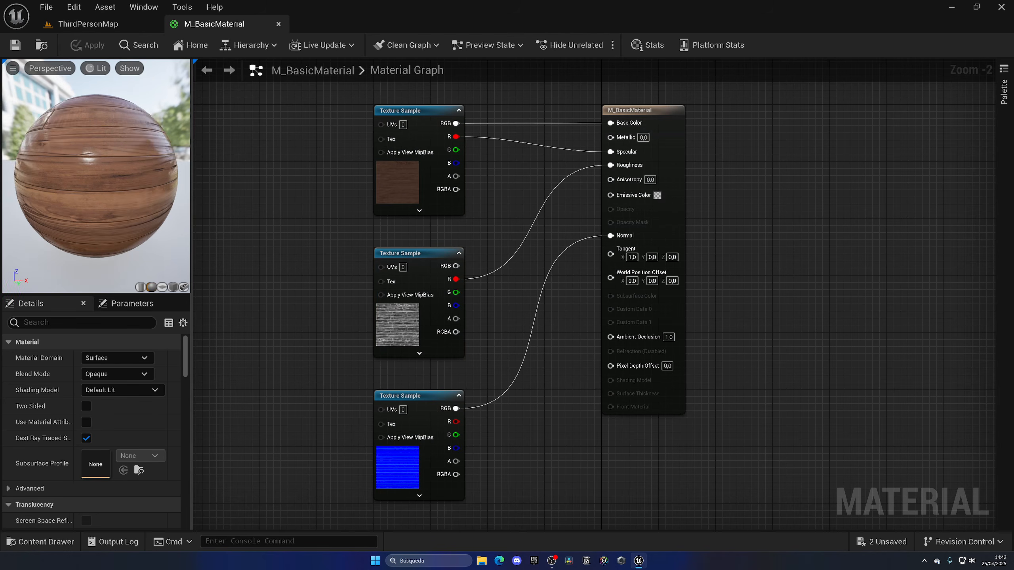
pyautogui.moveTo(136, 173); pyautogui.dragTo(125, 100)
pyautogui.scroll(2, 80, 178)
# Try M_BasicMaterial from the Content folder on a surface in ThirdPersonMap and undo the placement
pyautogui.click(102, 25)
pyautogui.scroll(-2, 399, 464)
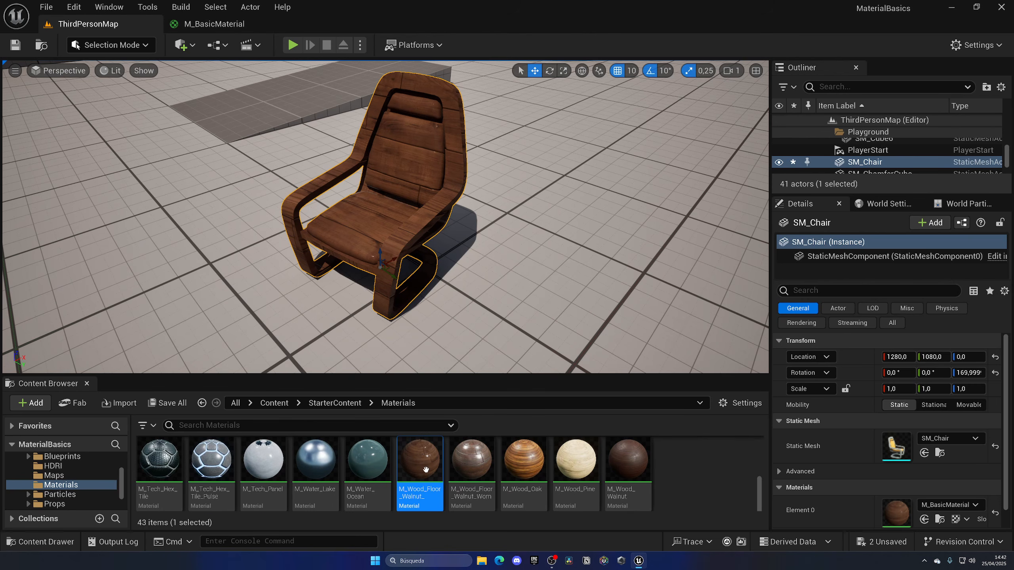
pyautogui.moveTo(381, 279); pyautogui.dragTo(559, 195, button='right')
pyautogui.click(269, 405)
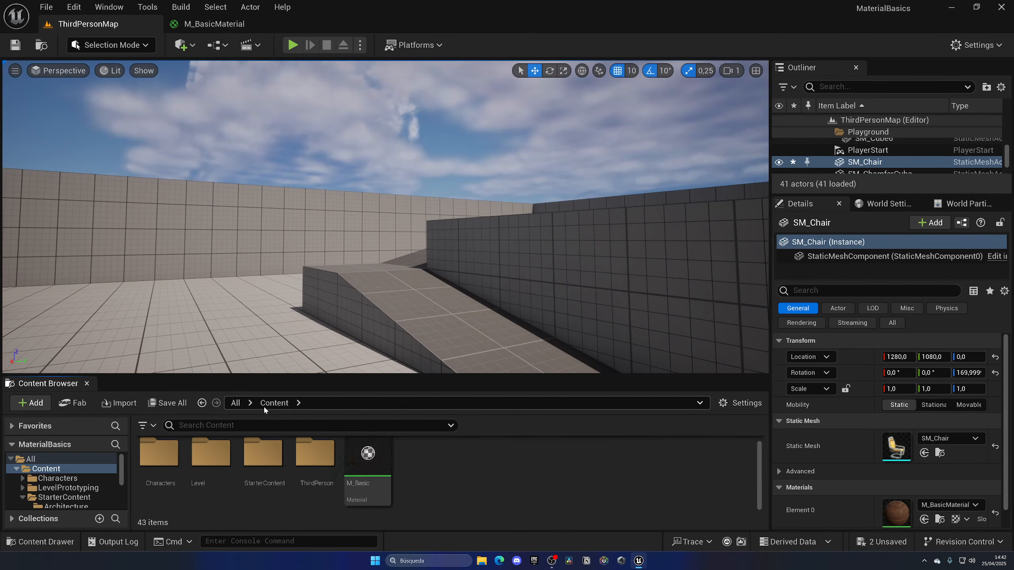
pyautogui.moveTo(336, 320); pyautogui.dragTo(391, 360, button='right')
pyautogui.moveTo(352, 441); pyautogui.dragTo(460, 239)
pyautogui.moveTo(460, 240); pyautogui.dragTo(339, 303, button='right')
pyautogui.hotkey('ctrl', 'z')
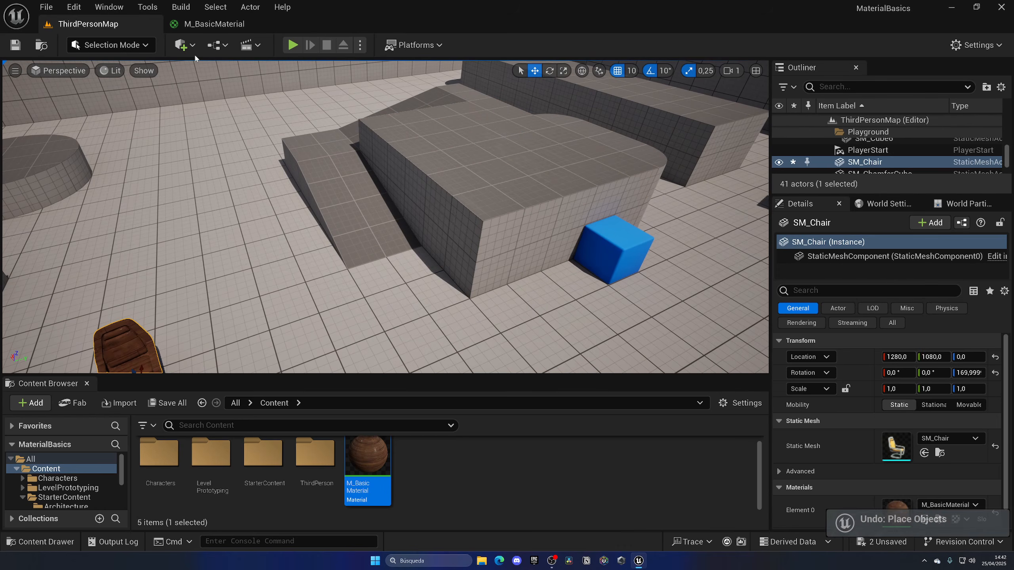
# Compare the scale of the wood planks in M_BasicMaterial's preview with those on the chair in ThirdPersonMap
pyautogui.click(192, 24)
pyautogui.moveTo(271, 186); pyautogui.dragTo(437, 244, button='right')
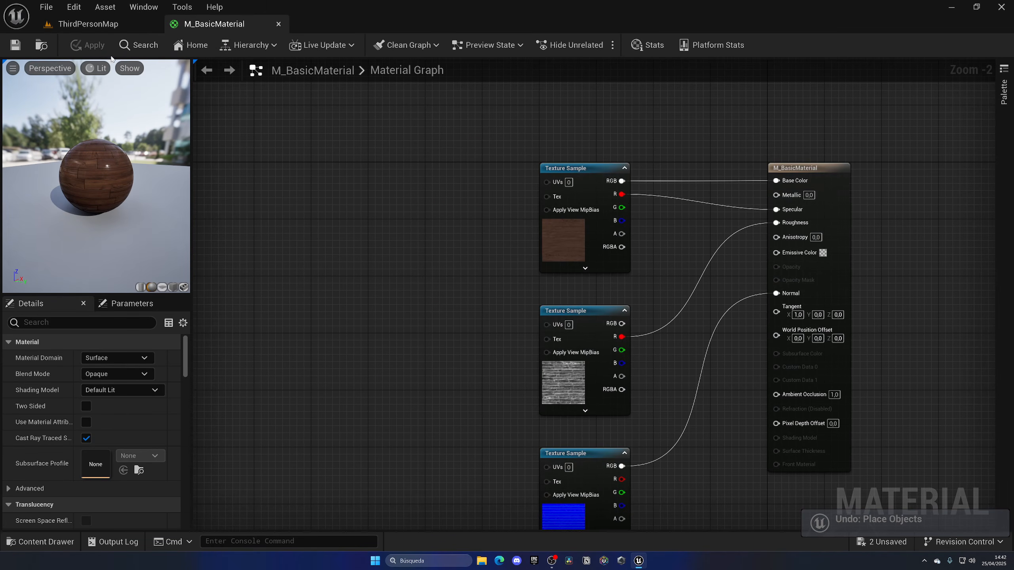
pyautogui.click(100, 25)
pyautogui.moveTo(334, 176); pyautogui.dragTo(296, 175, button='right')
pyautogui.scroll(-6, 334, 176)
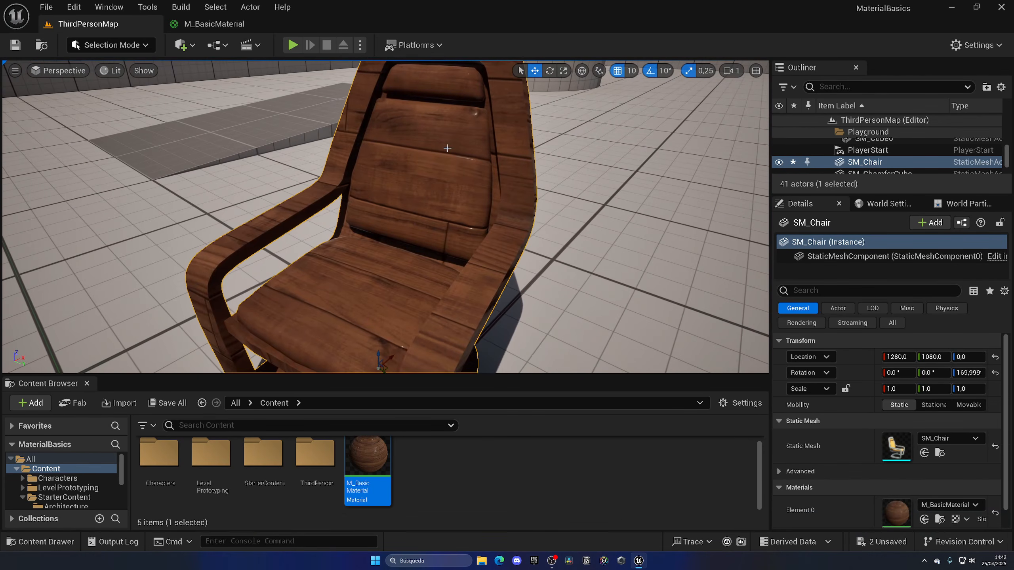
# Add a TextureCoordinate node to M_BasicMaterial and connect it to the UVs of all three Texture Samples
pyautogui.click(214, 24)
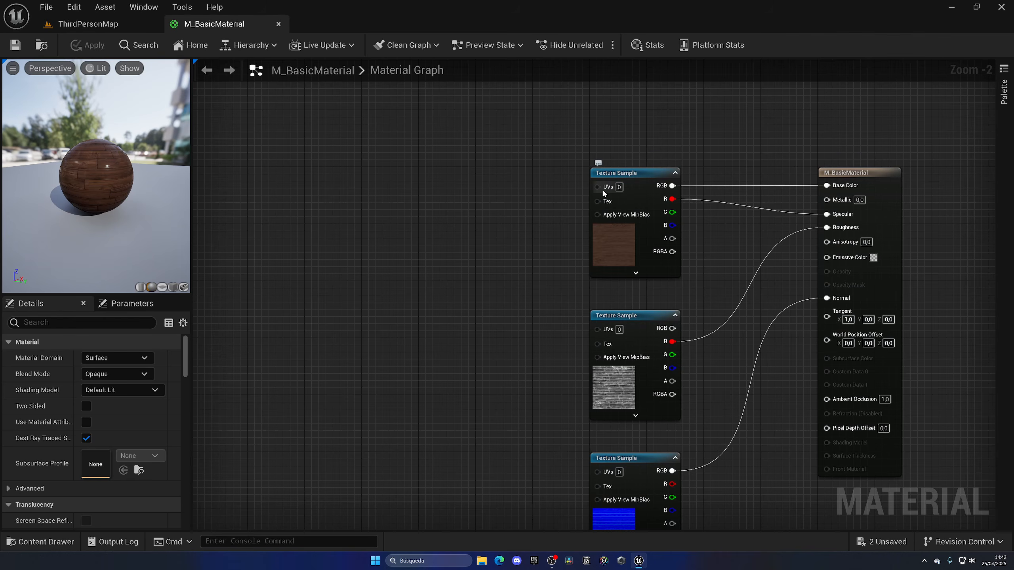
pyautogui.moveTo(599, 188); pyautogui.dragTo(493, 191)
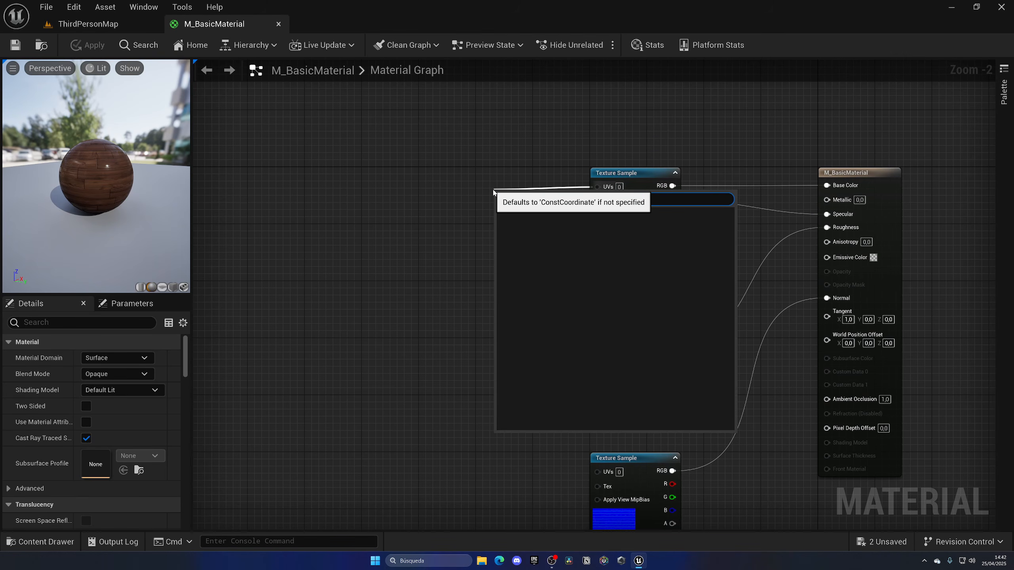
pyautogui.write('texture co')
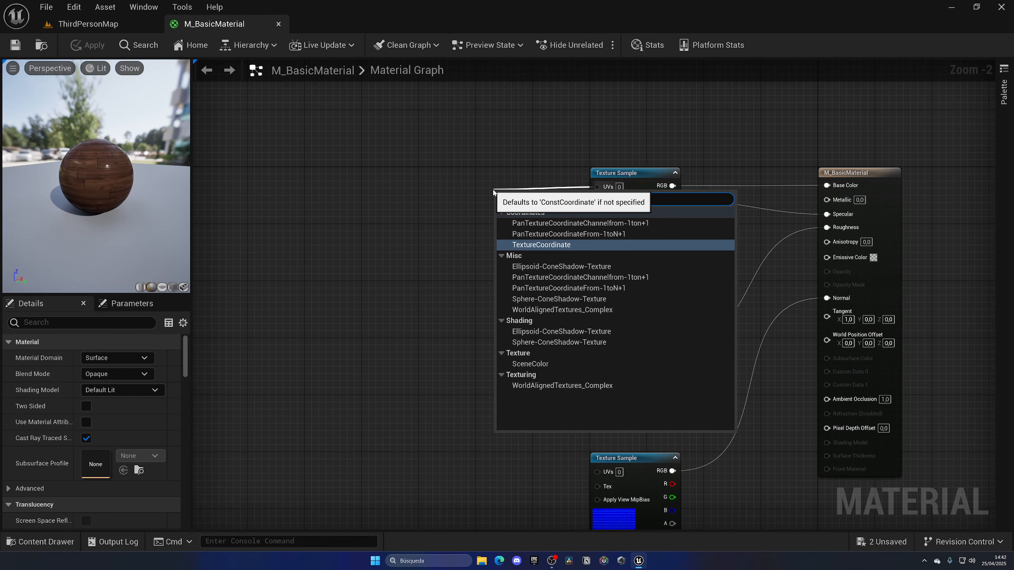
pyautogui.press('Return')
pyautogui.moveTo(567, 209); pyautogui.dragTo(598, 329)
pyautogui.moveTo(462, 331); pyautogui.dragTo(425, 233, button='right')
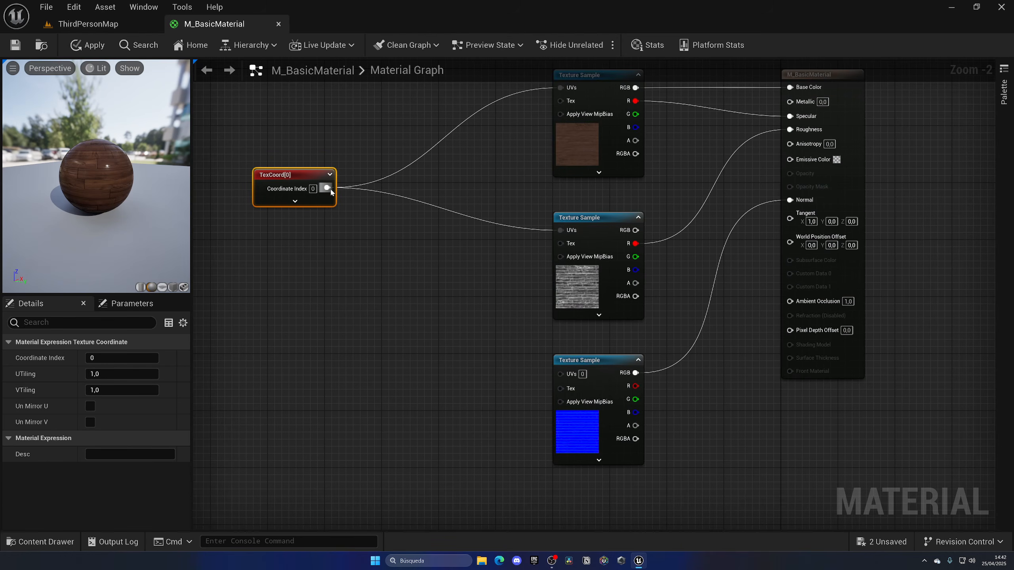
pyautogui.moveTo(327, 187); pyautogui.dragTo(569, 374)
pyautogui.moveTo(302, 181); pyautogui.dragTo(302, 223)
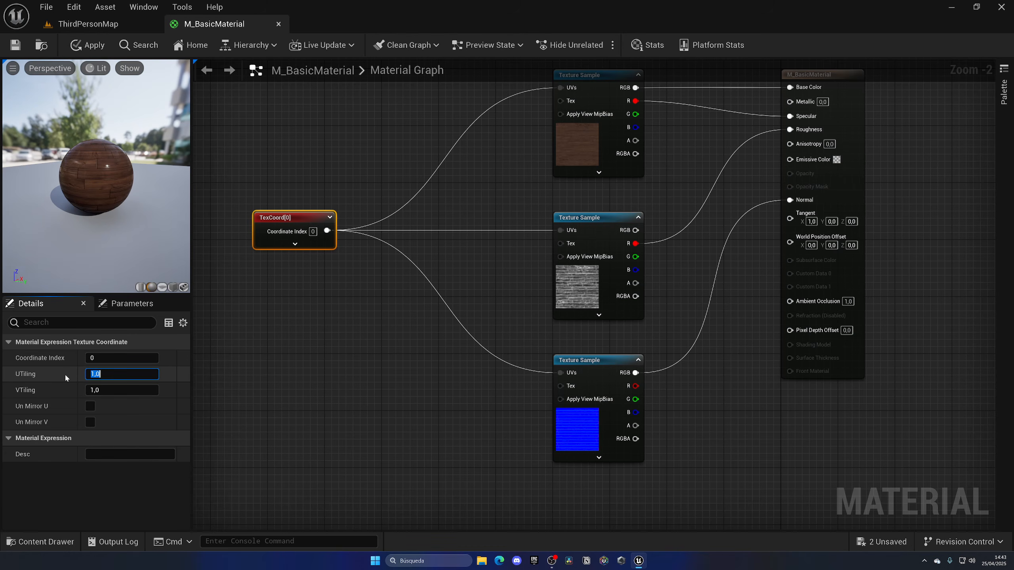
# Set the TexCoord node's UTiling and VTiling to 0,2 and apply the material changes
pyautogui.write('0,2')
pyautogui.press('Tab')
pyautogui.write('0,2')
pyautogui.press('Return')
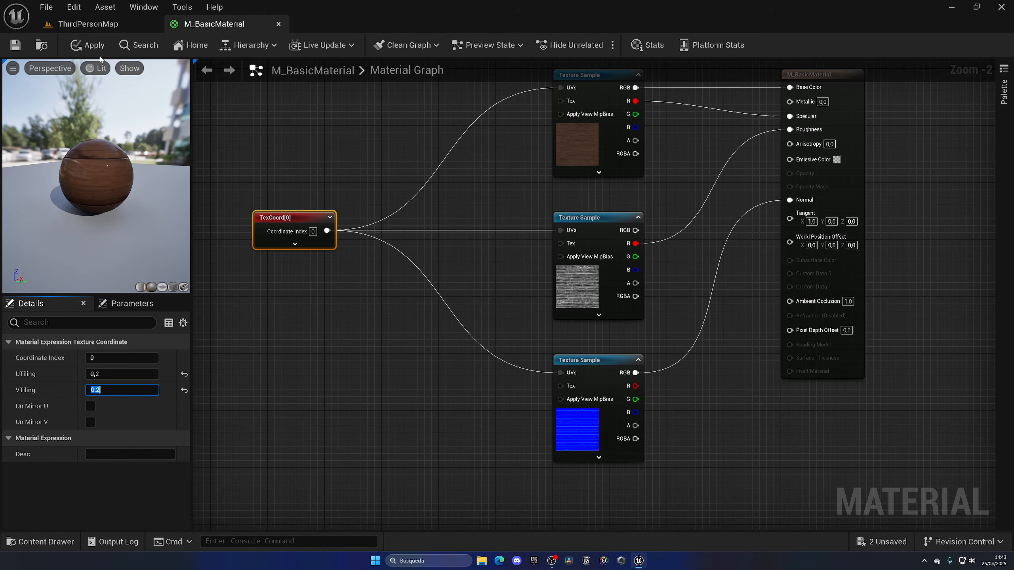
pyautogui.click(96, 48)
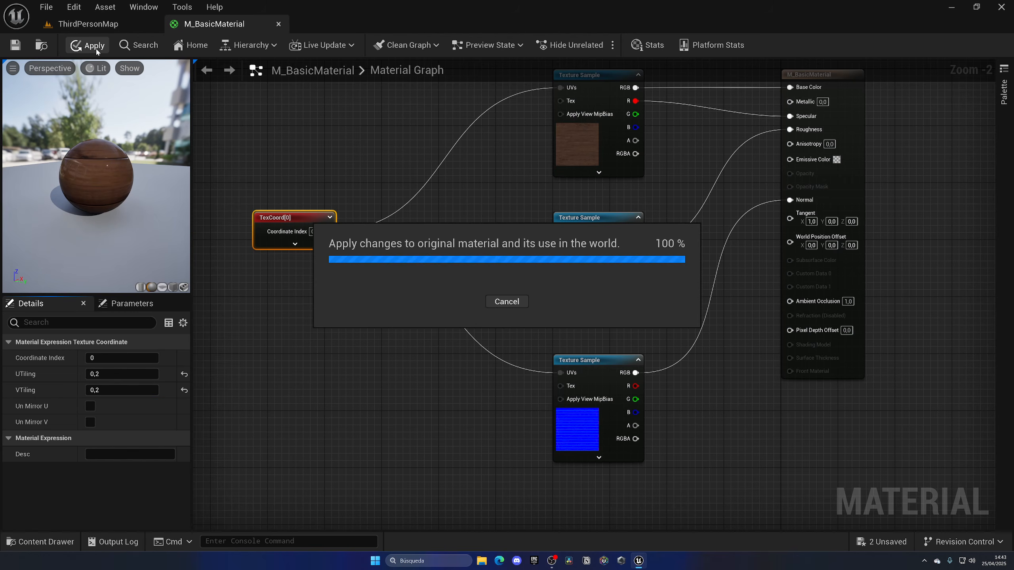
# Assign M_BasicMaterial to the large block in ThirdPersonMap and check the chair's wood scale
pyautogui.click(124, 21)
pyautogui.press('s')
pyautogui.moveTo(455, 205); pyautogui.dragTo(603, 224, button='right')
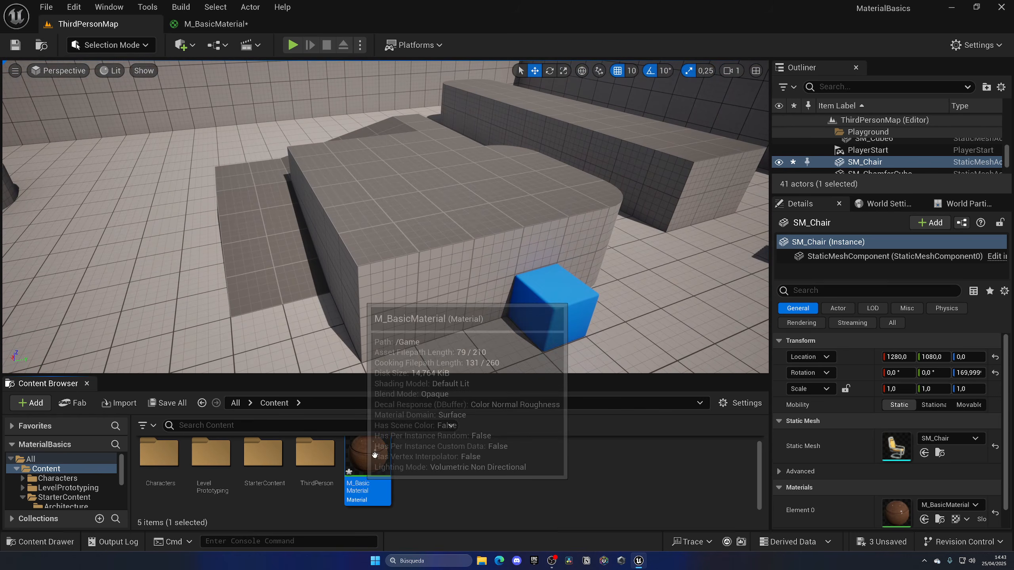
pyautogui.moveTo(374, 454); pyautogui.dragTo(453, 257)
pyautogui.moveTo(453, 258); pyautogui.dragTo(304, 235, button='right')
pyautogui.press('w')
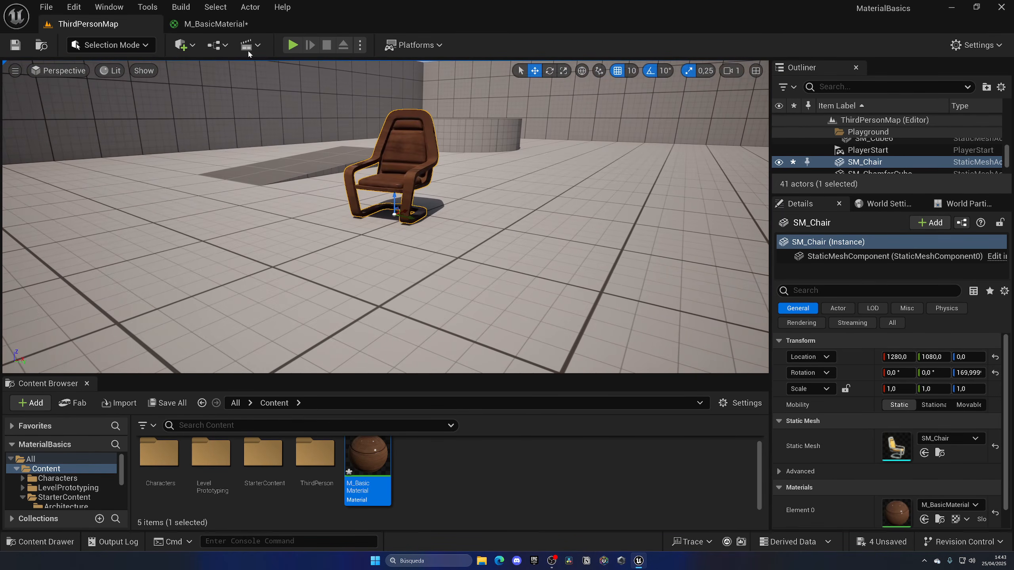
# Set the TexCoord node's UTiling and VTiling to 5 and apply the material changes
pyautogui.click(217, 24)
pyautogui.write('5')
pyautogui.press('Tab')
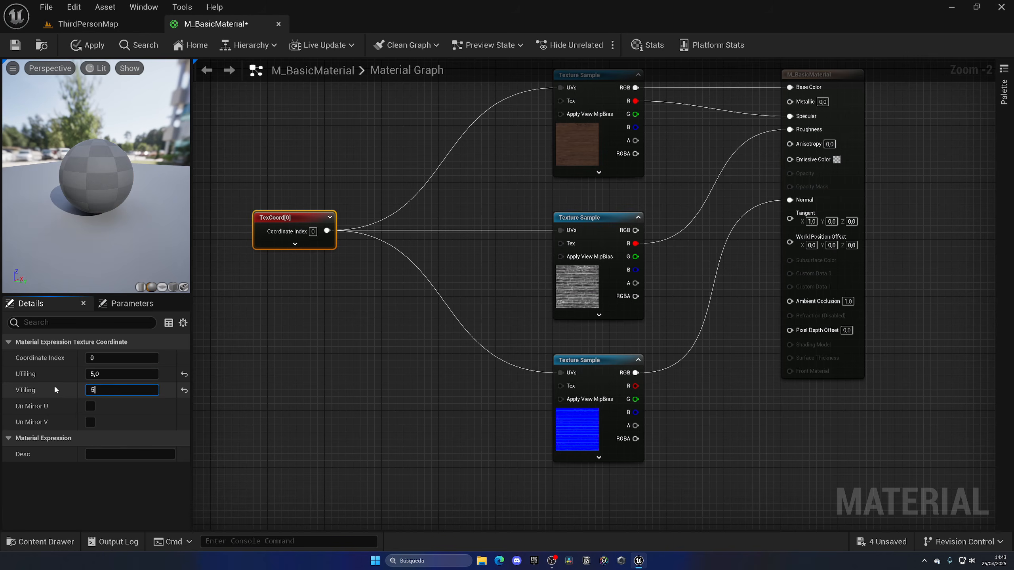
pyautogui.write('5')
pyautogui.click(96, 43)
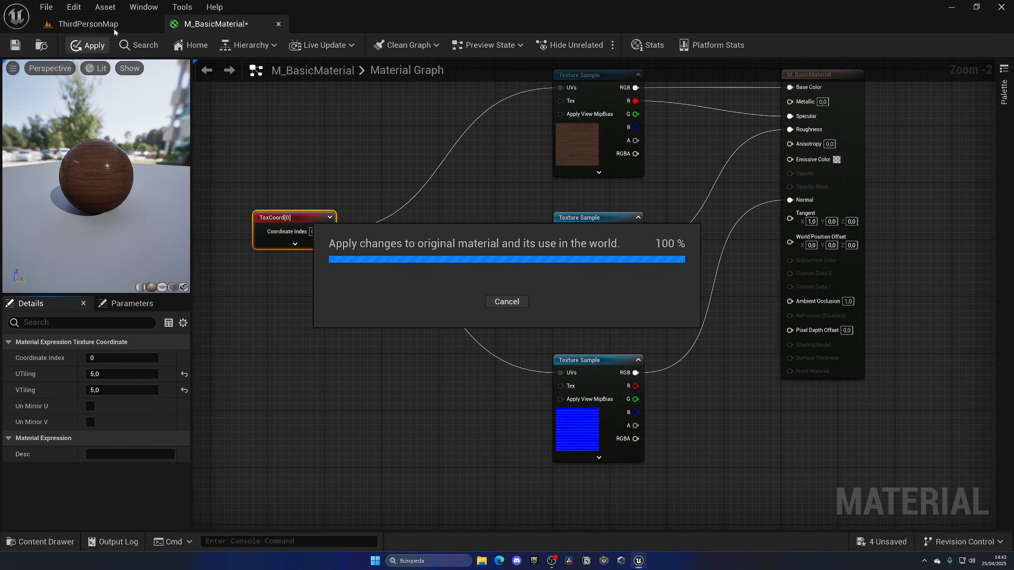
# Inspect the wood tiling on the chair in ThirdPersonMap from near and far
pyautogui.click(109, 26)
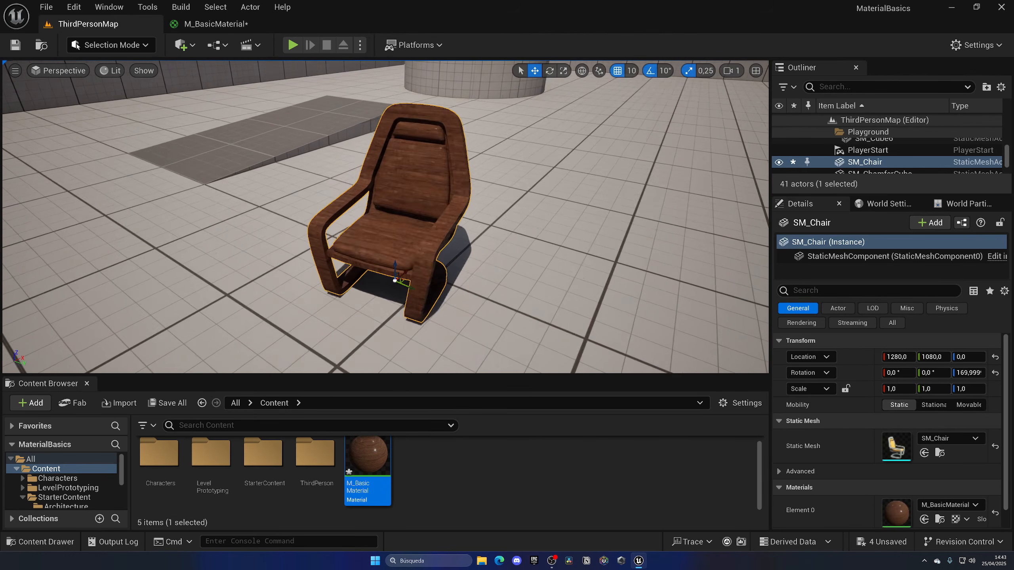
pyautogui.press('w')
pyautogui.scroll(-3, 386, 217)
pyautogui.moveTo(385, 217)
pyautogui.mouseDown(button='right')
pyautogui.moveTo(371, 192)
pyautogui.moveTo(394, 207)
pyautogui.moveTo(436, 197)
pyautogui.moveTo(451, 232)
pyautogui.moveTo(377, 220)
pyautogui.mouseUp(button='right')
pyautogui.scroll(4, 386, 218)
pyautogui.press('w')
pyautogui.press('w')
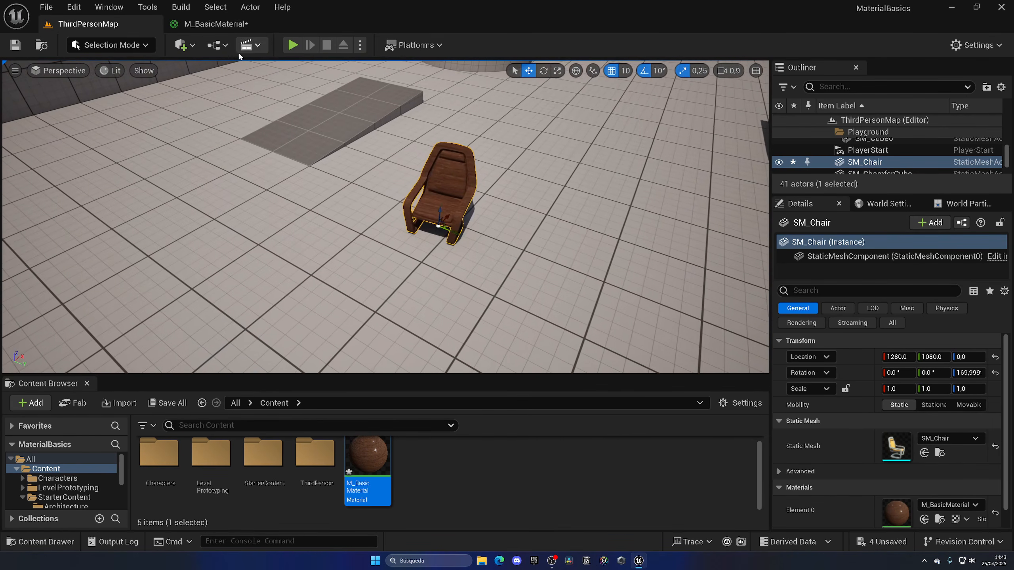
# Set the TexCoord node's UTiling and VTiling to 2 and apply the material changes
pyautogui.click(224, 26)
pyautogui.click(118, 376)
pyautogui.write('2')
pyautogui.click(111, 390)
pyautogui.write('2')
pyautogui.press('Return')
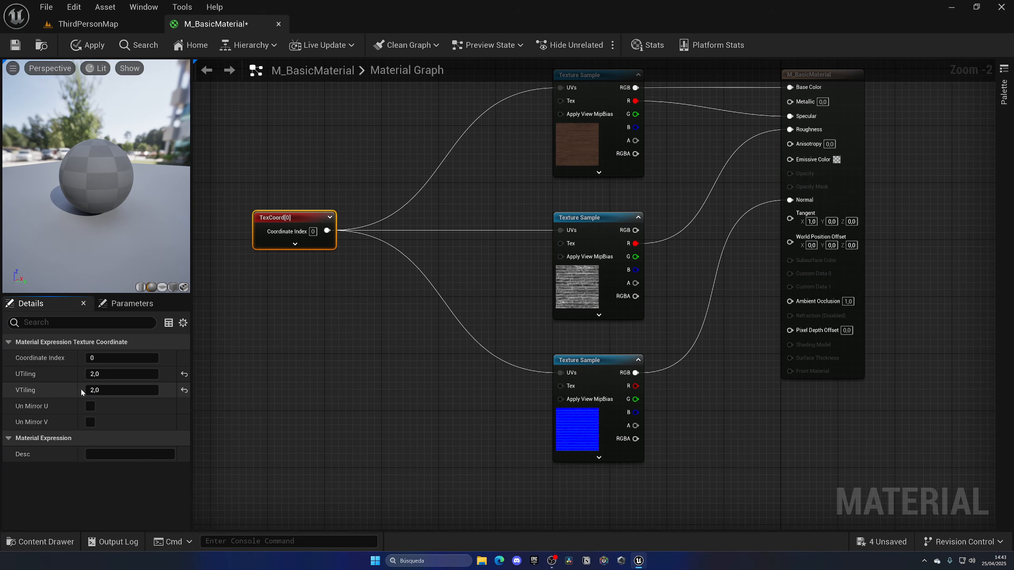
pyautogui.click(88, 45)
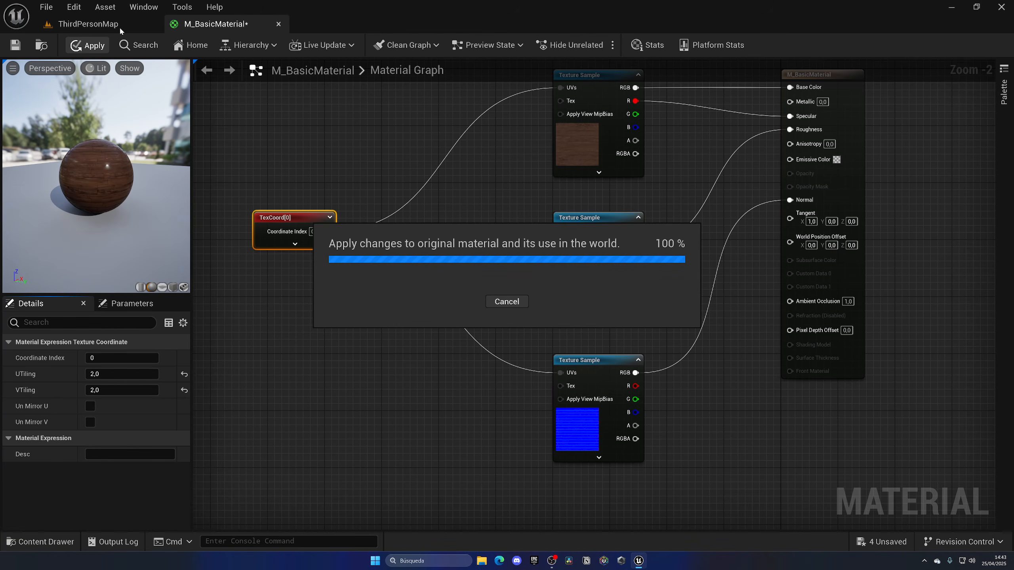
# Check the retiled wood on the chair in ThirdPersonMap from different angles
pyautogui.click(116, 27)
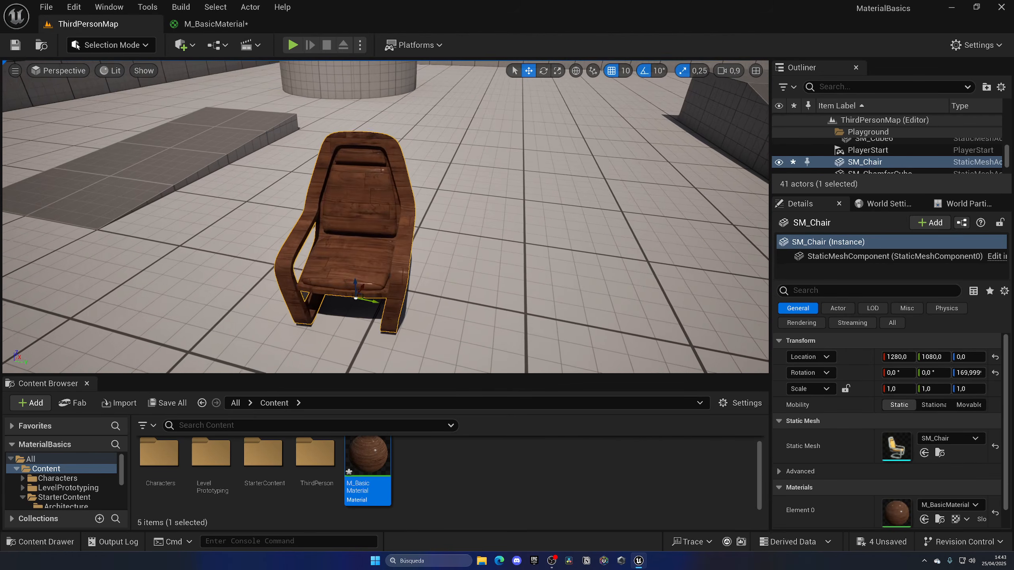
pyautogui.moveTo(386, 217); pyautogui.dragTo(359, 205, button='right')
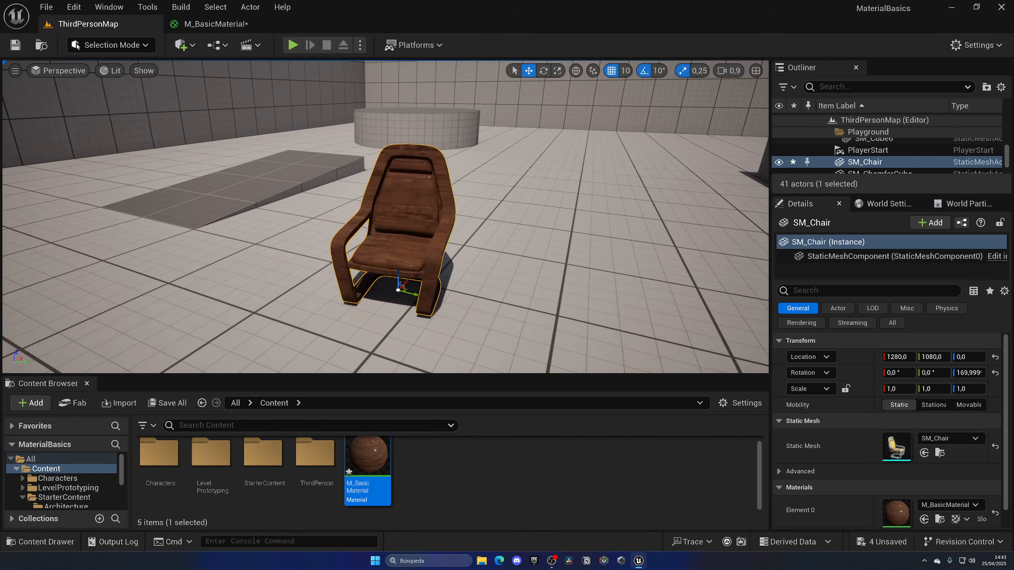
pyautogui.moveTo(320, 107); pyautogui.dragTo(348, 132, button='right')
# Review in M_BasicMaterial how the TexCoord node and the three Texture Samples build the material
pyautogui.click(230, 27)
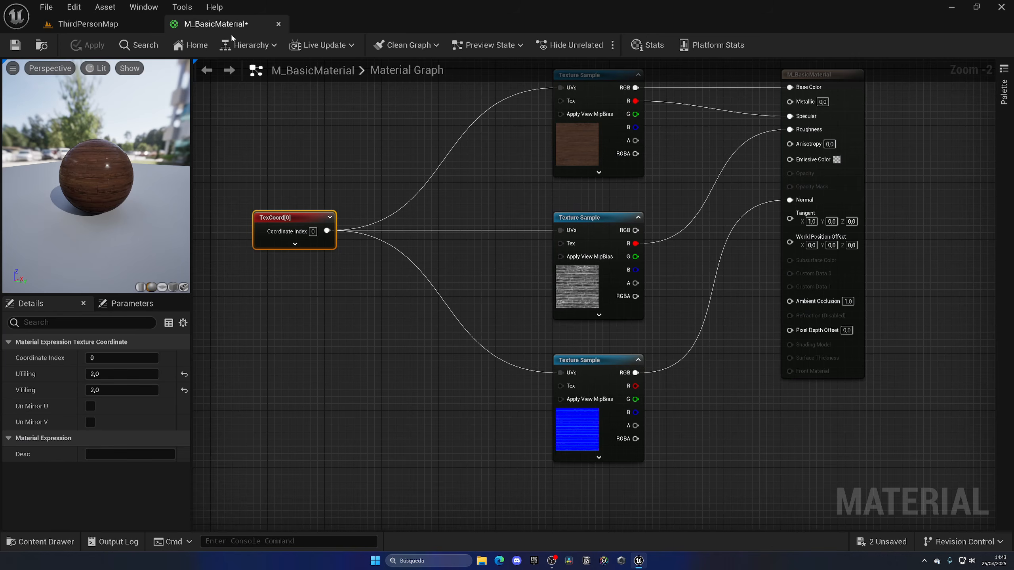
pyautogui.click(356, 348)
pyautogui.scroll(-1, 356, 348)
pyautogui.moveTo(358, 350)
pyautogui.mouseDown(button='right')
pyautogui.moveTo(303, 369)
pyautogui.moveTo(349, 359)
pyautogui.mouseUp(button='right')
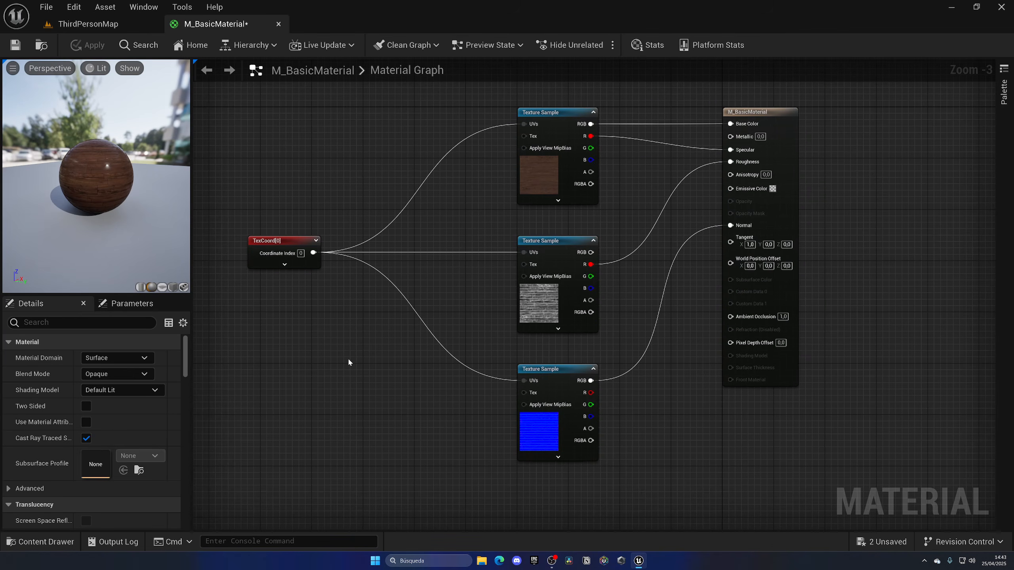
pyautogui.moveTo(279, 130); pyautogui.dragTo(572, 466)
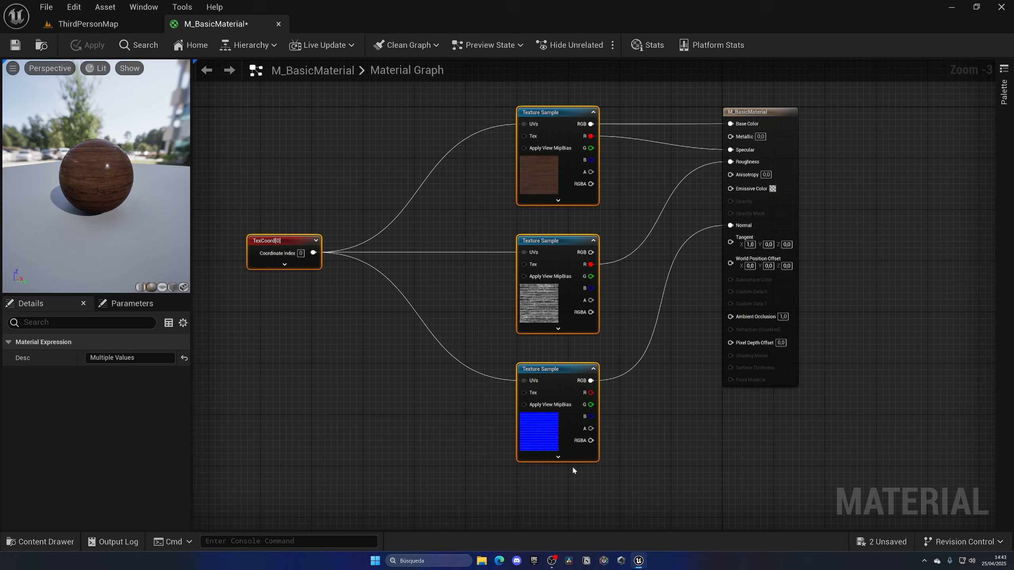
pyautogui.click(408, 379)
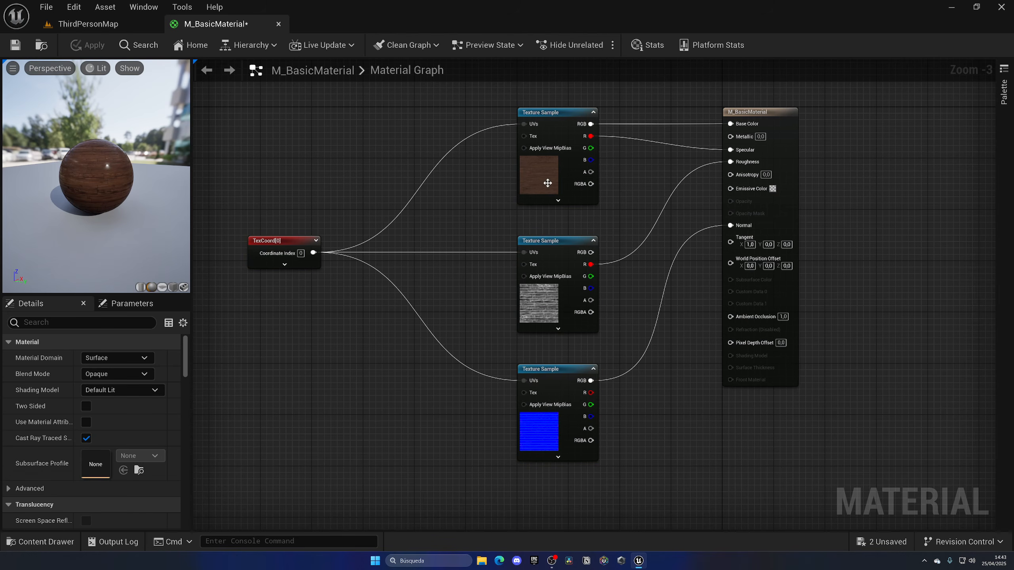
pyautogui.click(556, 164)
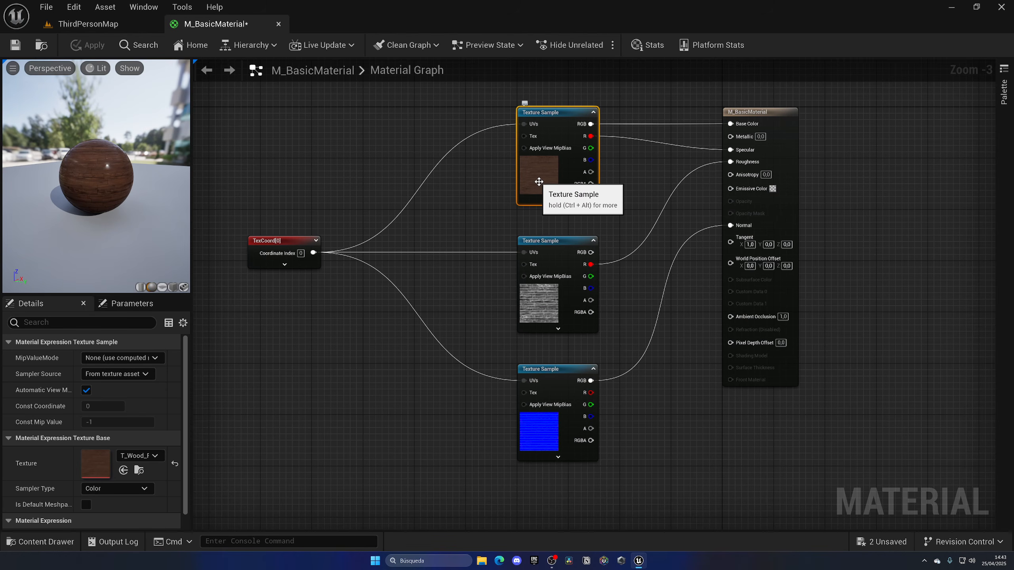
pyautogui.click(285, 242)
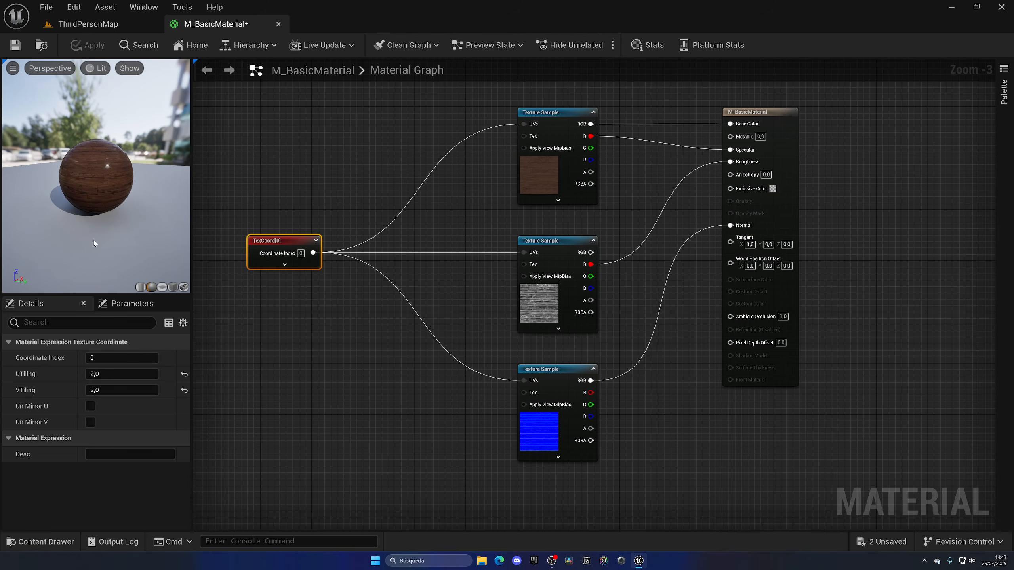
pyautogui.moveTo(307, 131); pyautogui.dragTo(452, 420)
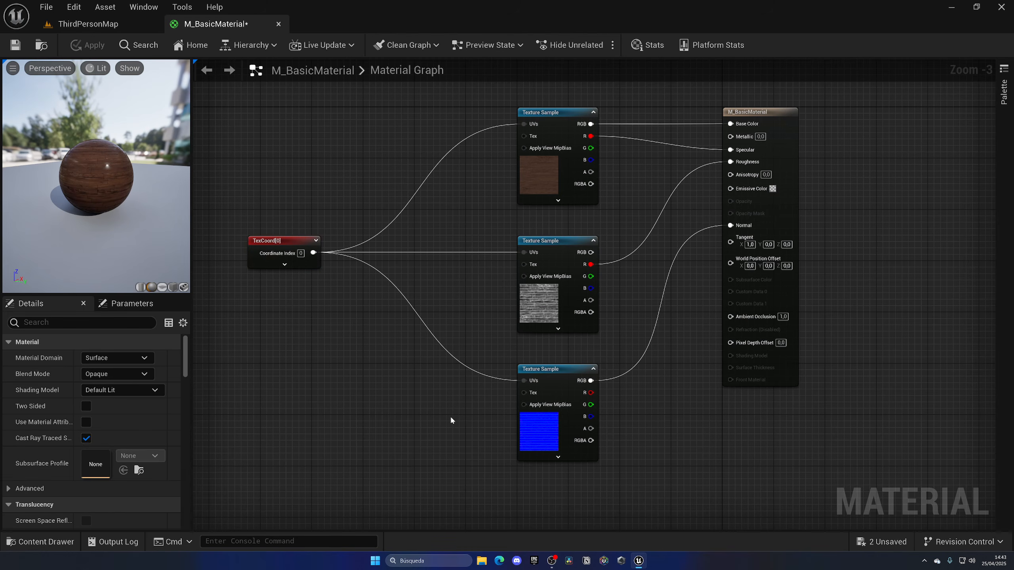
# Add a scalar parameter named Brightness to the M_BasicMaterial graph
pyautogui.rightClick(328, 344)
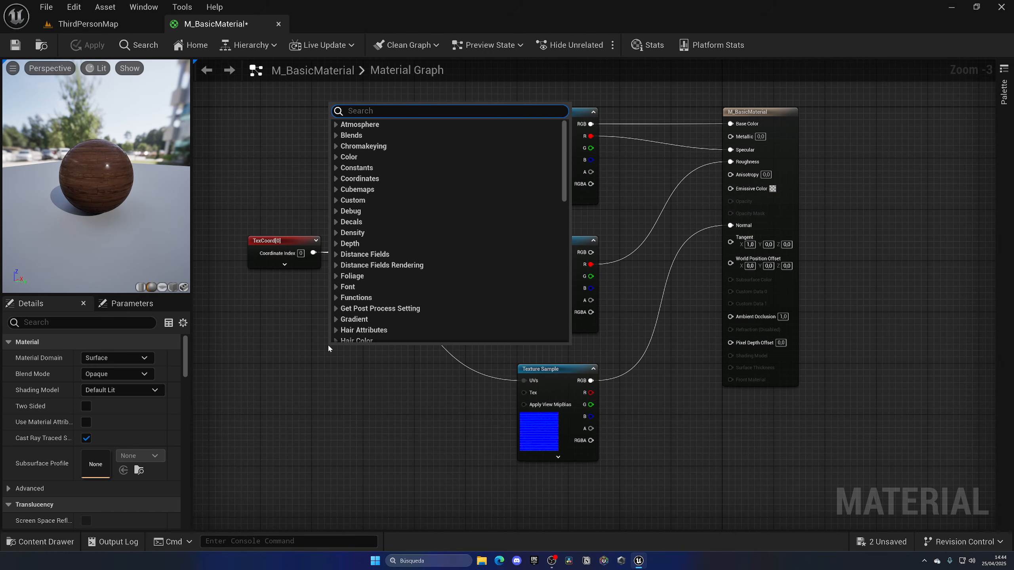
pyautogui.write('scalar')
pyautogui.press('Return')
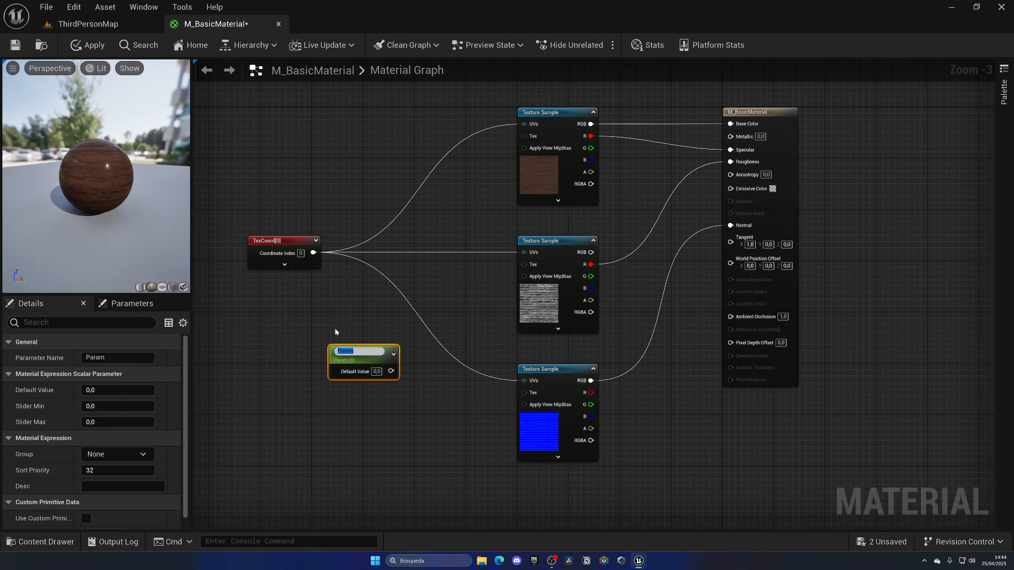
pyautogui.write('Brigt')
pyautogui.press('BackSpace')
pyautogui.press('BackSpace')
pyautogui.write('ghtness')
pyautogui.press('Return')
# Move the Brightness parameter beside the M_BasicMaterial node and connect it to Emissive Color
pyautogui.moveTo(360, 357); pyautogui.dragTo(738, 190)
pyautogui.moveTo(646, 197); pyautogui.dragTo(665, 203)
pyautogui.moveTo(654, 256); pyautogui.dragTo(521, 254, button='right')
pyautogui.click(522, 254)
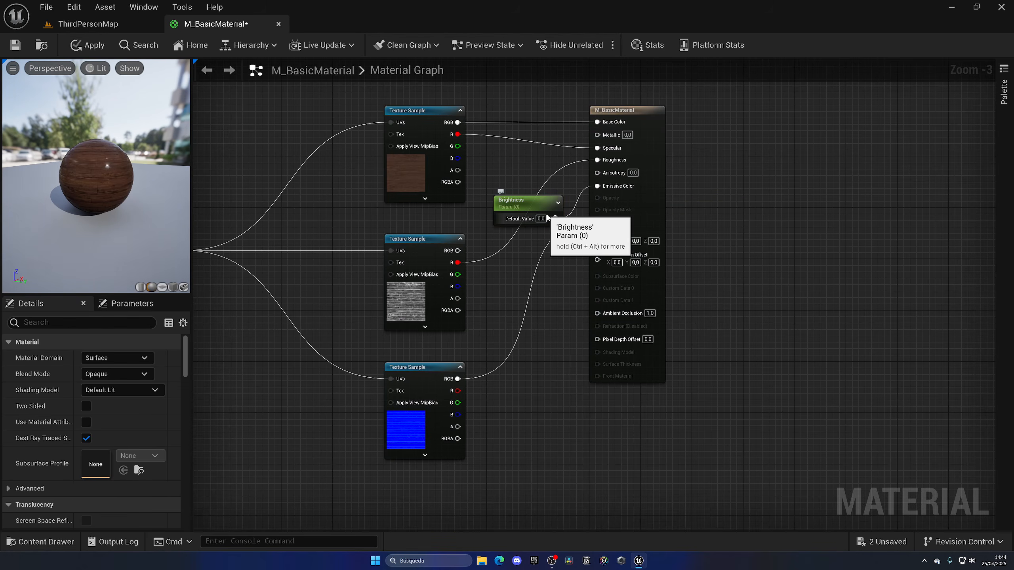
# Set the Brightness parameter's default value to 2
pyautogui.click(541, 219)
pyautogui.write('2')
pyautogui.click(532, 238)
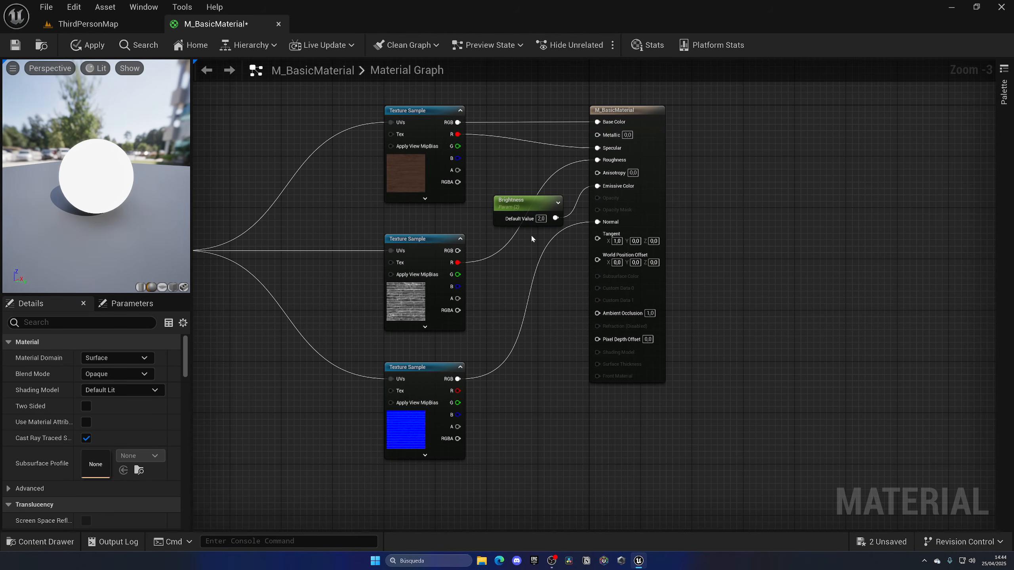
# Multiply the wood color texture's RGB by the Brightness parameter and feed the result into Emissive Color
pyautogui.moveTo(99, 195); pyautogui.dragTo(84, 181)
pyautogui.scroll(2, 81, 178)
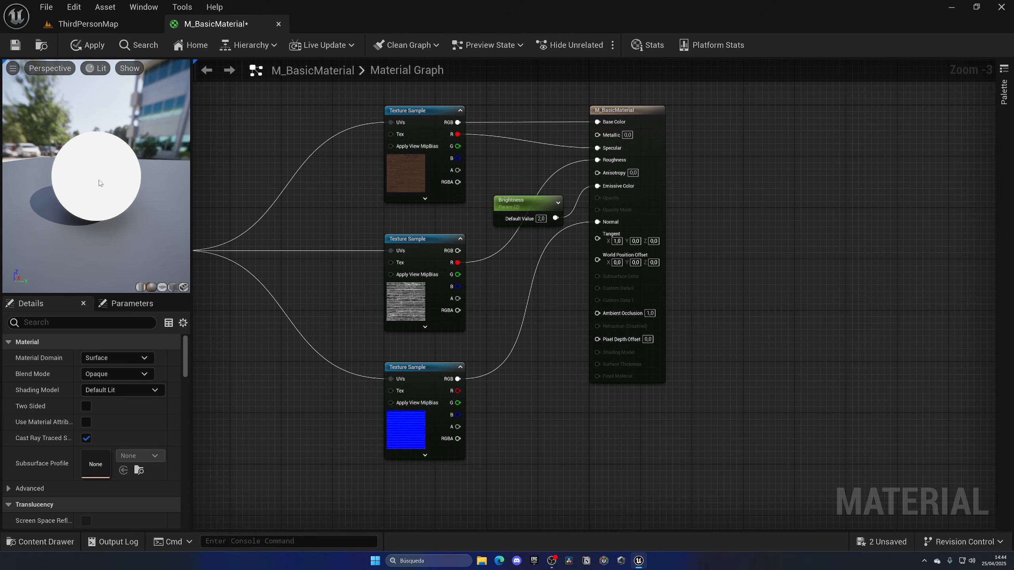
pyautogui.moveTo(458, 122); pyautogui.dragTo(509, 162)
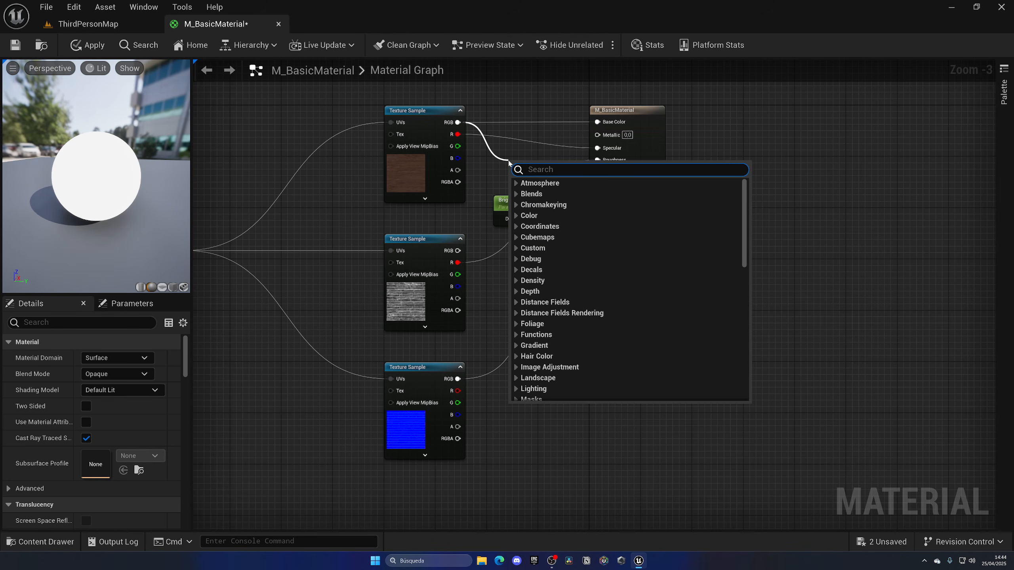
pyautogui.write('*')
pyautogui.press('Return')
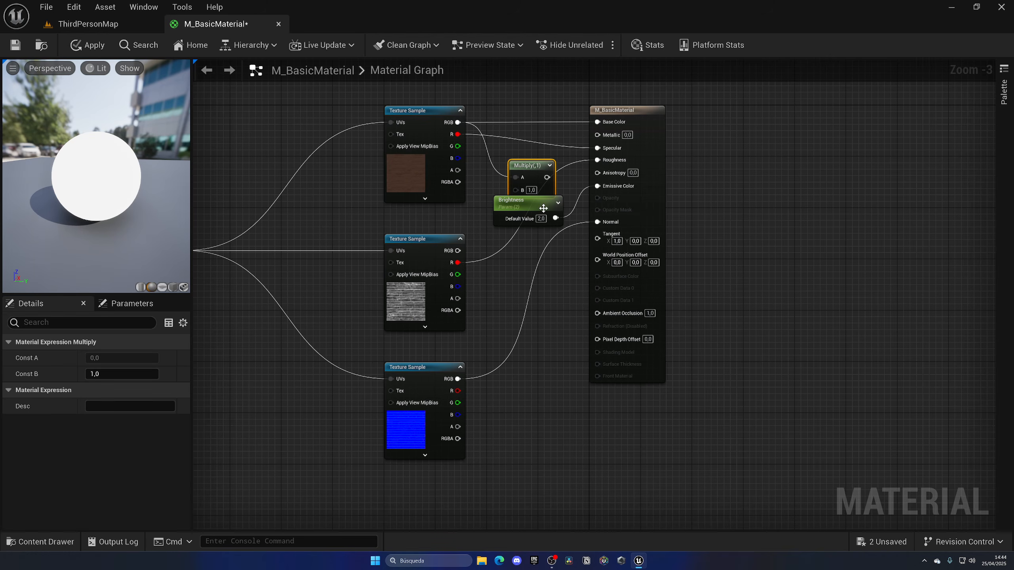
pyautogui.moveTo(517, 190)
pyautogui.mouseDown()
pyautogui.moveTo(591, 211)
pyautogui.moveTo(598, 189)
pyautogui.moveTo(513, 208)
pyautogui.mouseUp()
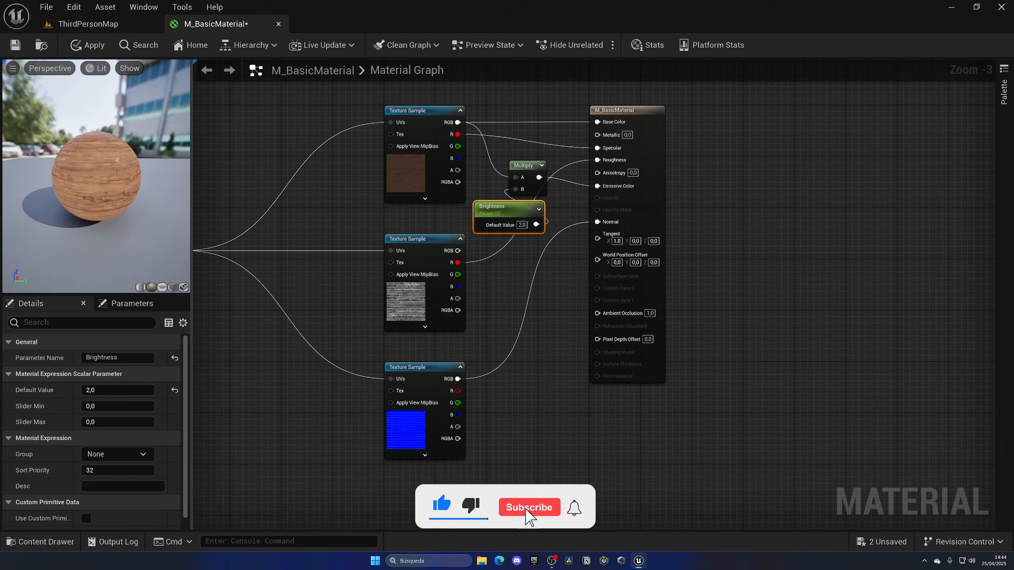
# Apply the material changes and check the chair in ThirdPersonMap before returning to M_BasicMaterial
pyautogui.click(87, 45)
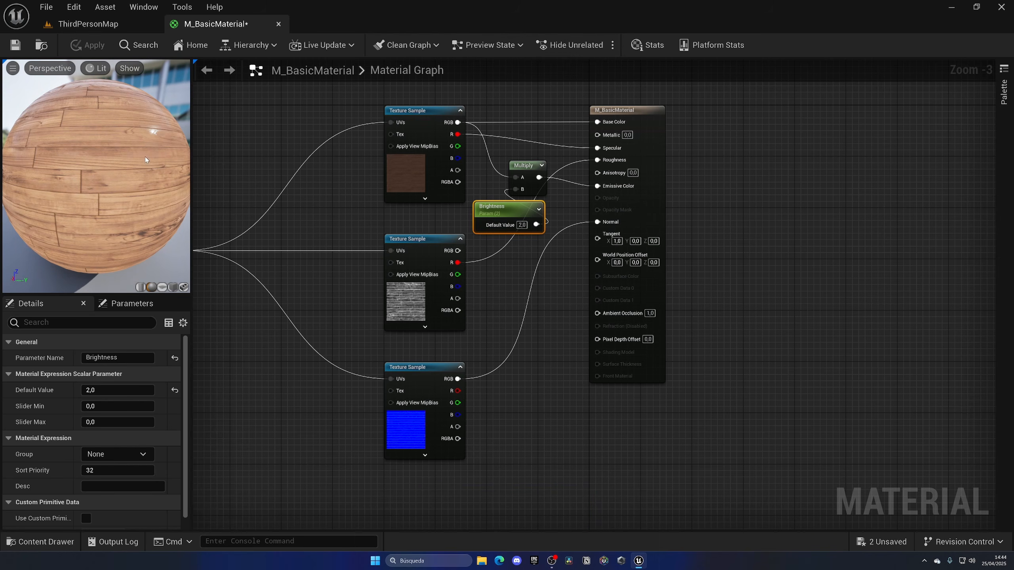
pyautogui.click(88, 25)
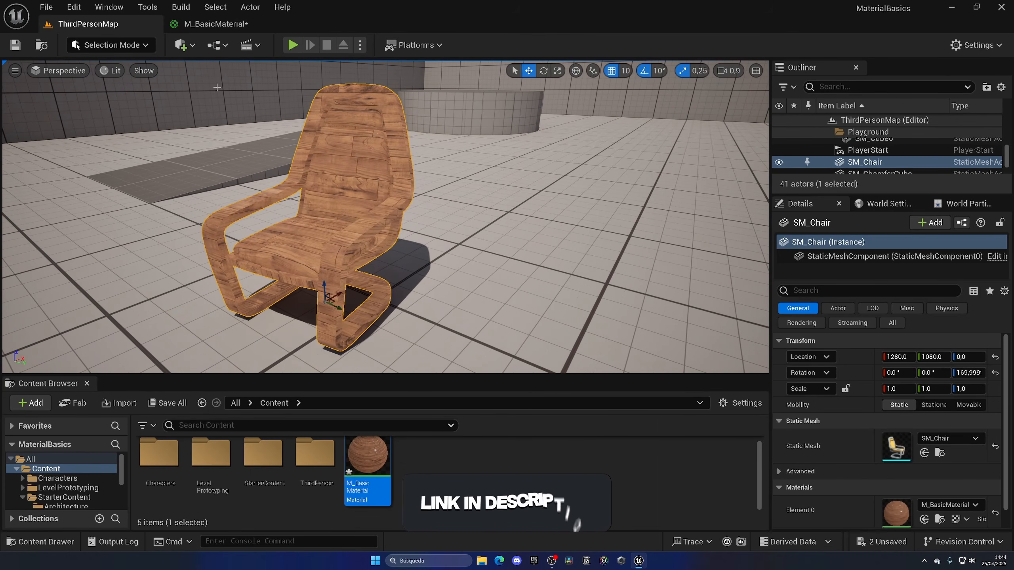
pyautogui.click(212, 25)
# Delete the Multiply and Brightness nodes from the material graph, and apply and save M_BasicMaterial
pyautogui.moveTo(498, 187); pyautogui.dragTo(534, 221)
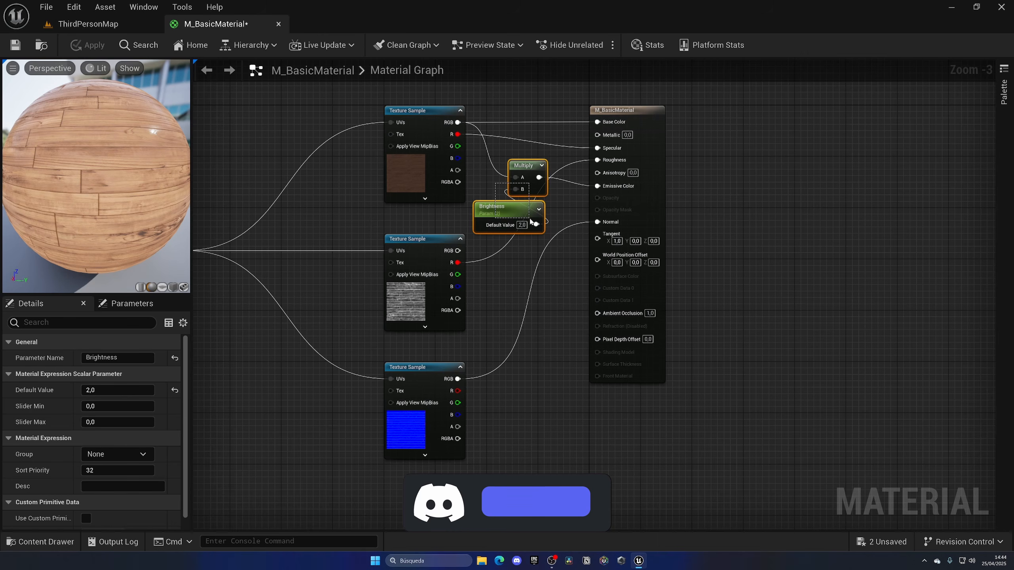
pyautogui.press('Delete')
pyautogui.click(91, 46)
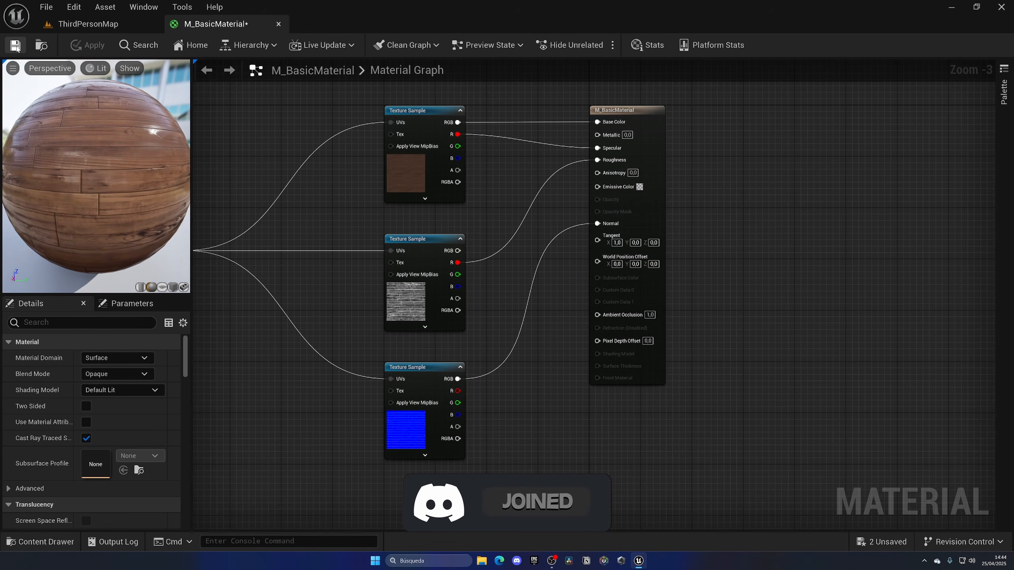
pyautogui.click(15, 45)
# Add a scalar parameter named Brightness in the empty graph area below the TexCoord node
pyautogui.scroll(-1, 378, 231)
pyautogui.moveTo(378, 231); pyautogui.dragTo(560, 225, button='right')
pyautogui.rightClick(435, 295)
pyautogui.write('scalar')
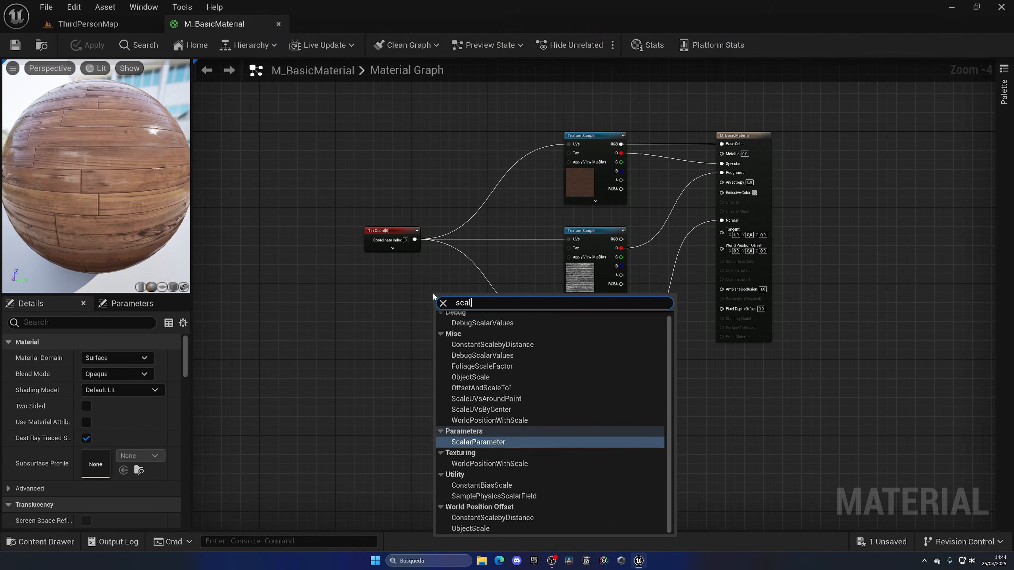
pyautogui.press('Return')
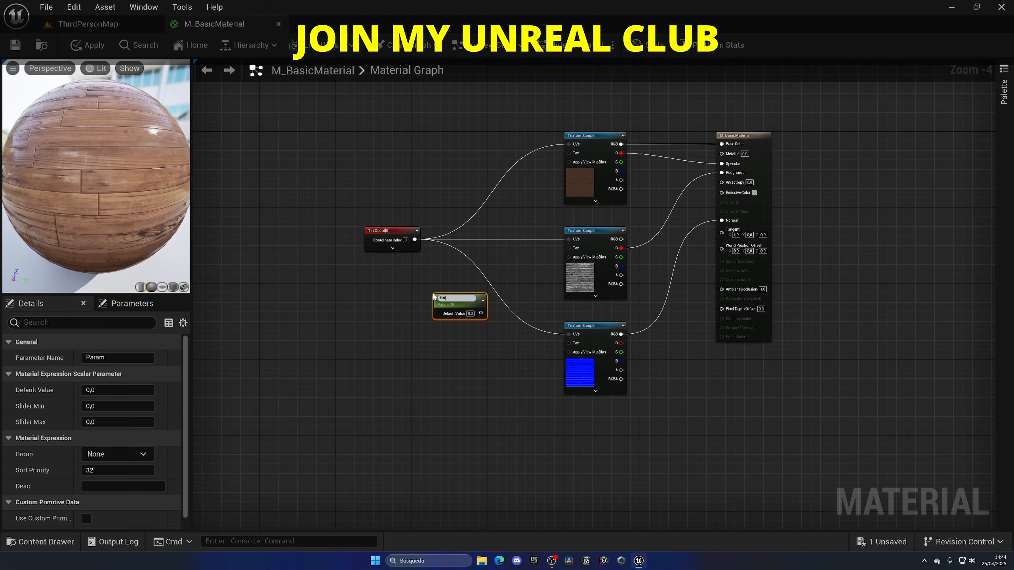
pyautogui.write('Brightness')
pyautogui.press('Return')
# Set the default value of the Brightness parameter below TexCoord to 5
pyautogui.scroll(2, 436, 295)
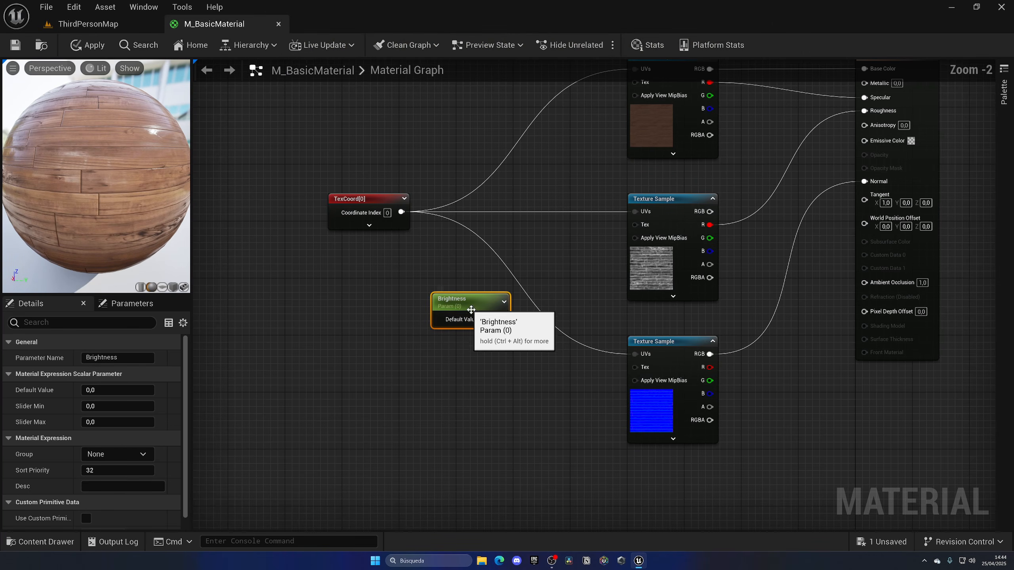
pyautogui.write('5')
pyautogui.press('Return')
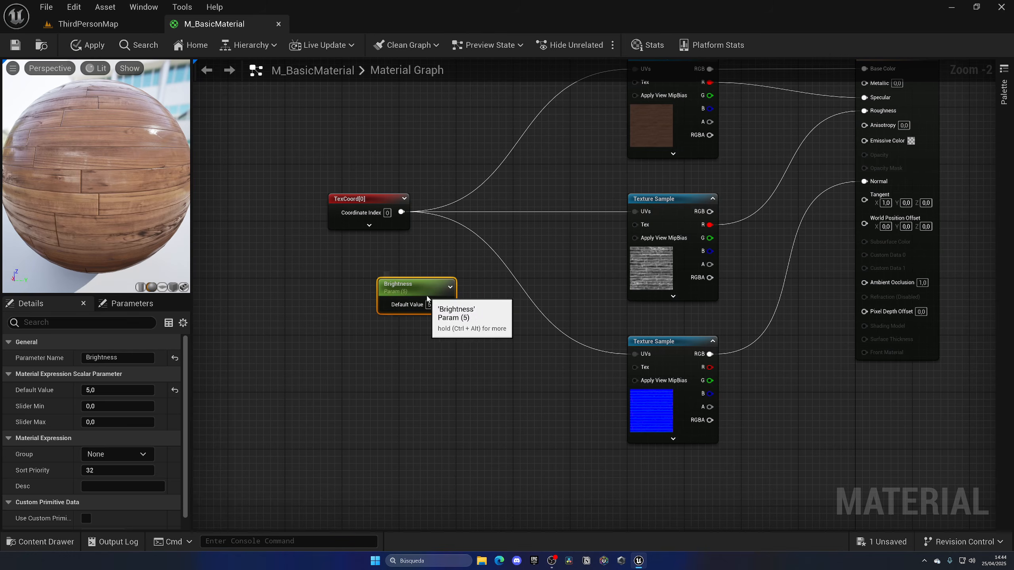